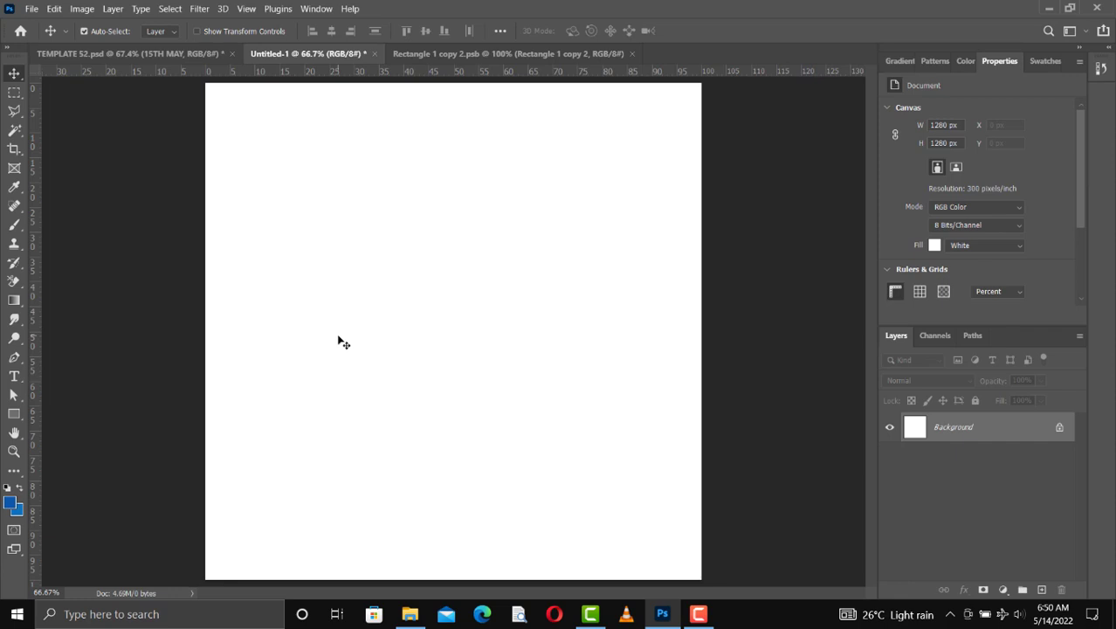
Place horizontal guides at about 20% and 70% of the canvas height, with the Rectangle tool active
left_click(14, 414)
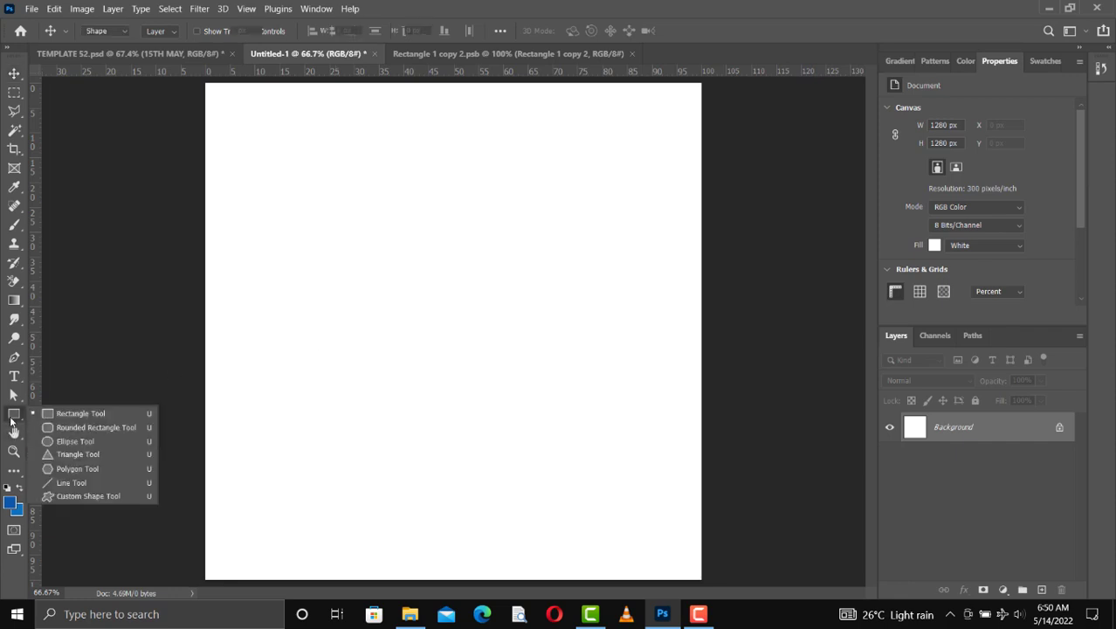
left_click(70, 414)
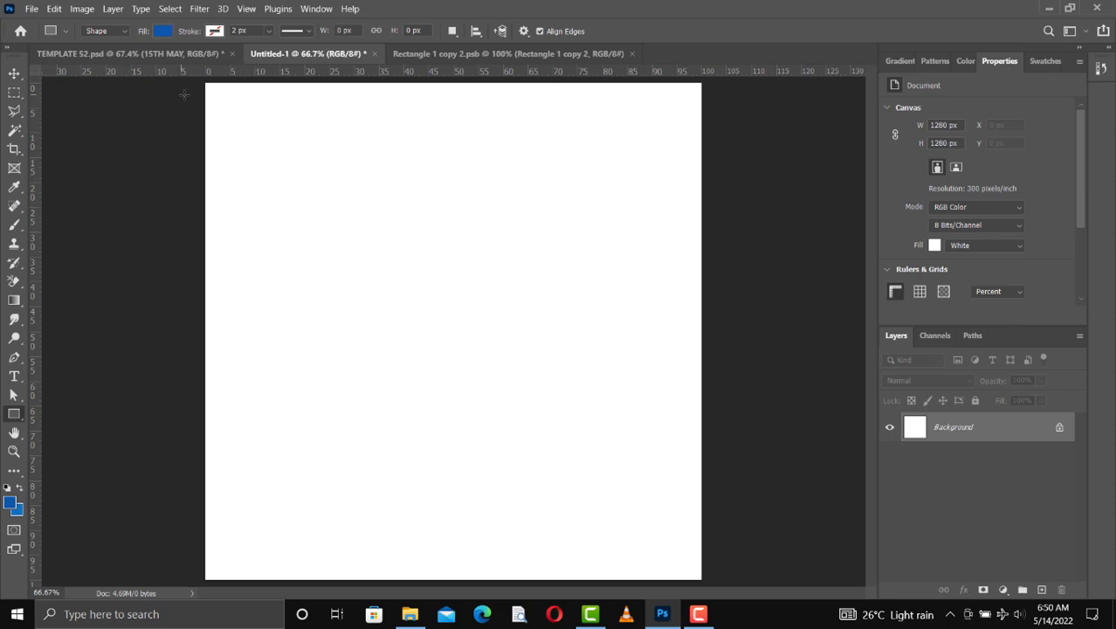
left_click_drag(181, 75, 177, 182)
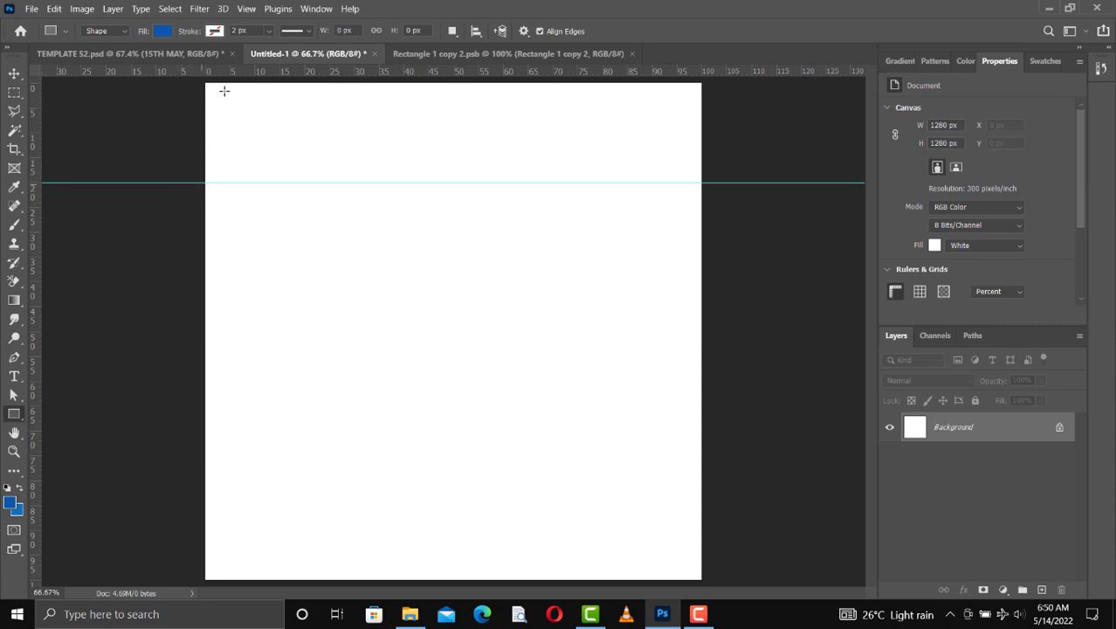
left_click_drag(213, 75, 223, 431)
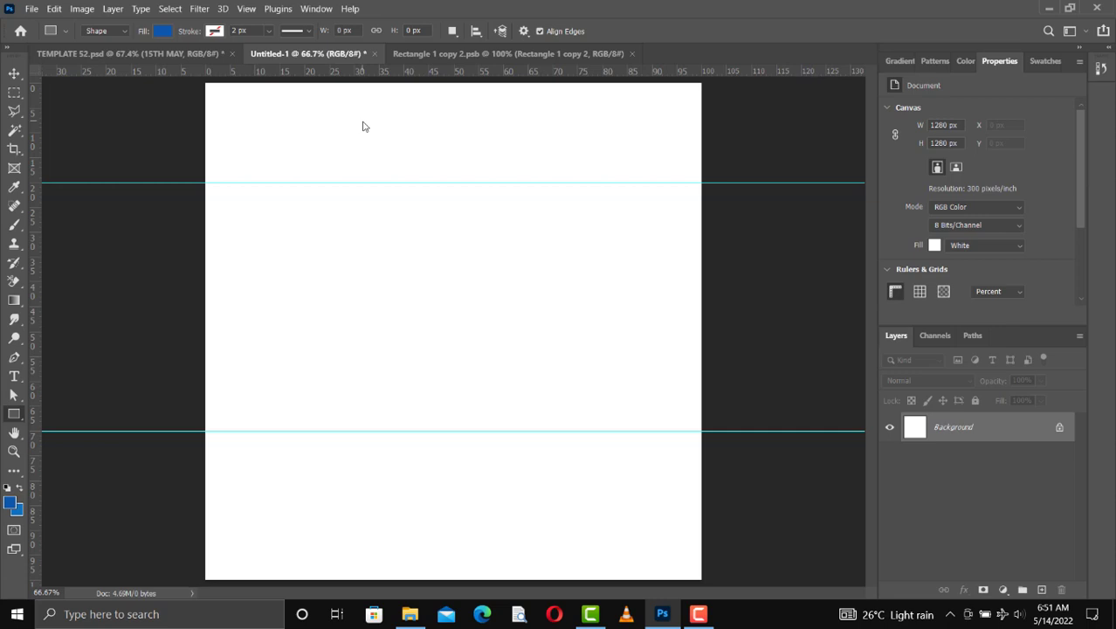
Add vertical guides at about 25%, 40% and 41% of the canvas width, and horizontal guides at about 25% and 65% of its height
key("ctrl+r")
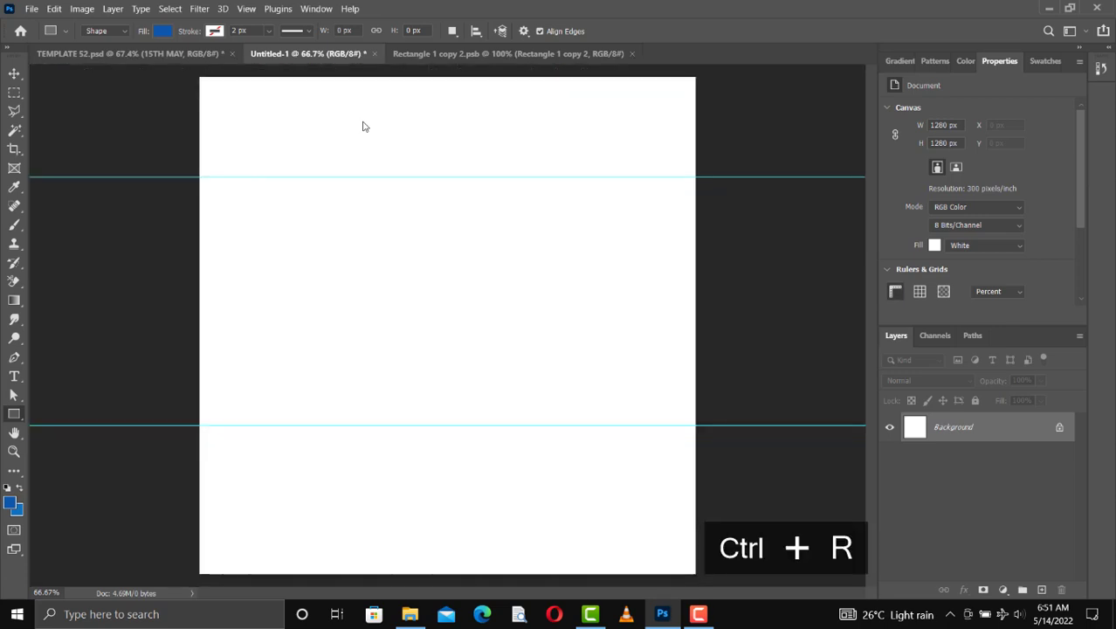
key("ctrl+r")
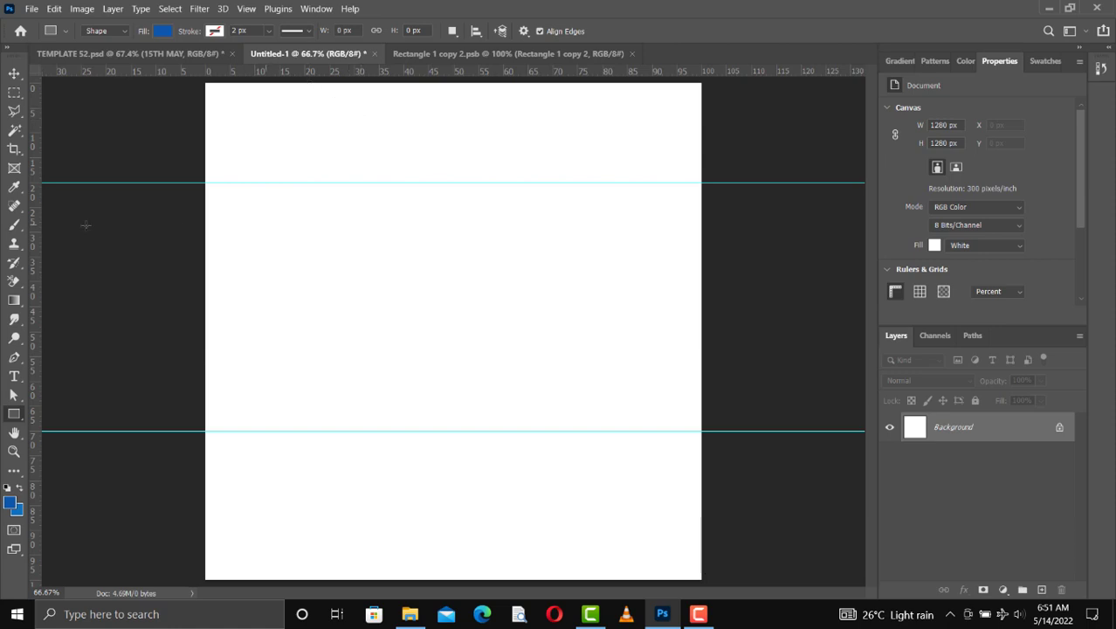
left_click_drag(29, 287, 331, 326)
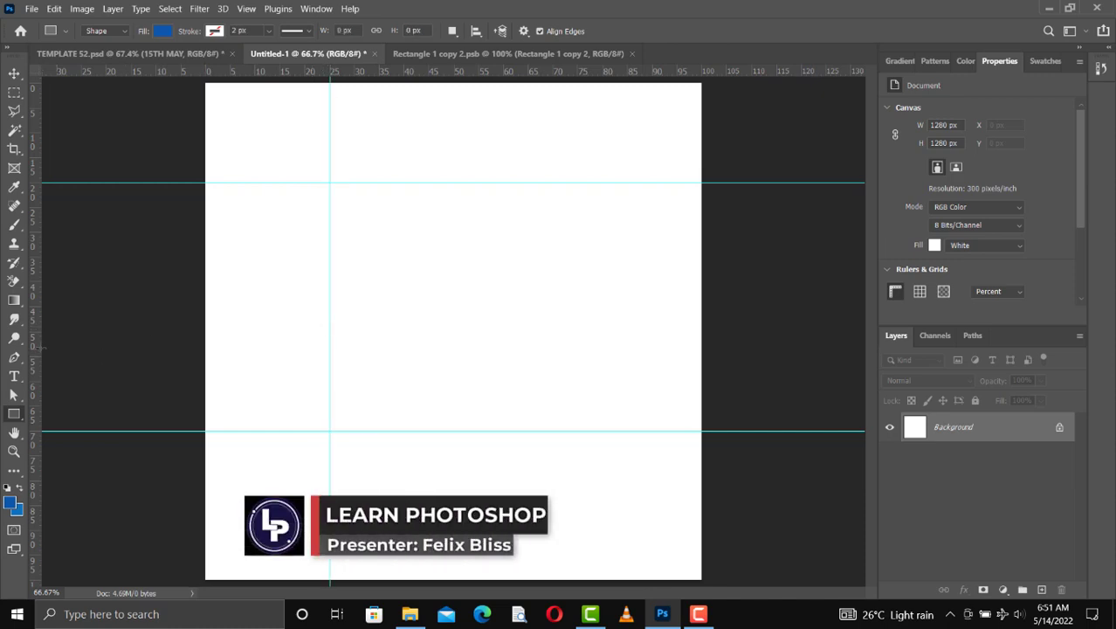
left_click_drag(41, 347, 404, 407)
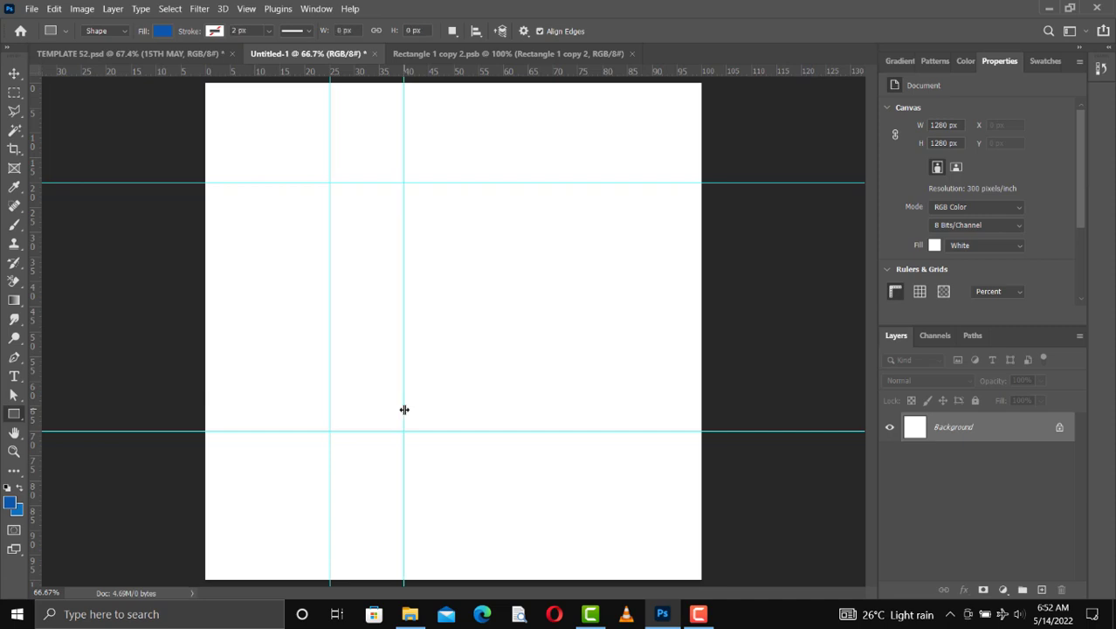
left_click_drag(35, 421, 408, 382)
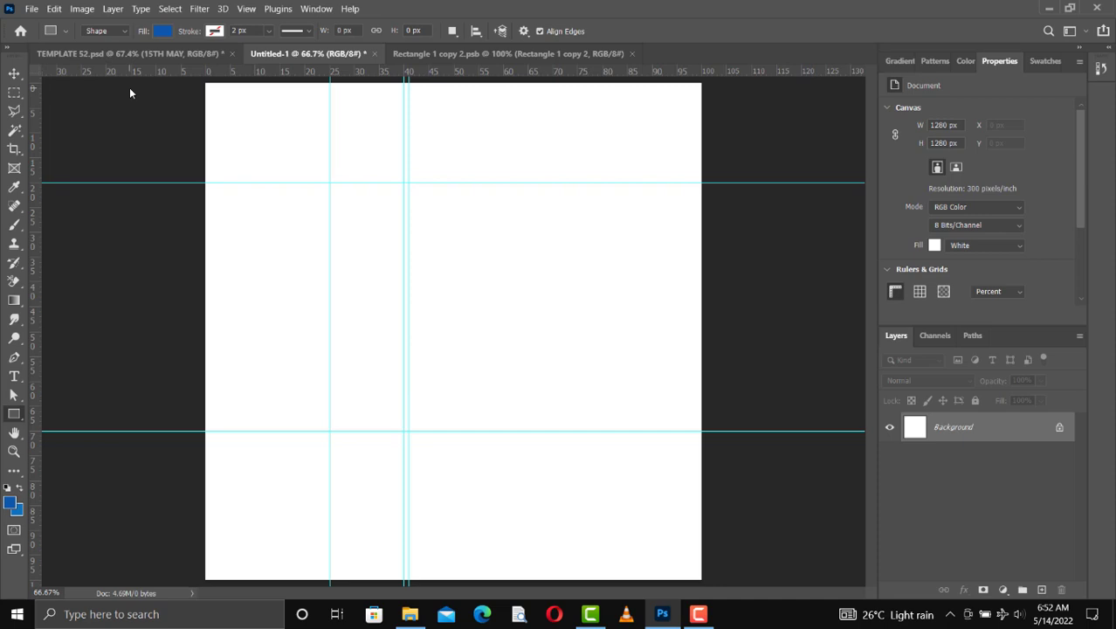
left_click_drag(149, 75, 172, 207)
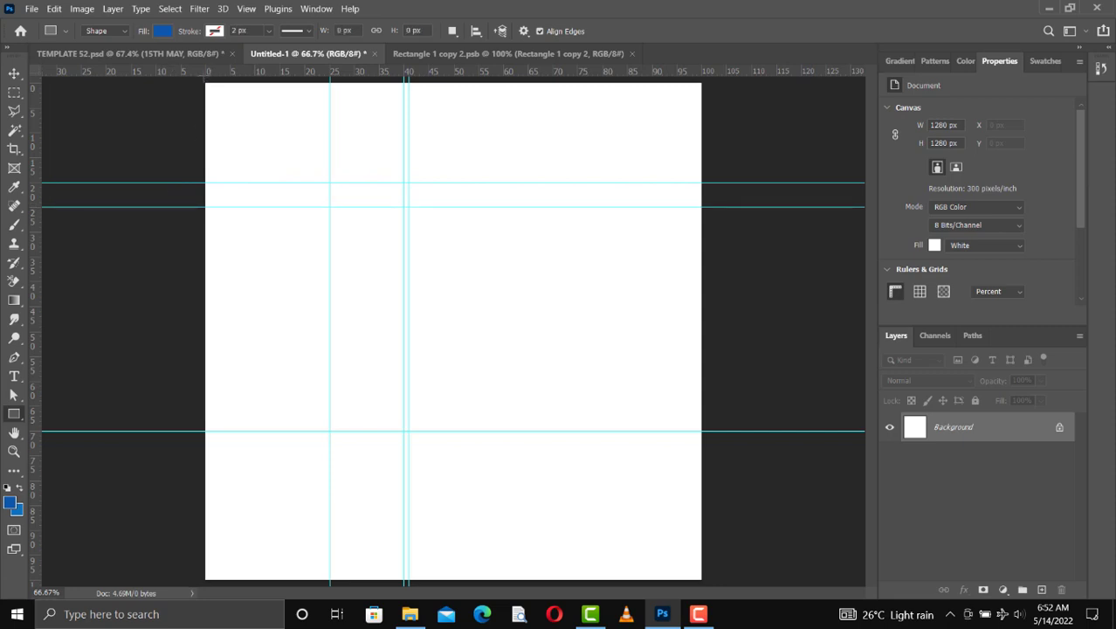
left_click_drag(205, 75, 200, 408)
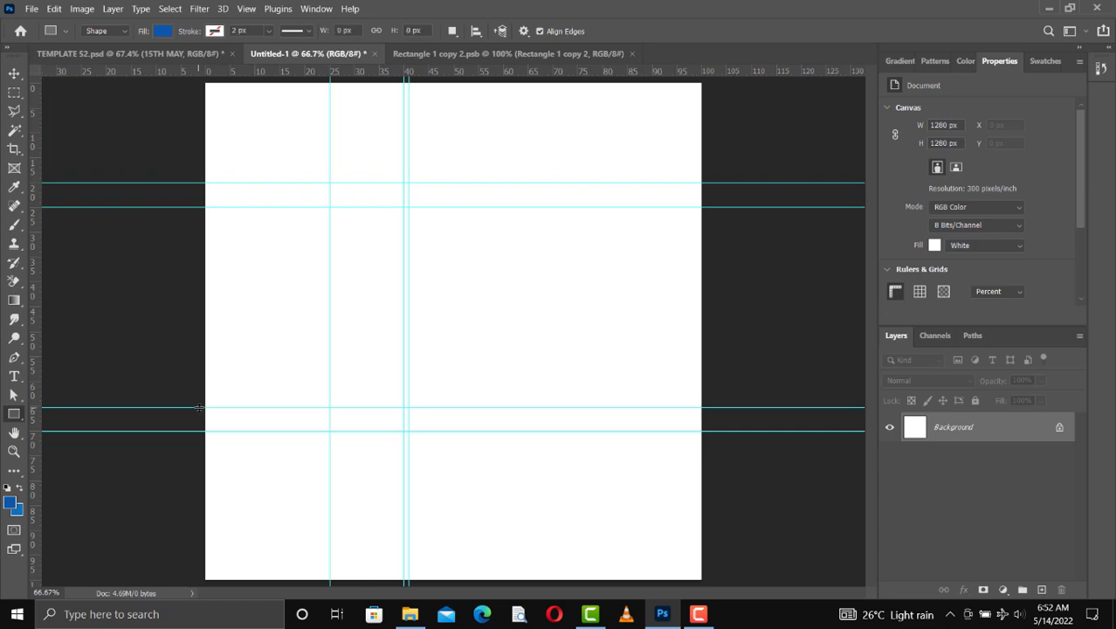
Draw a blue rectangle about 192 × 516 px between the 25% and 40% vertical guides and the two inner horizontal guides
right_click(14, 413)
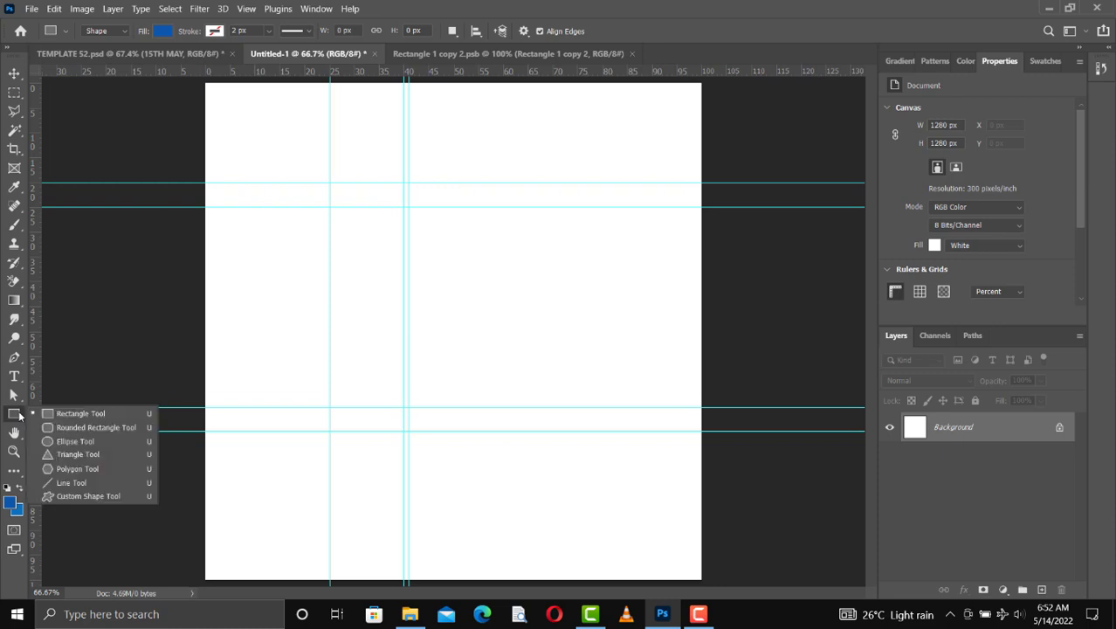
left_click(74, 419)
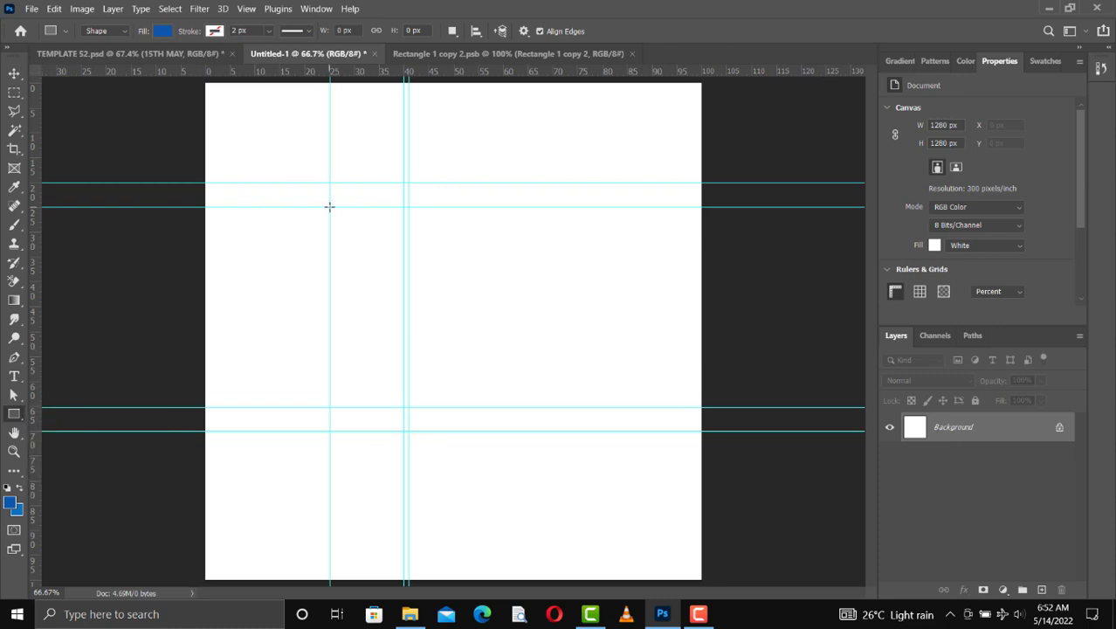
left_click_drag(330, 207, 402, 407)
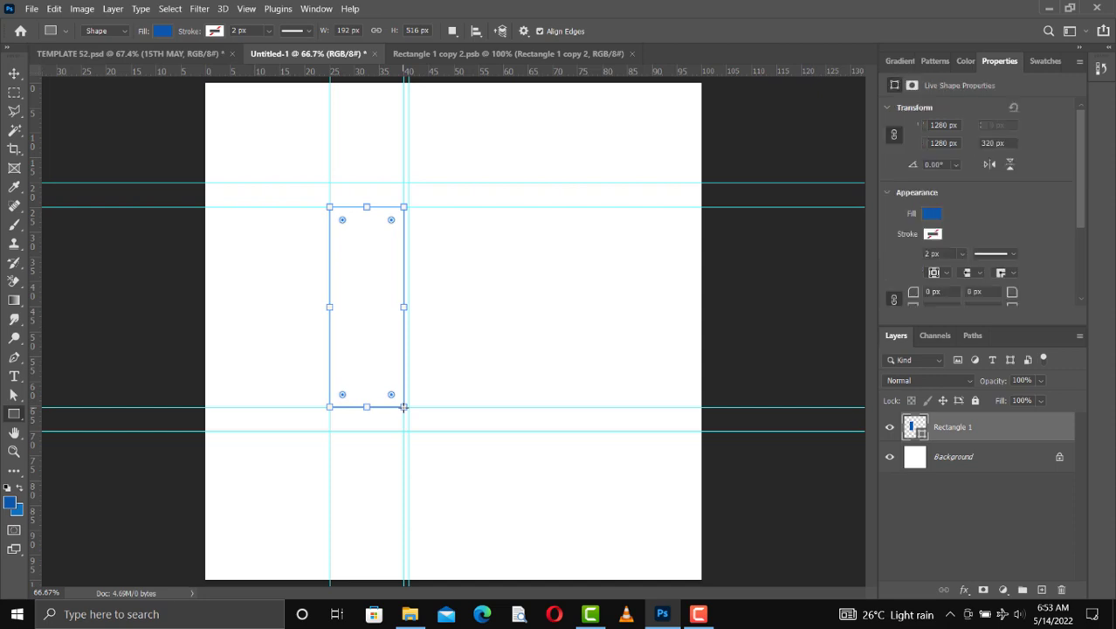
Duplicate the rectangle and move the copy right so its left edge sits on the 41% vertical guide
left_click(14, 72)
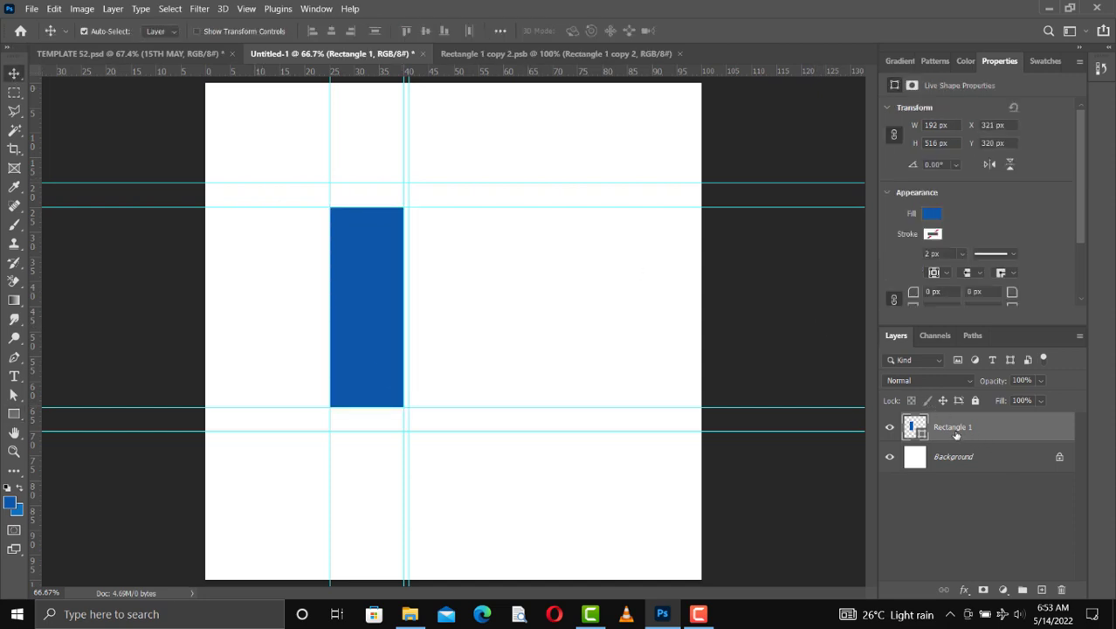
key("ctrl+j")
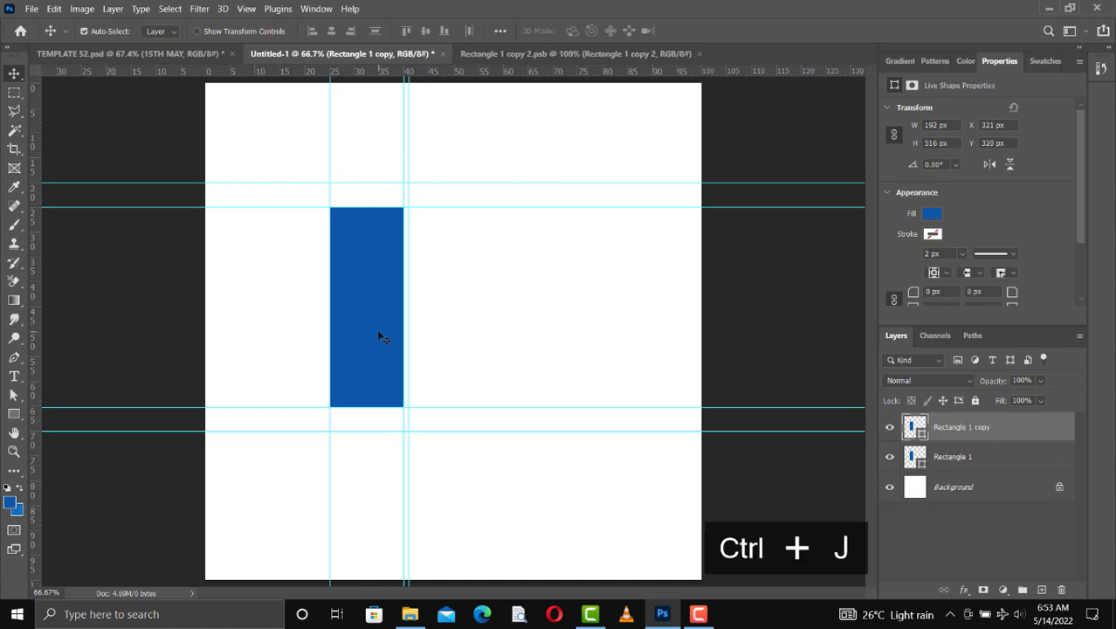
left_click_drag(382, 337, 460, 338)
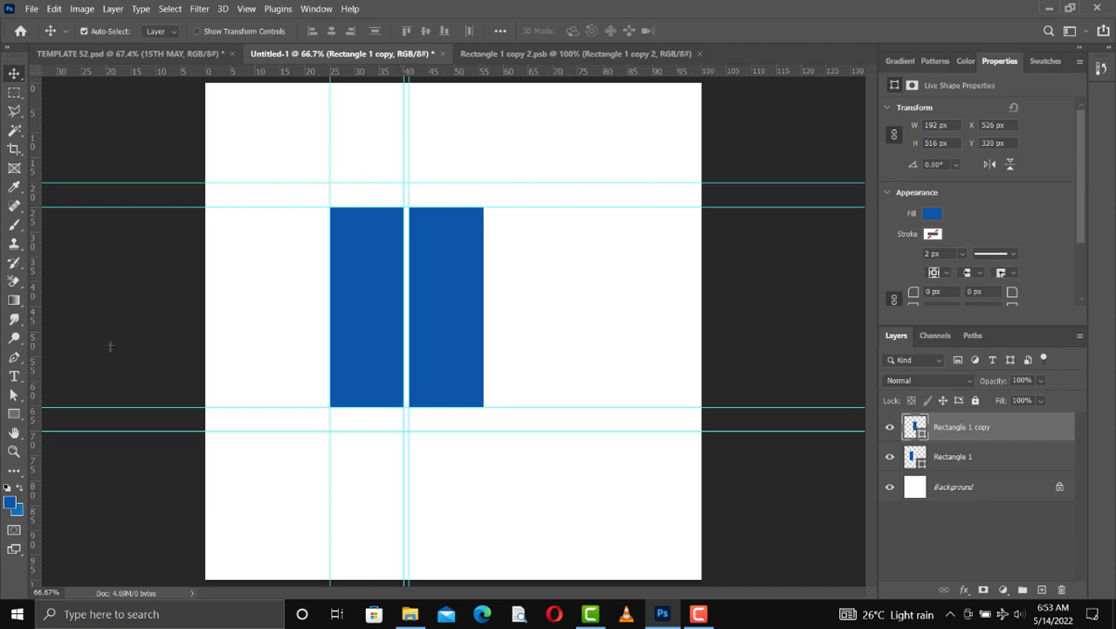
Place a vertical guide on the second rectangle's right edge and another at about 57% of the canvas width
left_click_drag(110, 347, 491, 342)
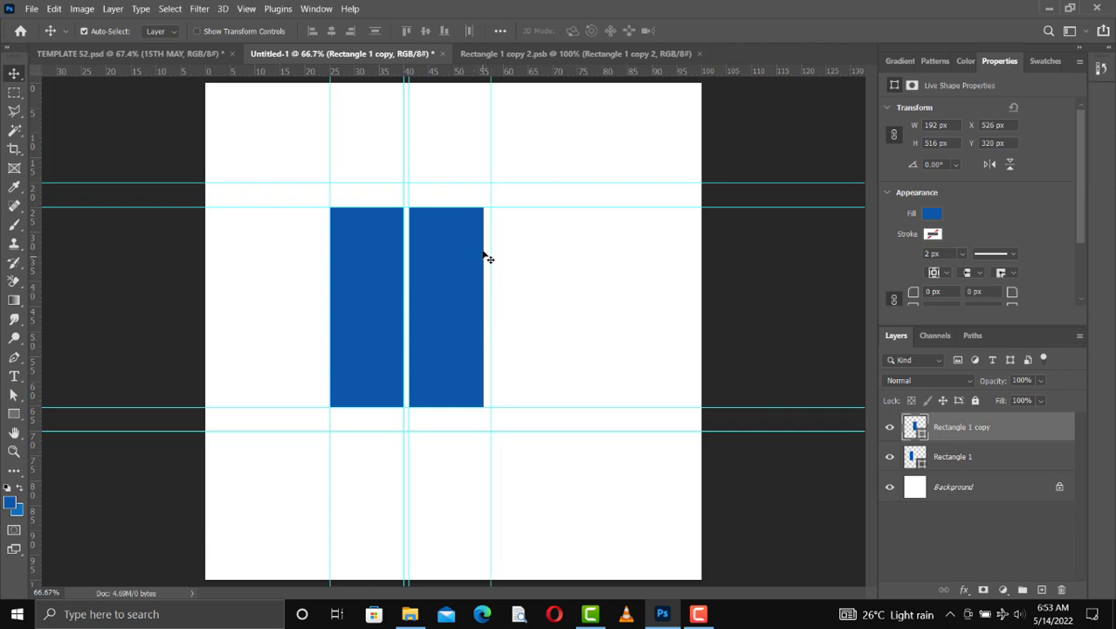
left_click_drag(488, 155, 487, 155)
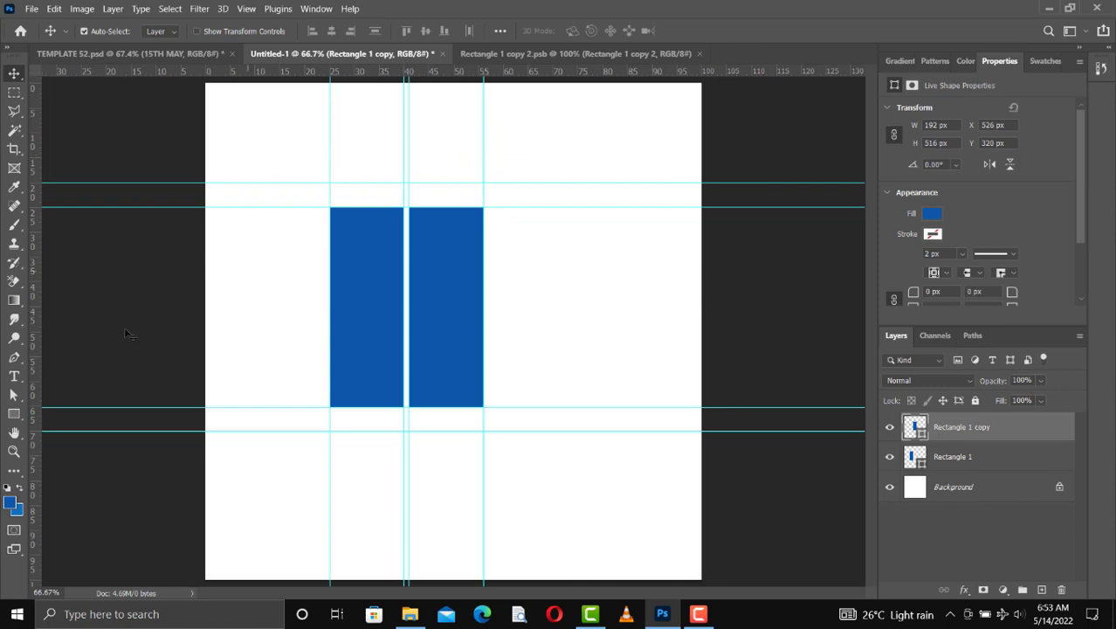
left_click_drag(41, 339, 491, 295)
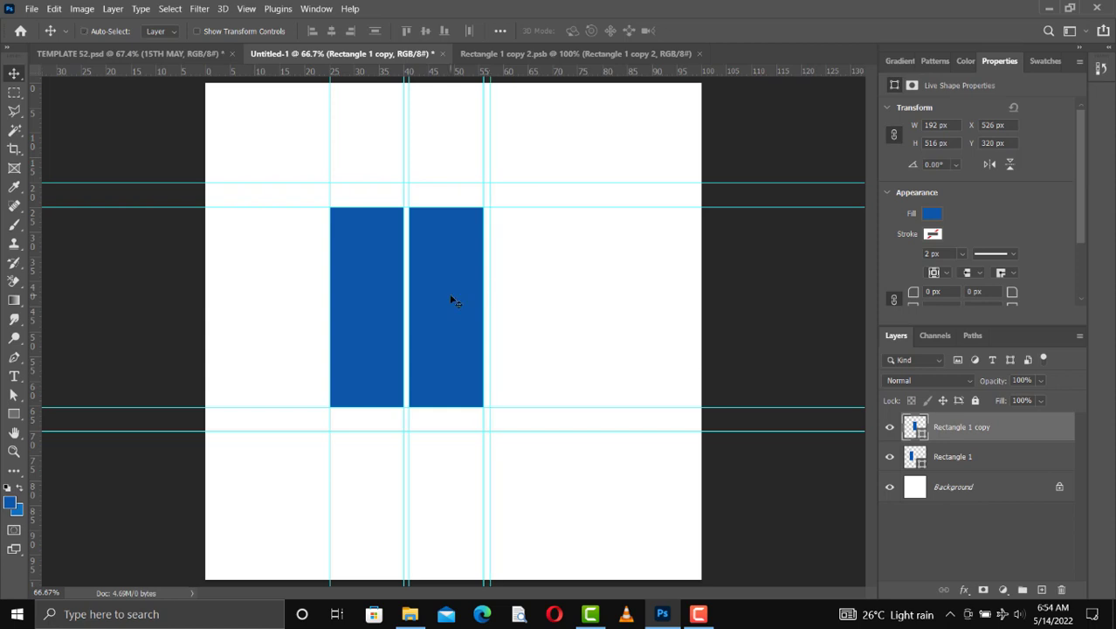
Duplicate the second rectangle and move the copy right so its left edge sits on the 57% vertical guide
key("ctrl+j")
mouse_move(505, 302)
left_mouse_down()
mouse_move(540, 301)
mouse_move(527, 302)
left_mouse_up()
left_click_drag(535, 300, 537, 300)
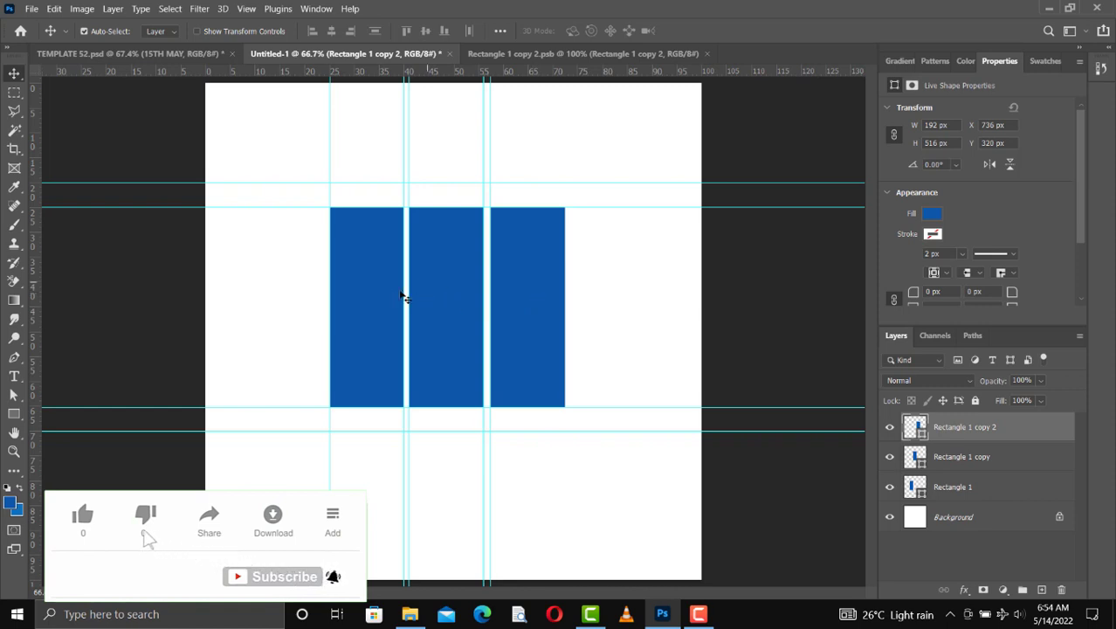
Distribute the three rectangles horizontally and realign the vertical guide with the middle rectangle's left edge
left_click_drag(579, 326, 321, 327)
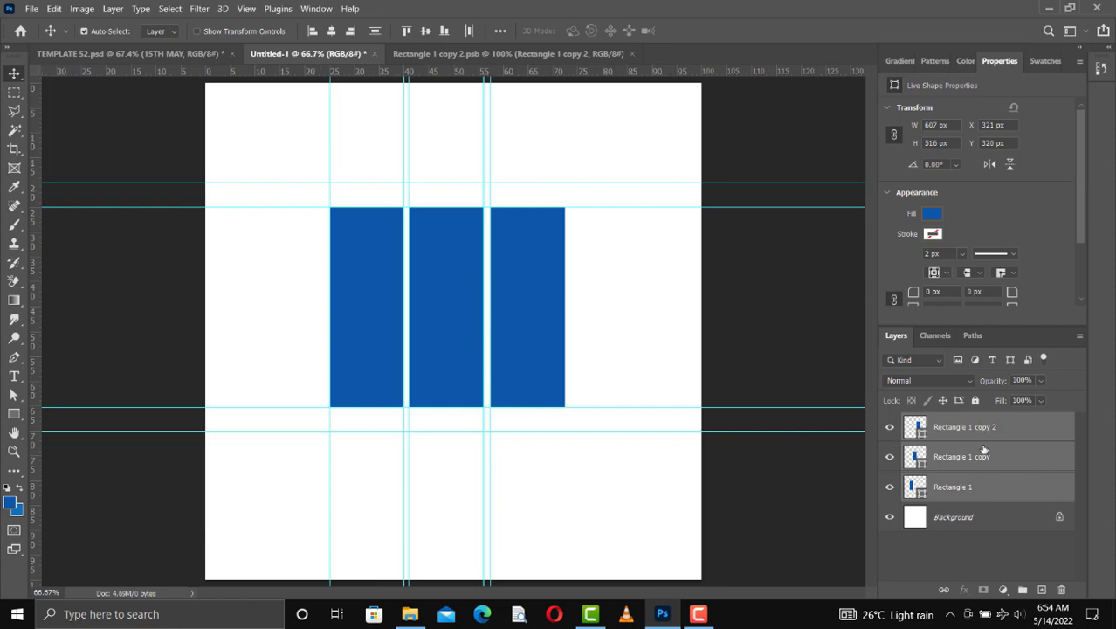
left_click(471, 31)
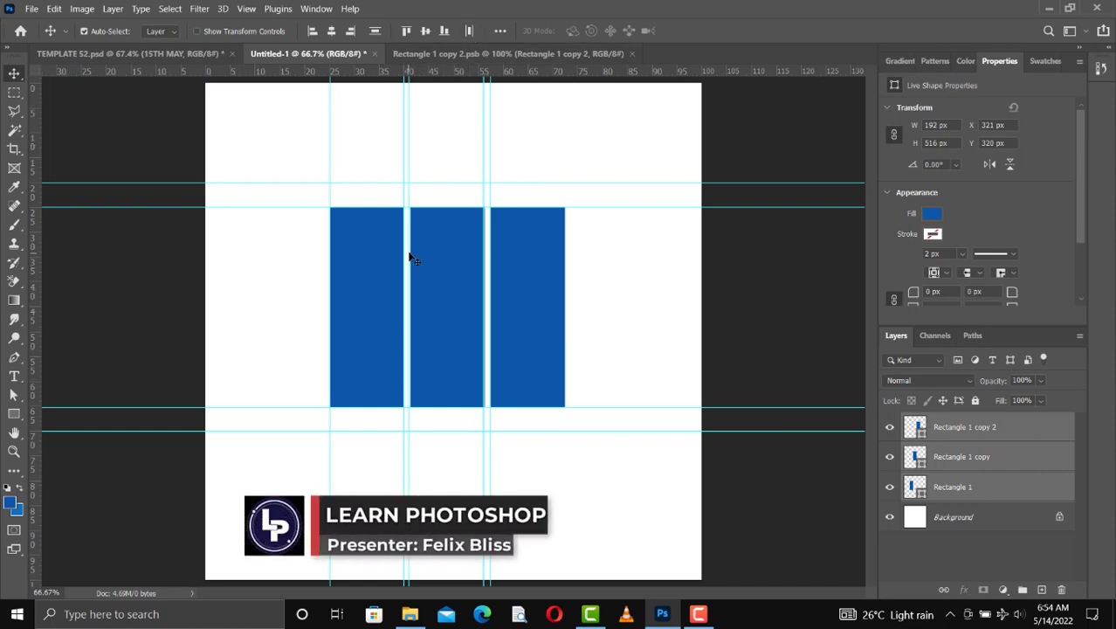
left_click_drag(409, 253, 412, 253)
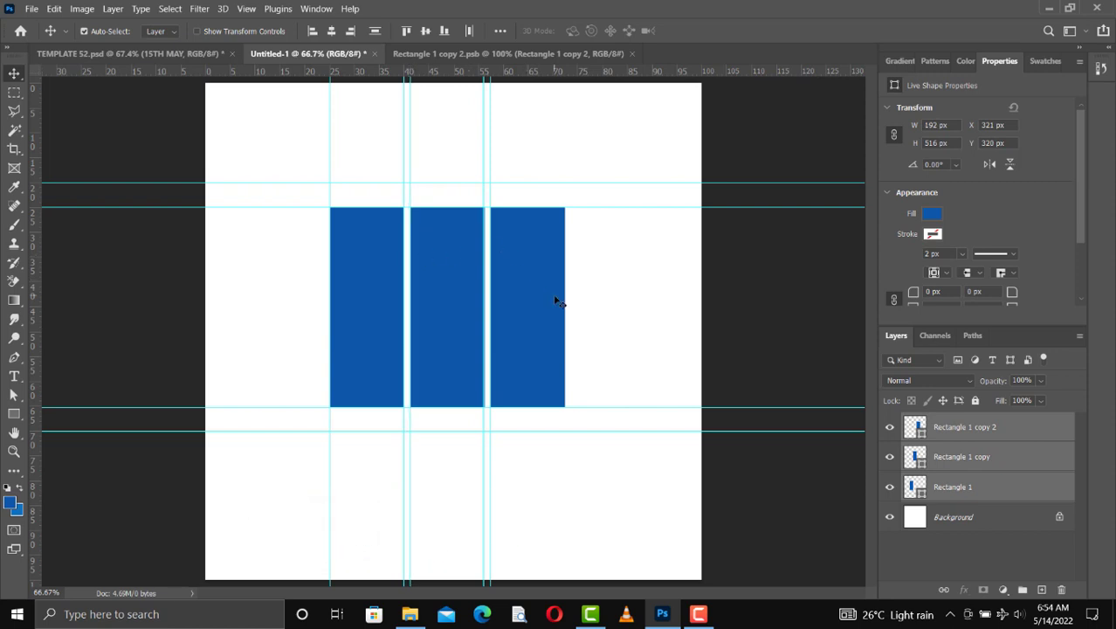
Stretch the middle rectangle up and down to the outer horizontal guides, making it about 640 px tall, and hide the guides
key("ctrl")
key("ctrl")
left_click(458, 319)
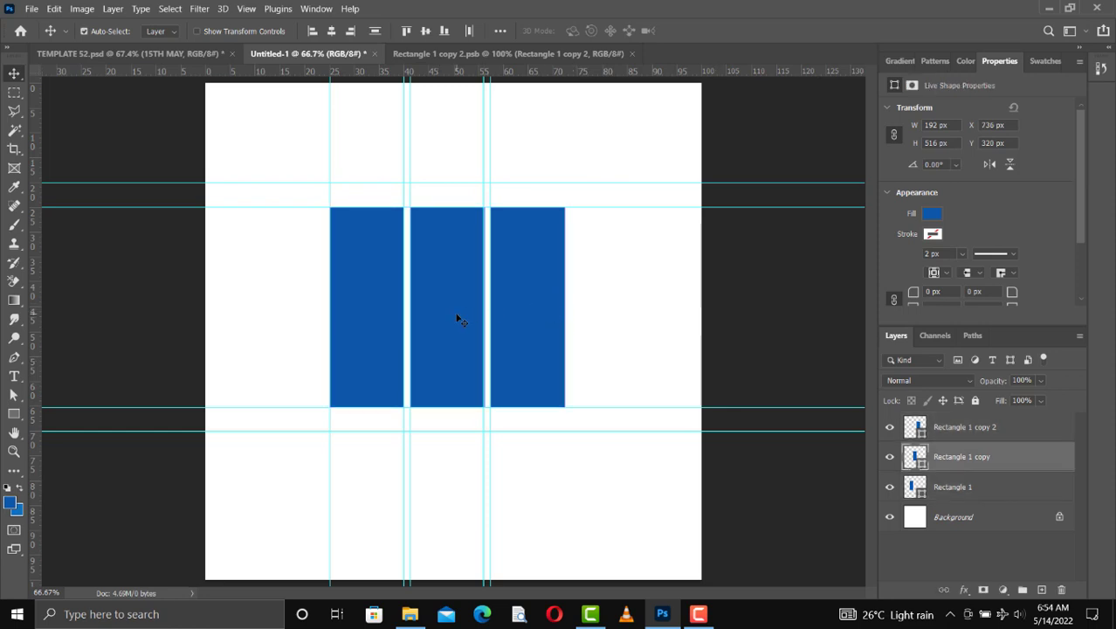
key("ctrl+t")
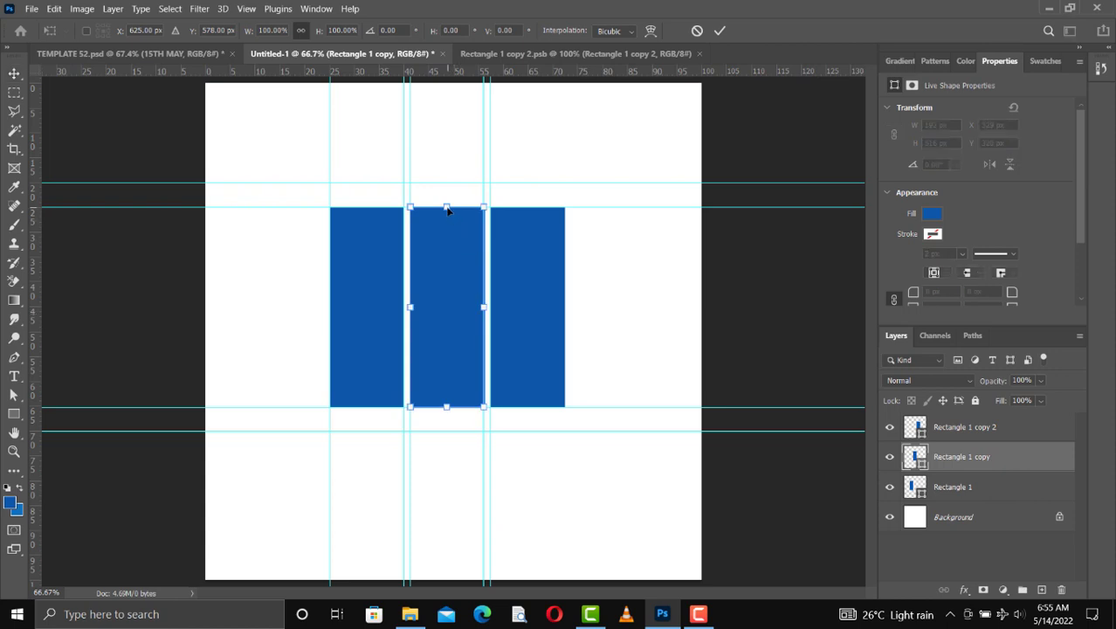
left_click_drag(447, 210, 446, 183)
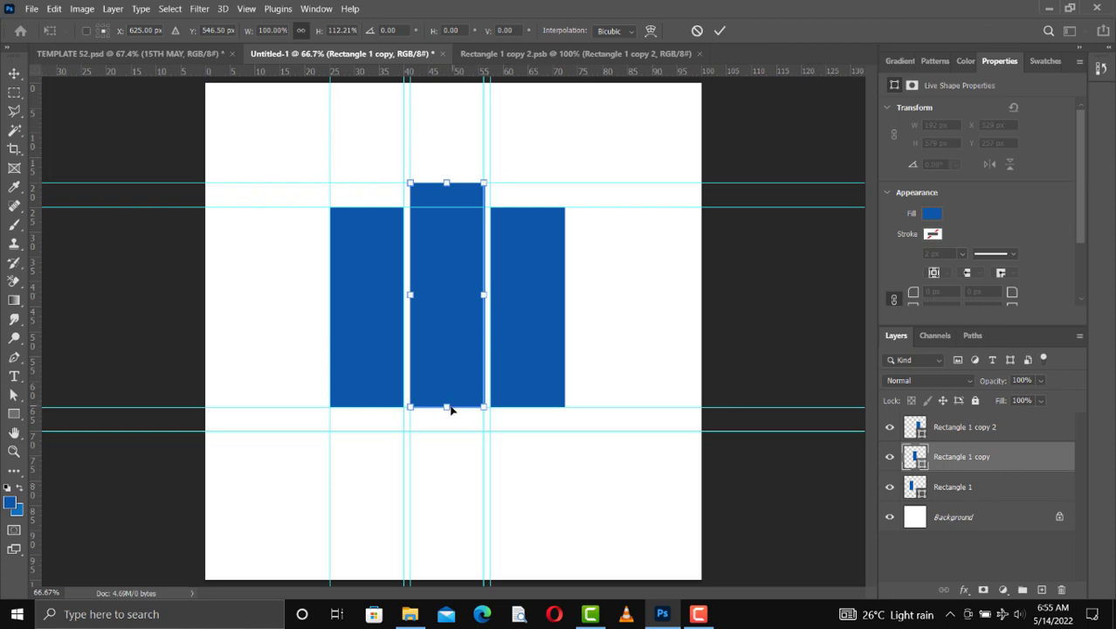
left_click_drag(448, 407, 446, 430)
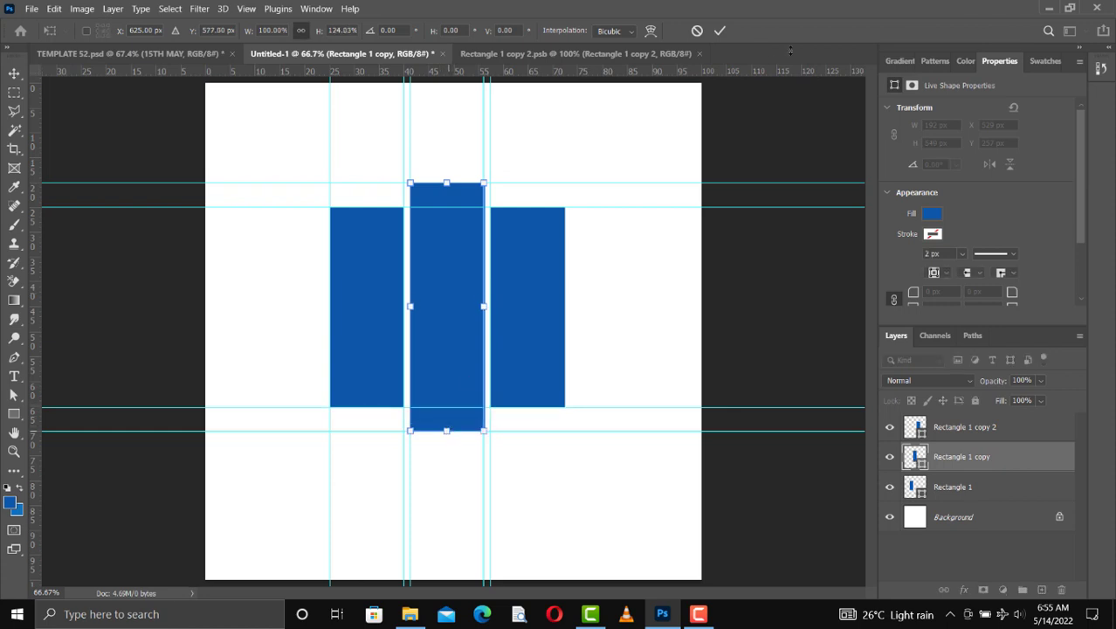
left_click(719, 31)
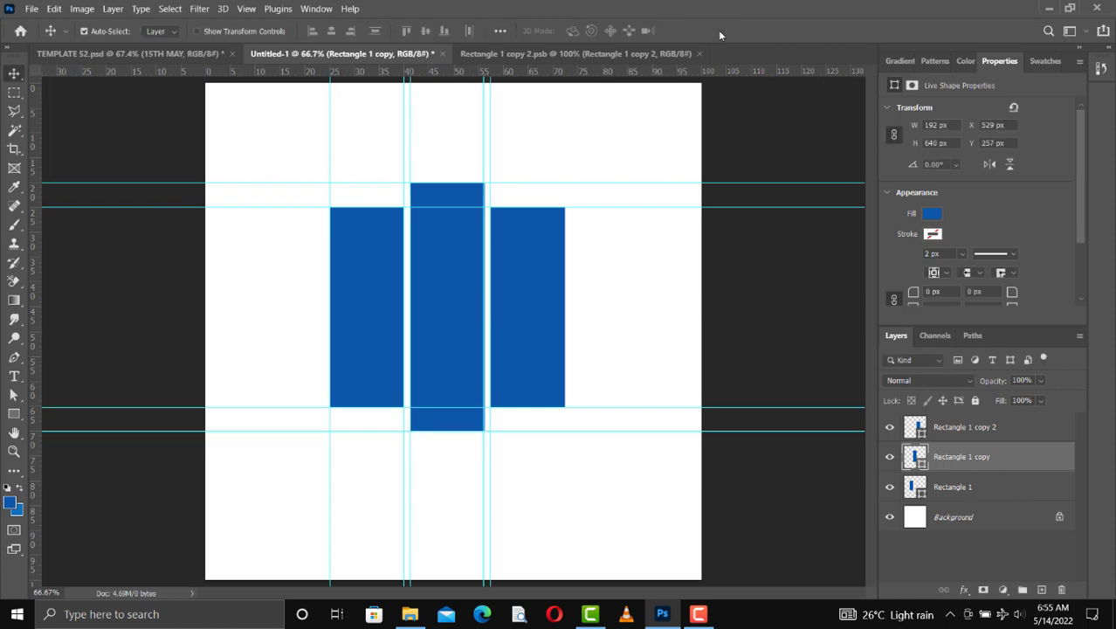
key("ctrl")
key("ctrl+semicolon")
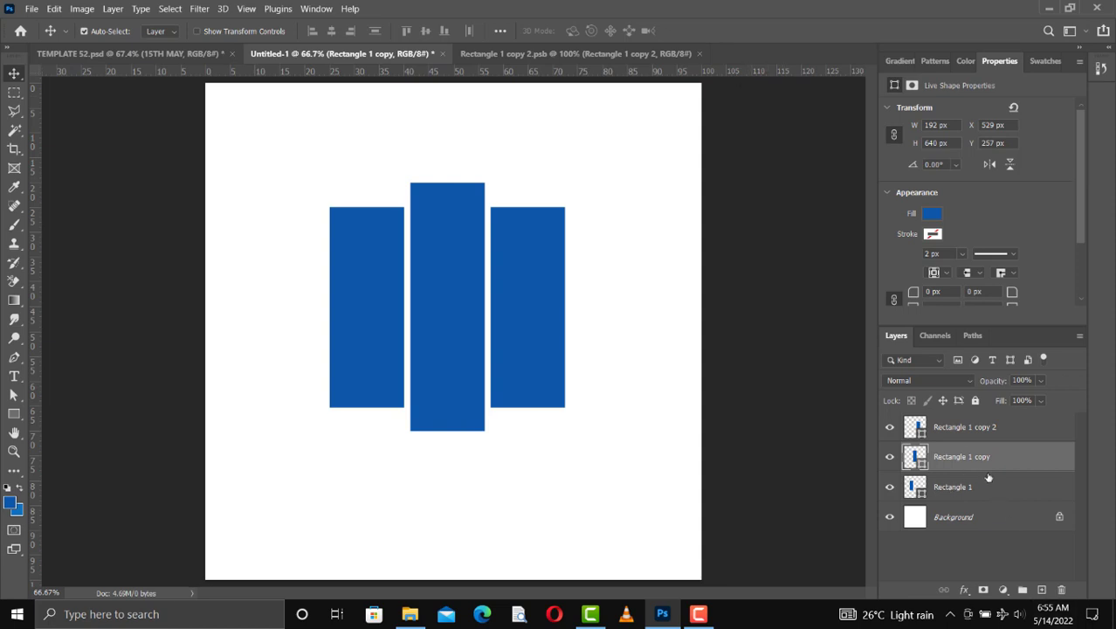
Convert the three rectangle layers into one smart object and open its contents for editing
left_click(952, 426)
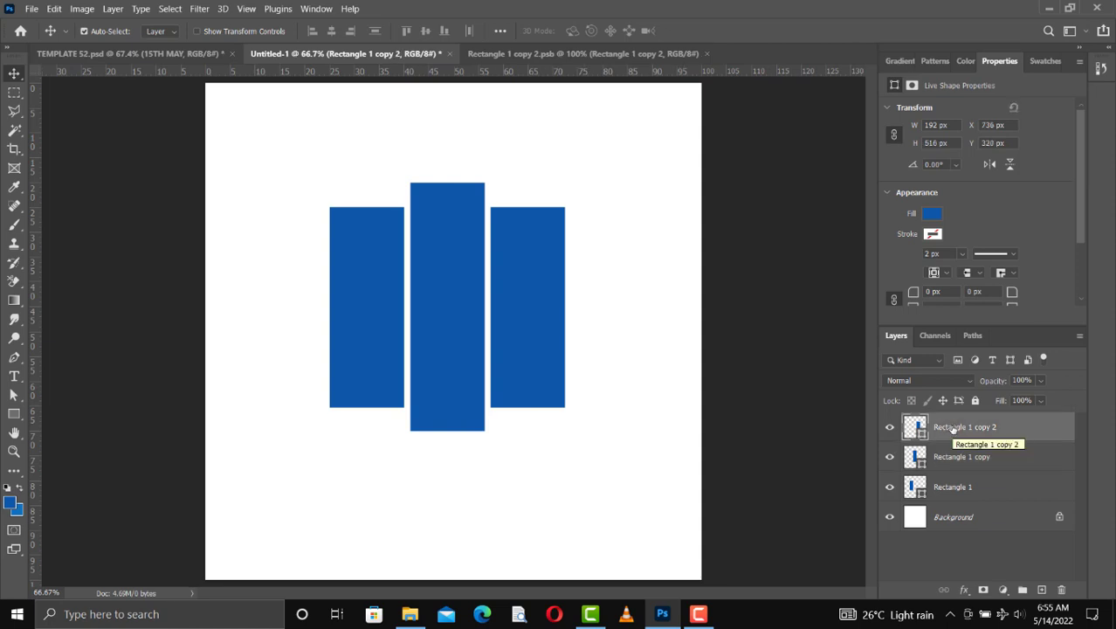
left_click(965, 487, "shift")
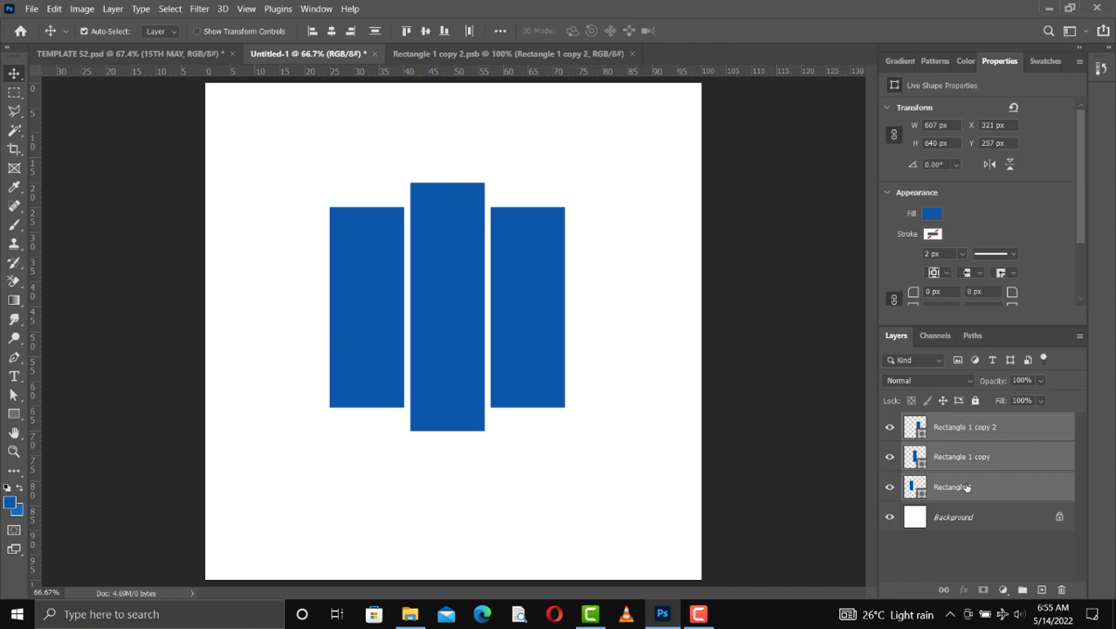
right_click(966, 486)
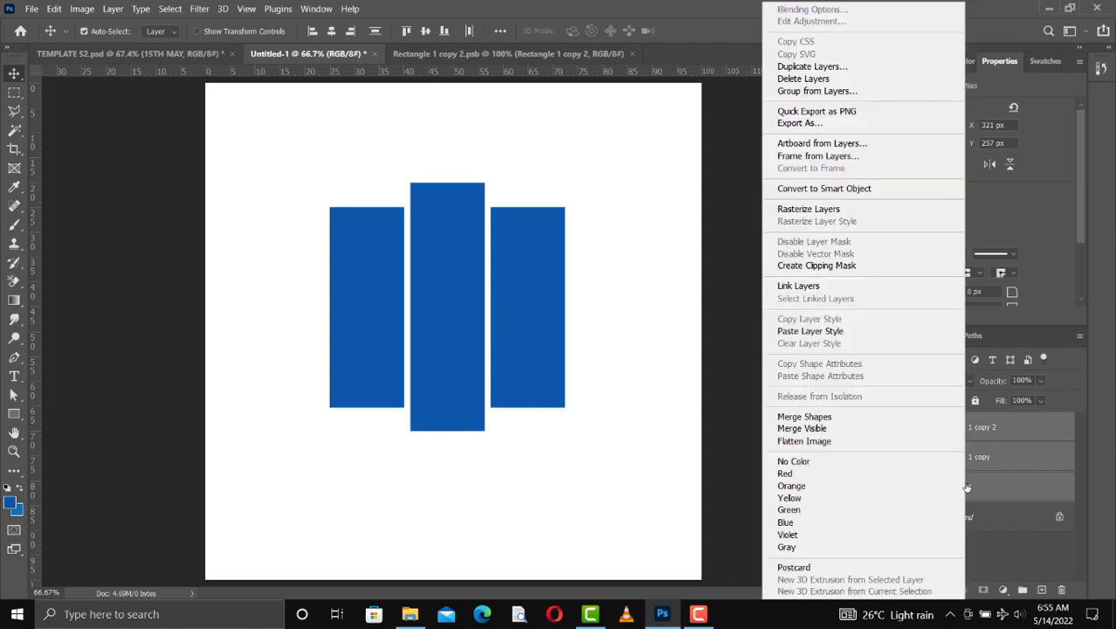
left_click(845, 198)
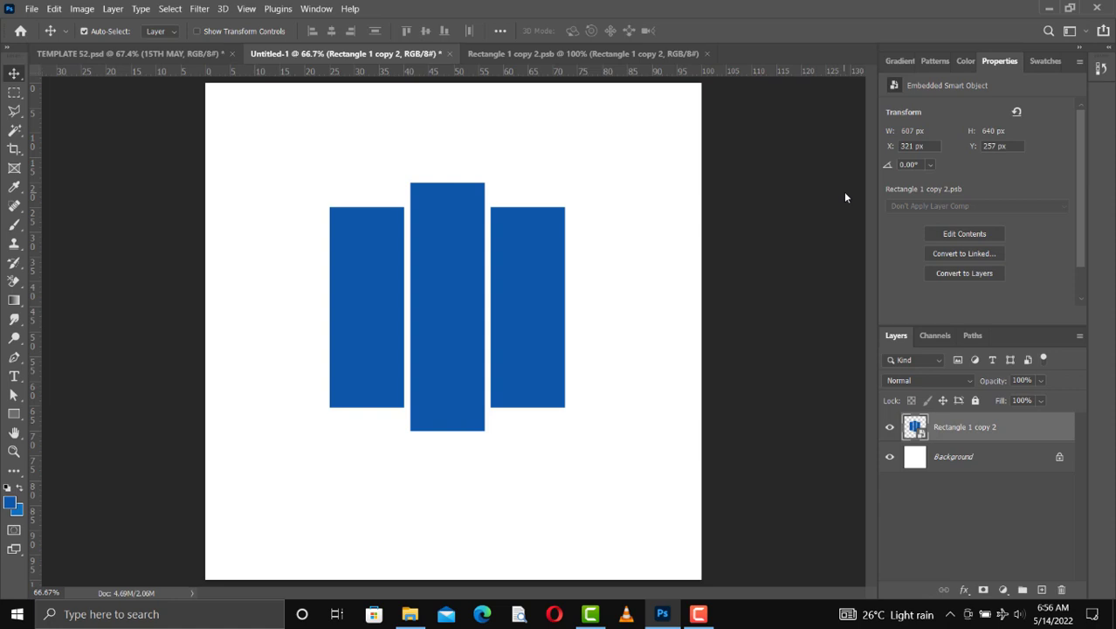
double_click(920, 435)
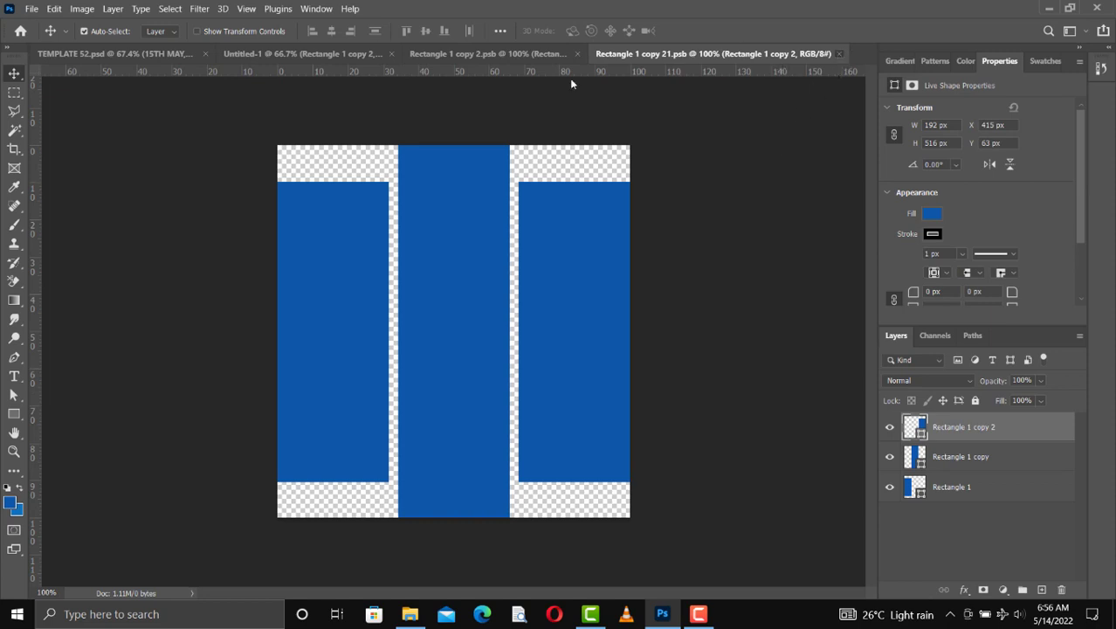
Close the smart object's contents, then place the DSC_0741 photo over the three panels and clip it to their smart object
key("ctrl+w")
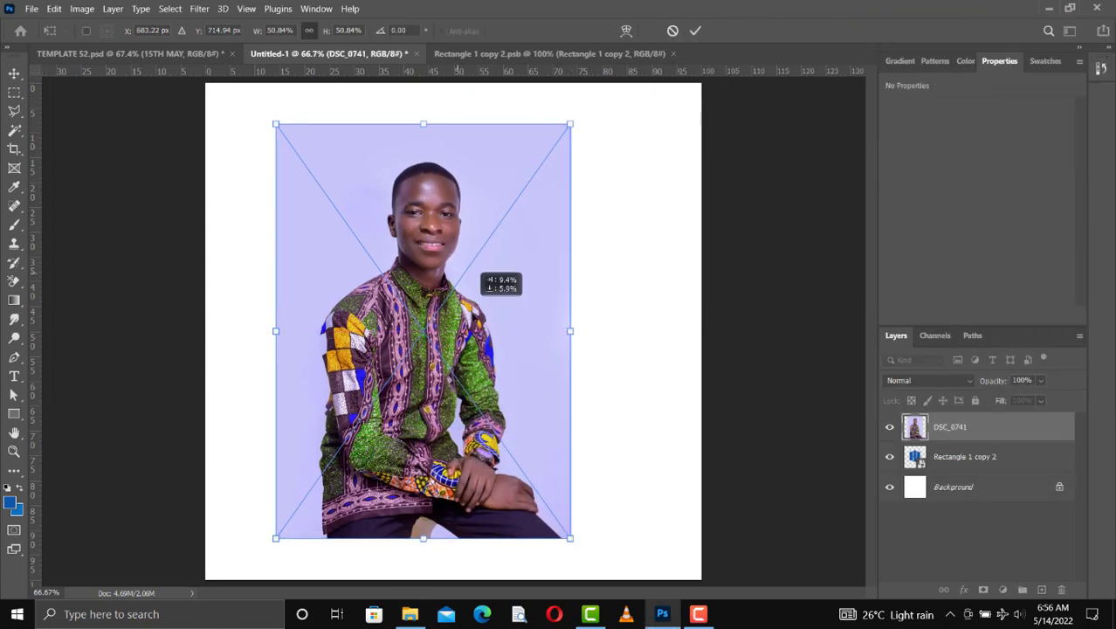
left_click_drag(471, 301, 433, 273)
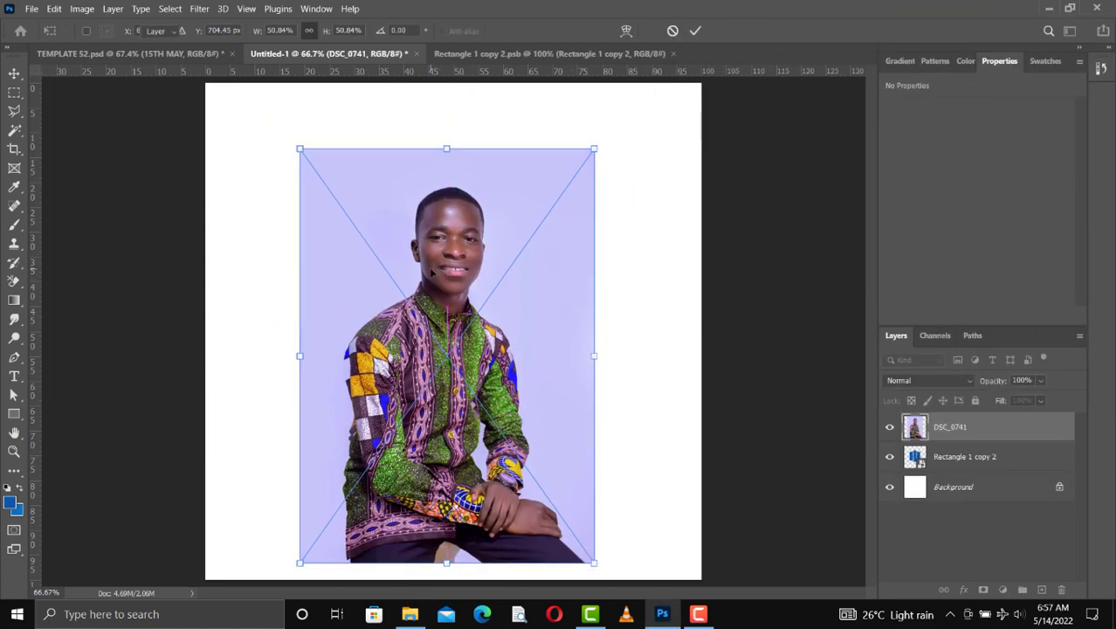
key("Return")
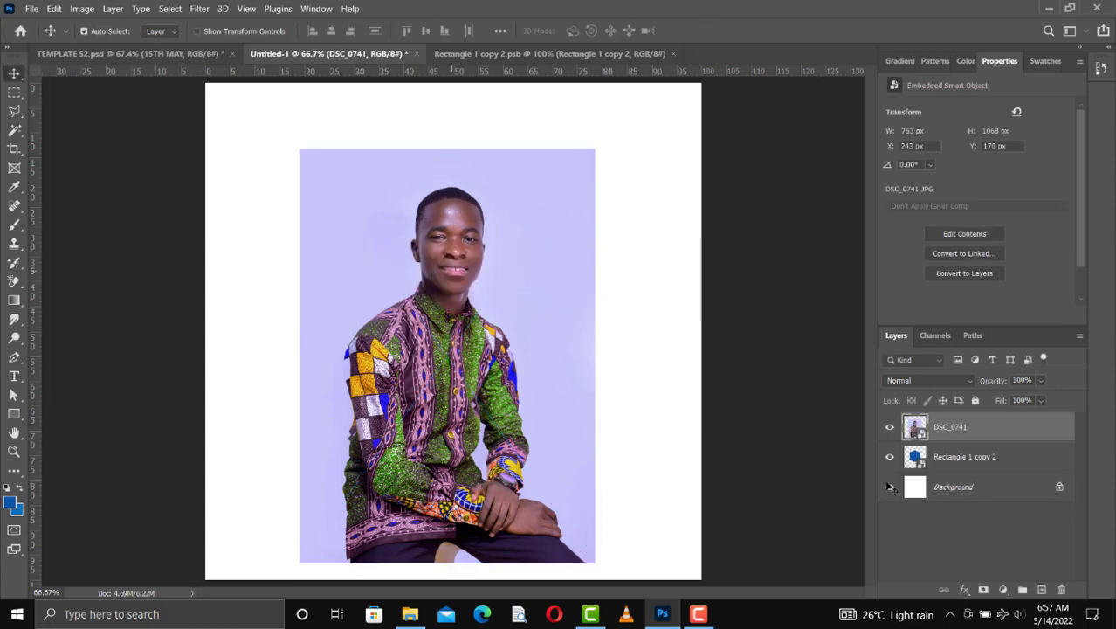
right_click(962, 428)
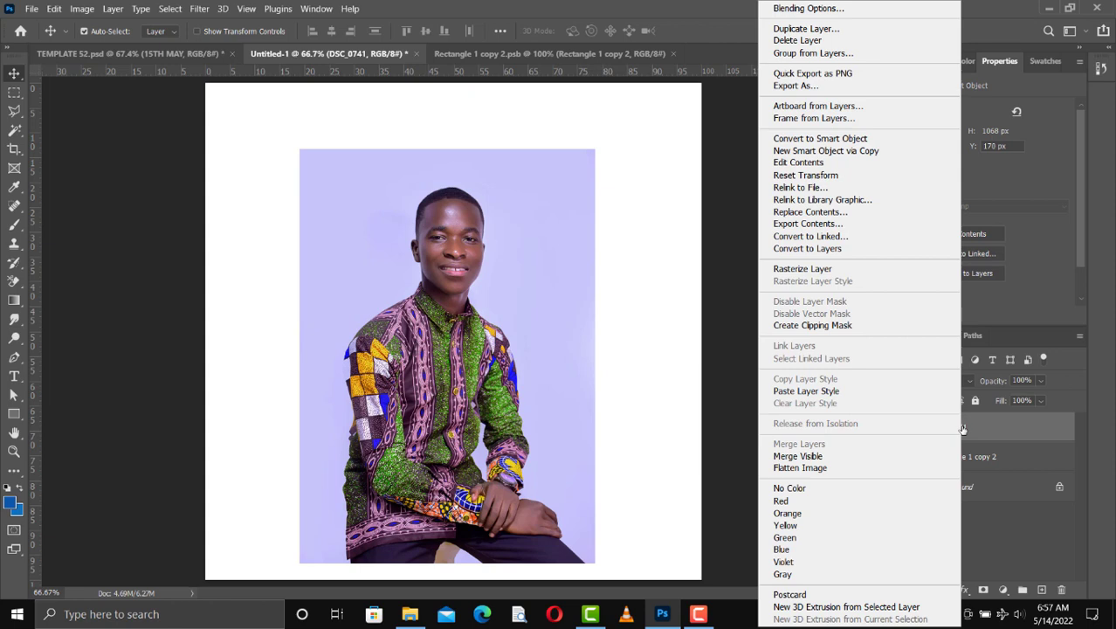
left_click(863, 325)
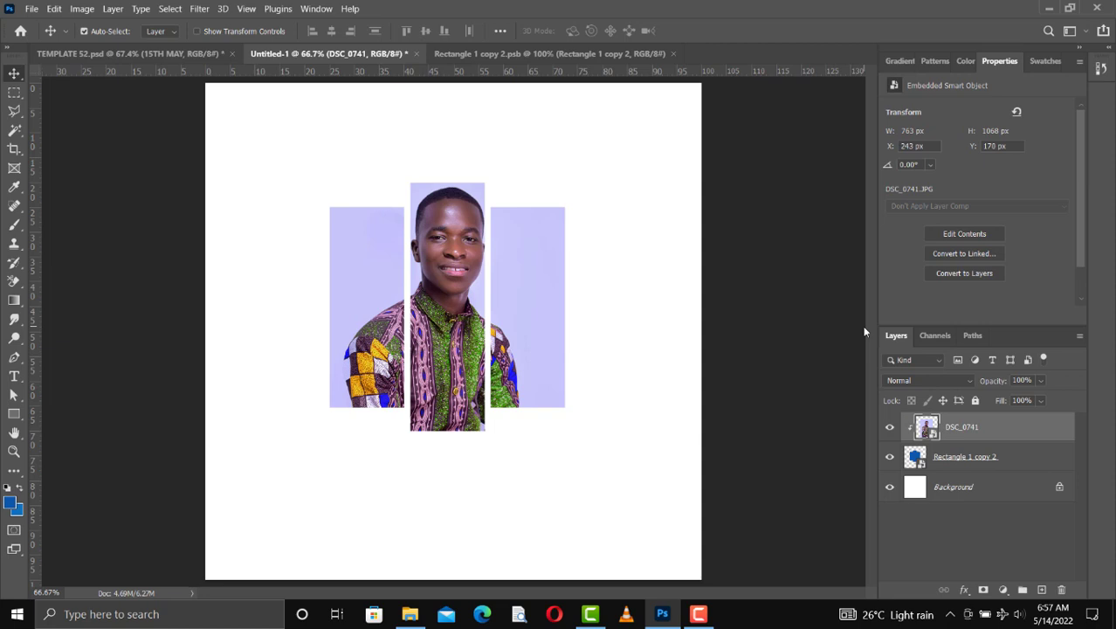
Open the panels' smart object contents and move the left rectangle closer to the middle one, to X 12 px
double_click(920, 466)
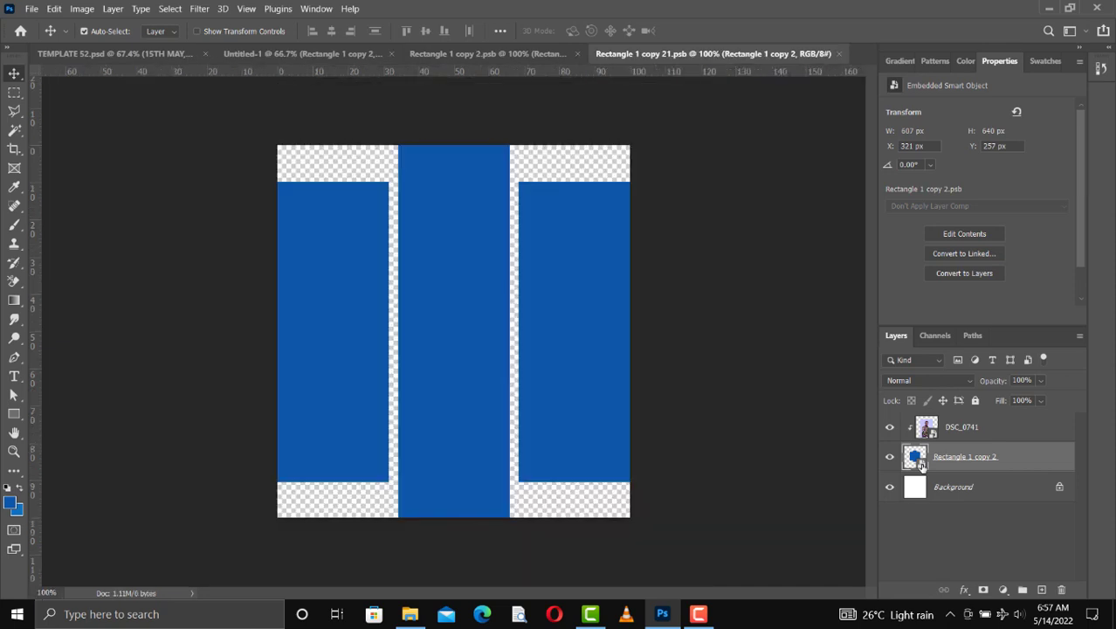
left_click(382, 350)
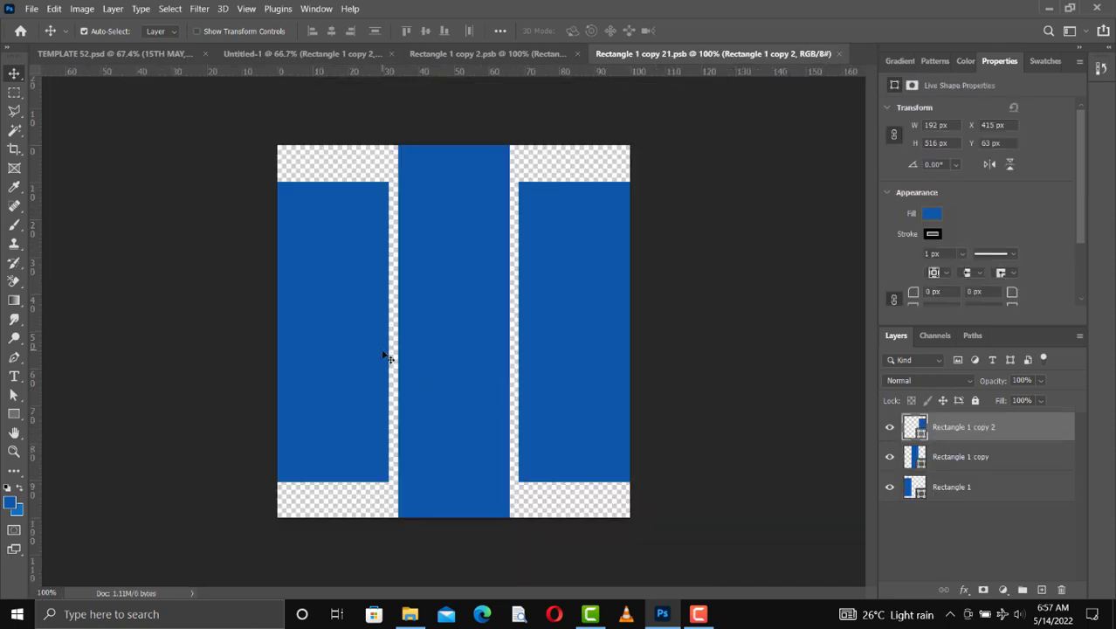
left_click_drag(384, 352, 389, 354)
key("Left")
key("Left")
key("Left")
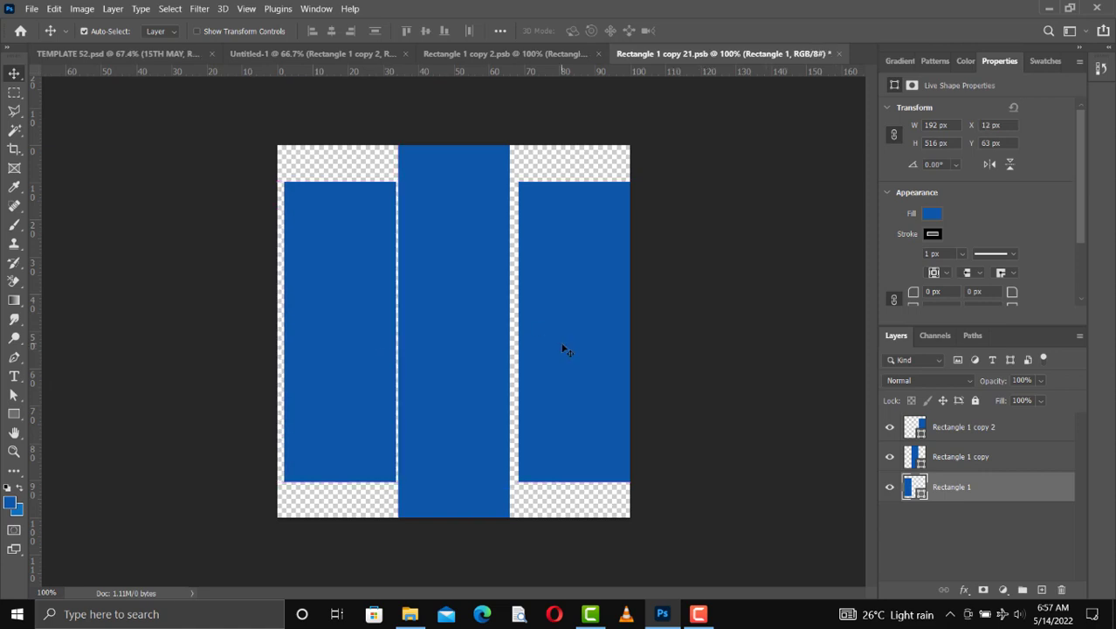
Move the right rectangle closer to the middle one, to X 404 px, leaving a narrow gap
left_click_drag(563, 349, 551, 348)
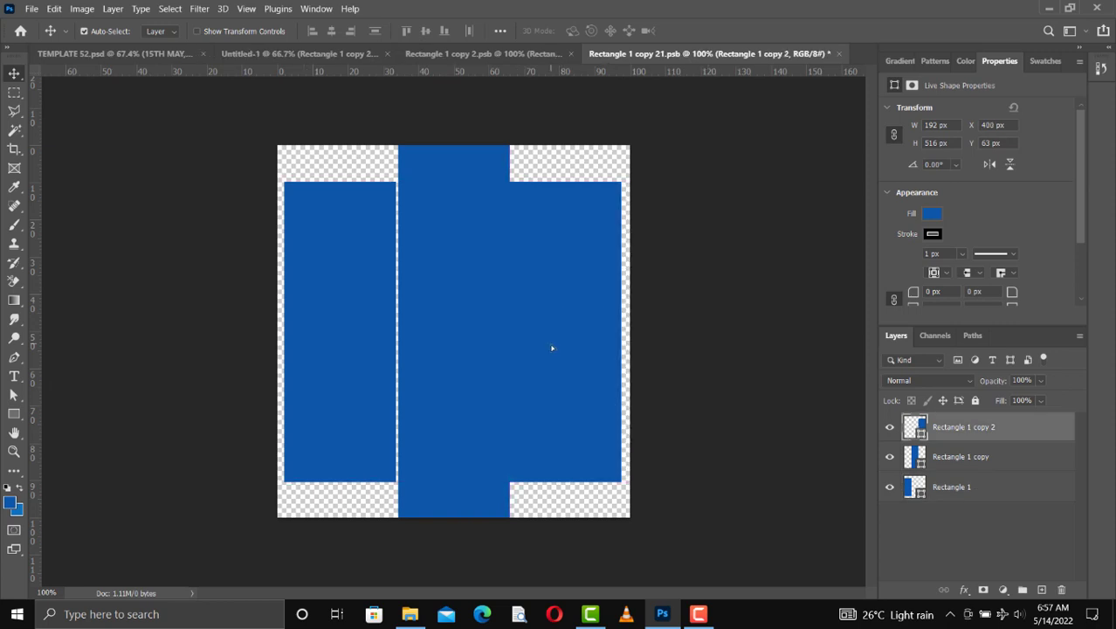
key("Right")
key("Right")
key("Right")
key("Right")
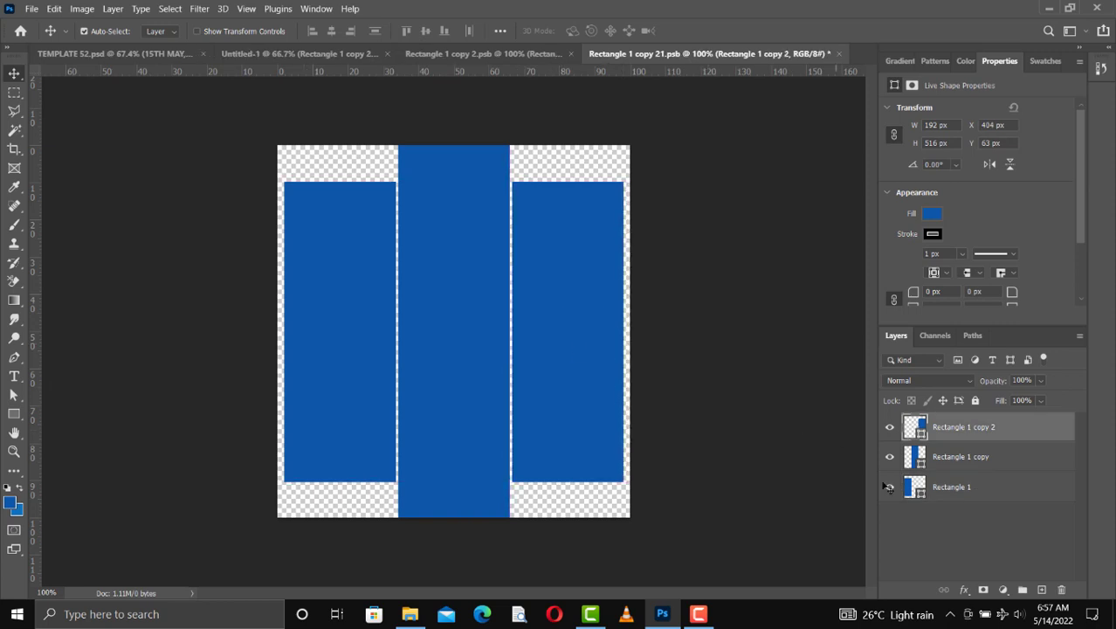
Select all three rectangle layers, save the smart object contents and return to the Untitled-1 document
left_click(939, 489, "shift")
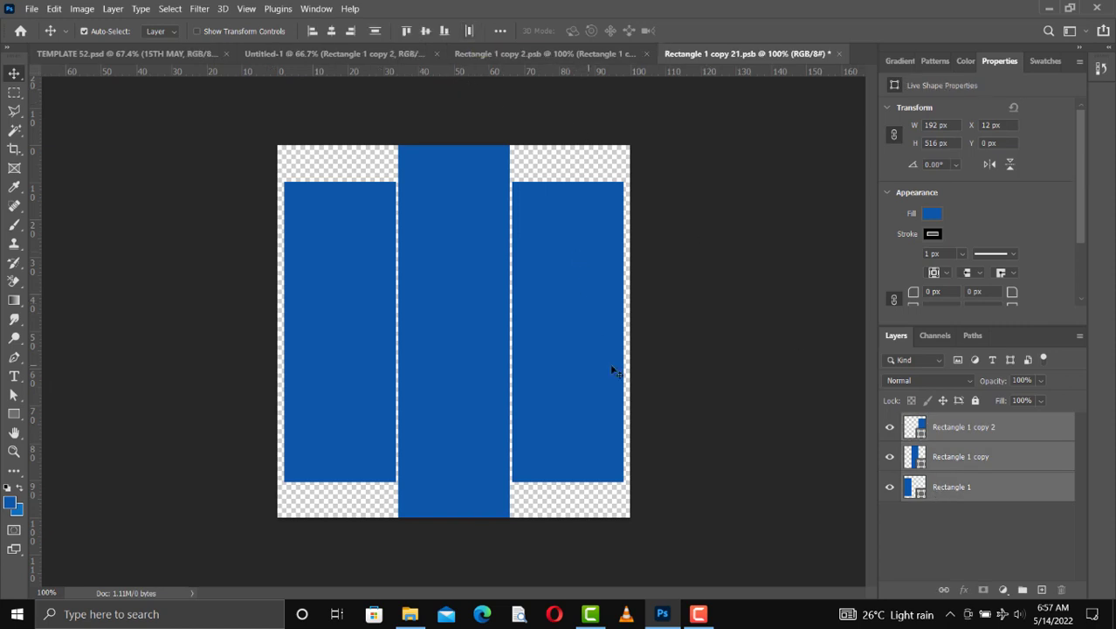
key("ctrl")
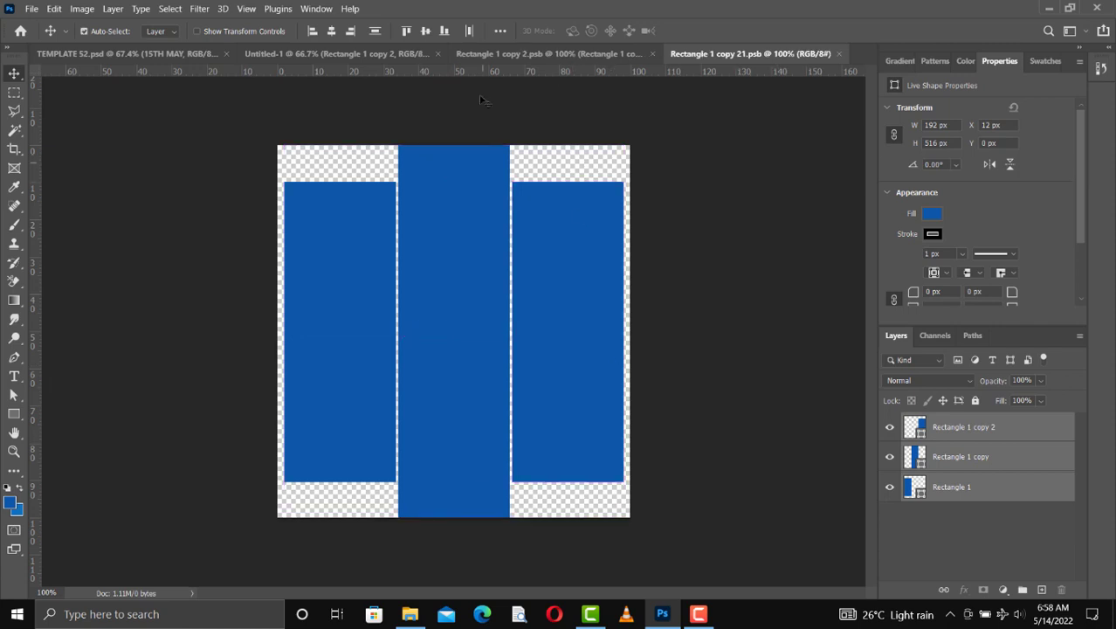
left_click(373, 55)
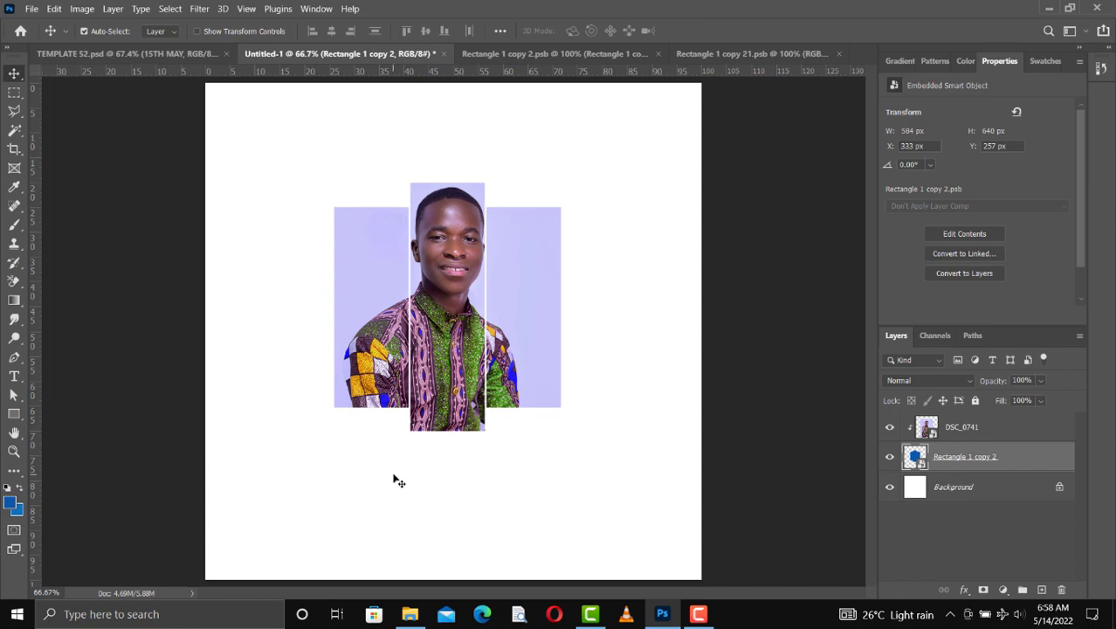
Place the DSC_0737 photo directly above the Background layer, shifted past the canvas's left edge behind the panels
left_click(941, 517)
left_click(960, 488)
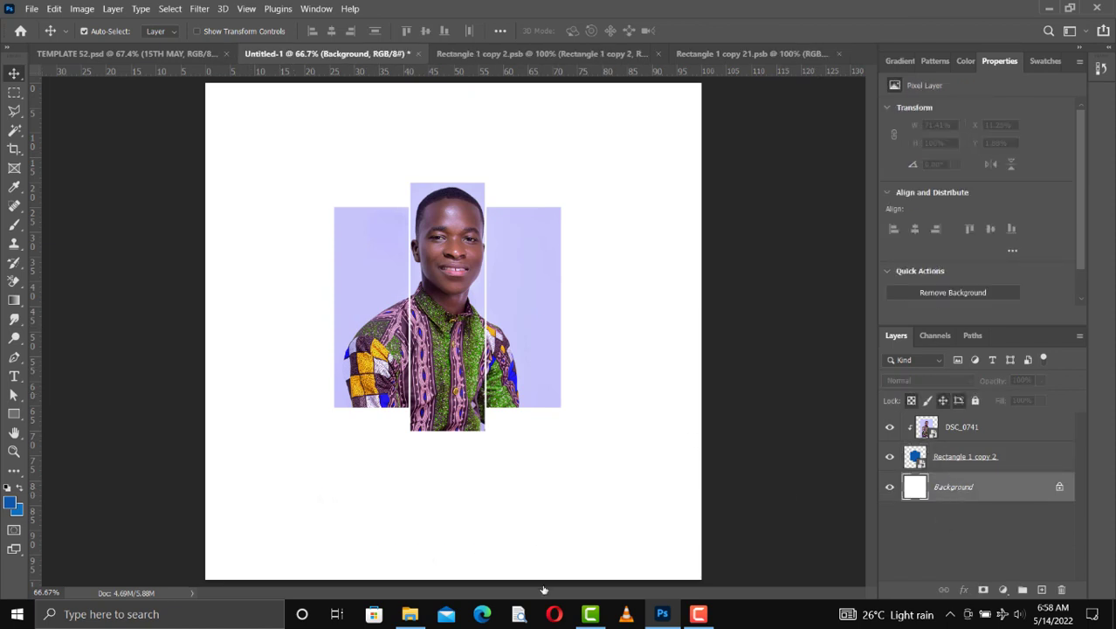
left_click(409, 615)
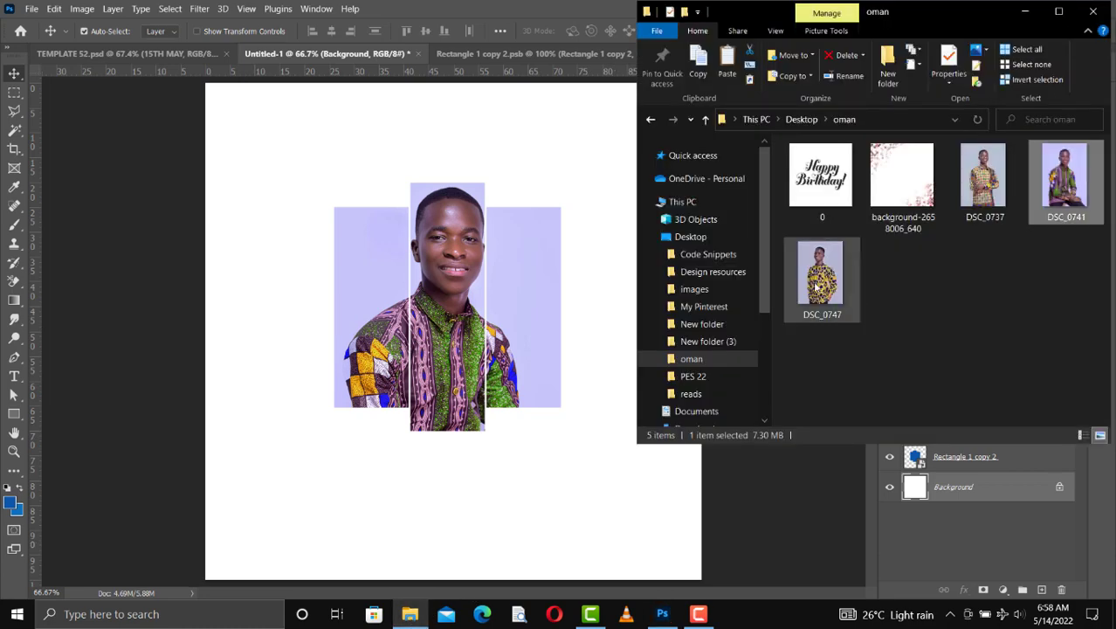
left_click_drag(984, 179, 420, 202)
left_click_drag(438, 206, 438, 206)
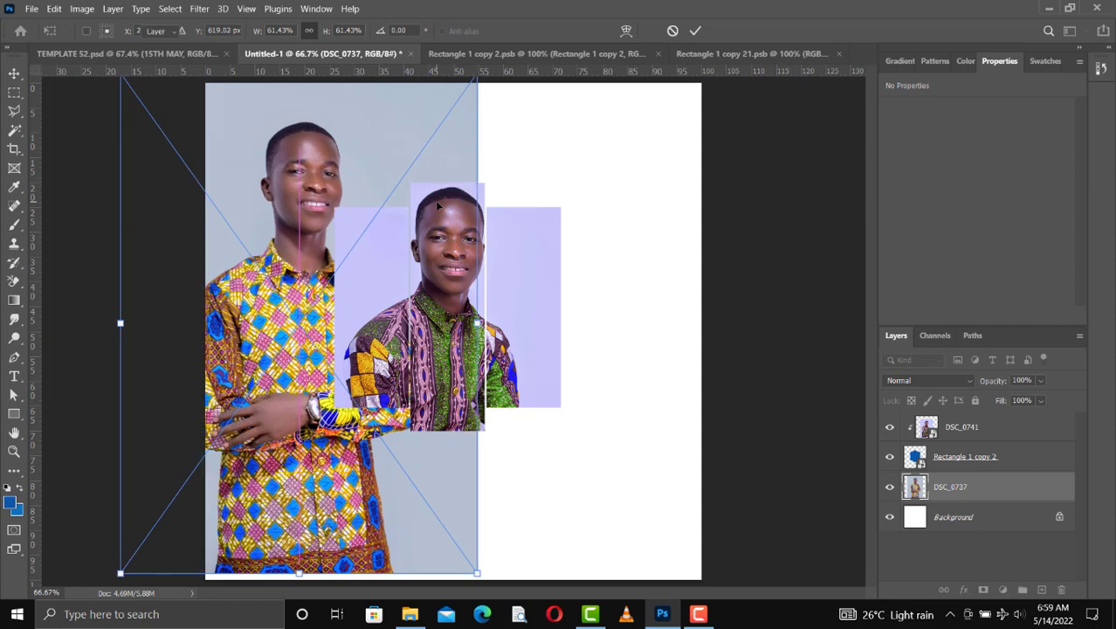
key("Return")
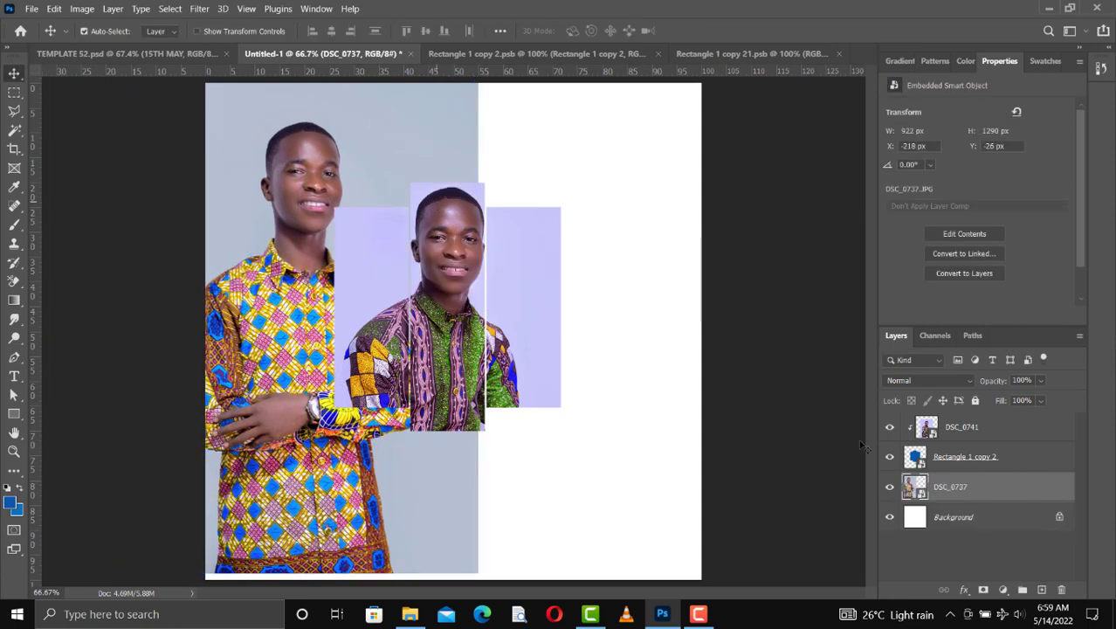
Set the DSC_0737 layer's blend mode to Luminosity and its opacity to 30%
left_click(912, 384)
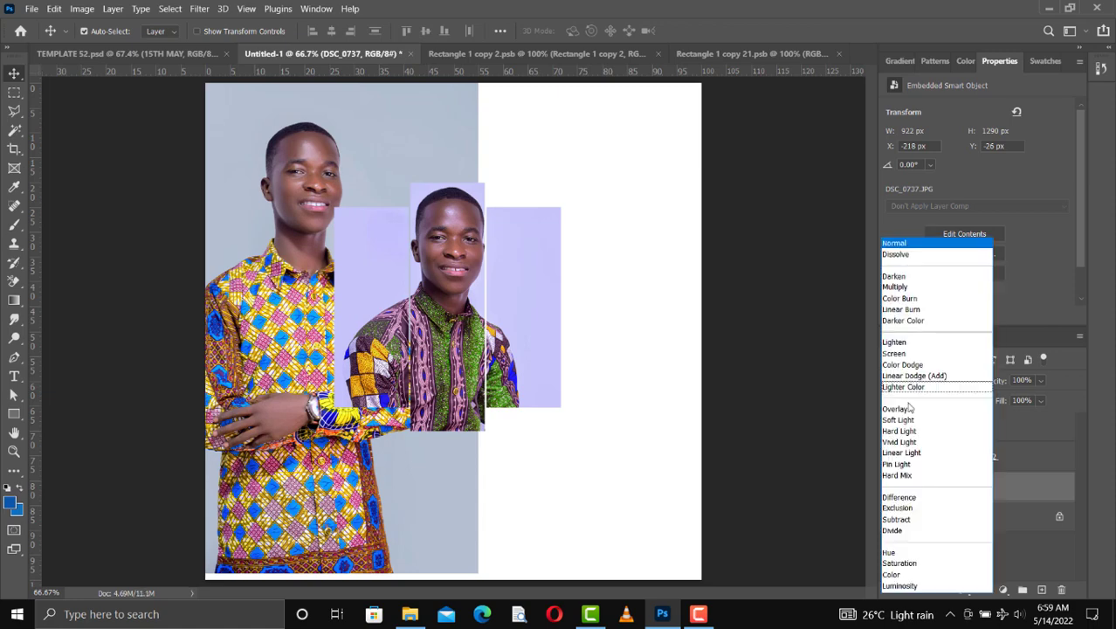
left_click(917, 586)
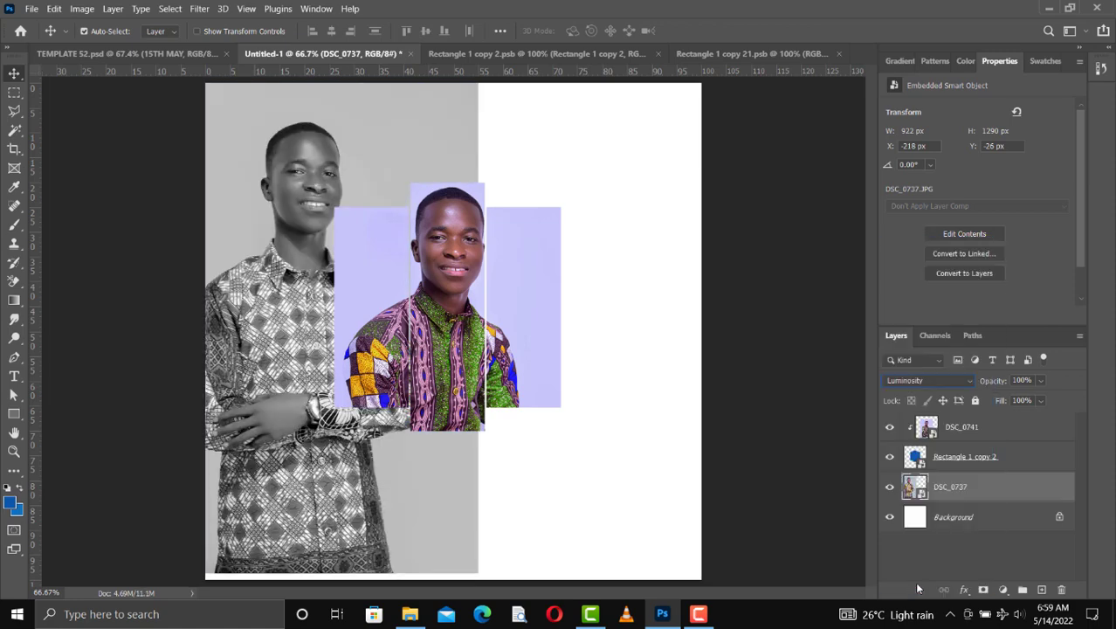
left_click(1039, 381)
left_click_drag(1012, 398, 1012, 399)
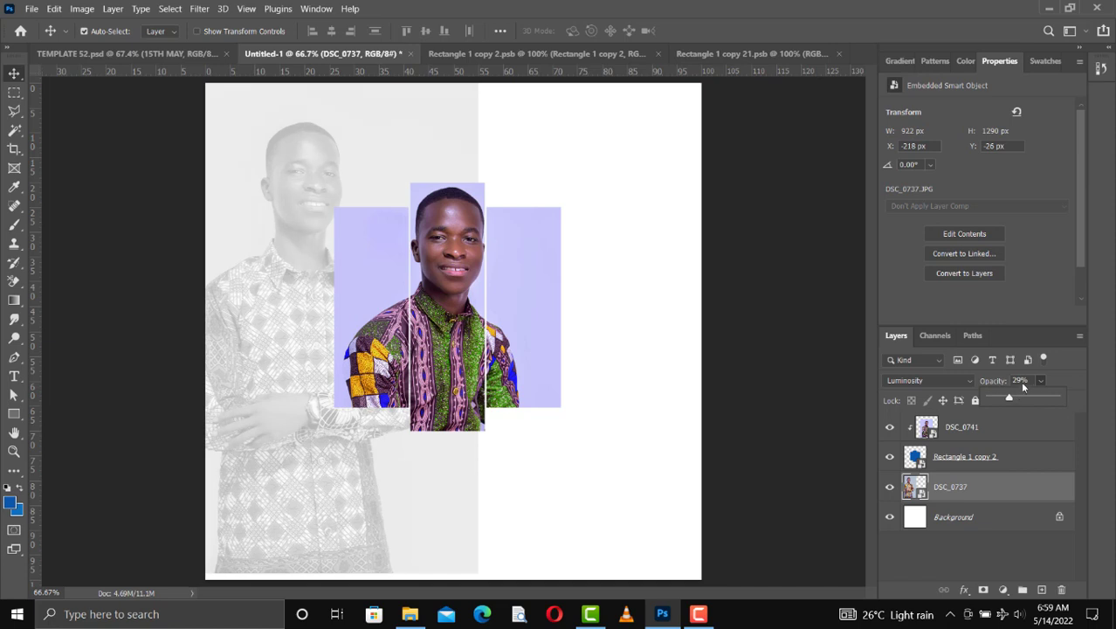
left_click(1019, 381)
type("3")
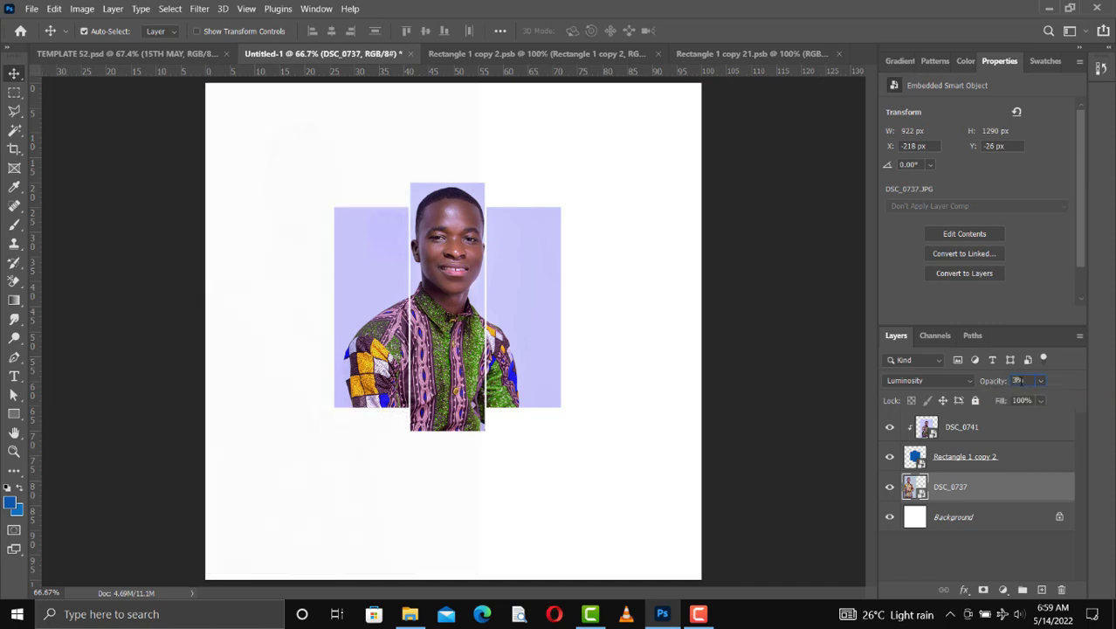
type("0")
key("Return")
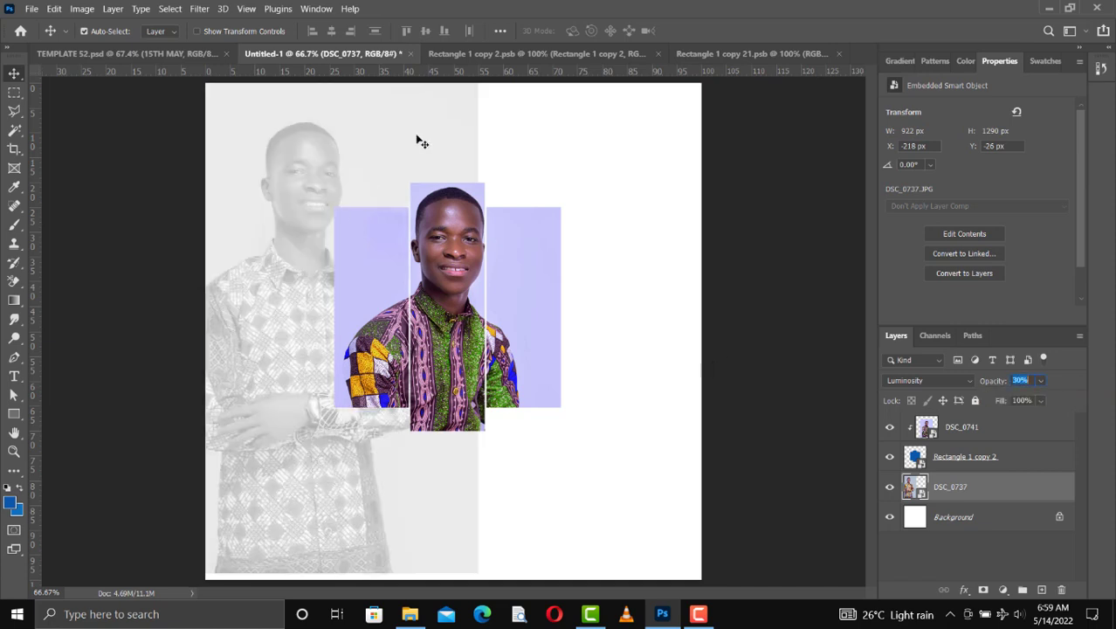
Convert the DSC_0737 smart object to a regular layer, retaining its transforms, and remove its background
left_click(987, 273)
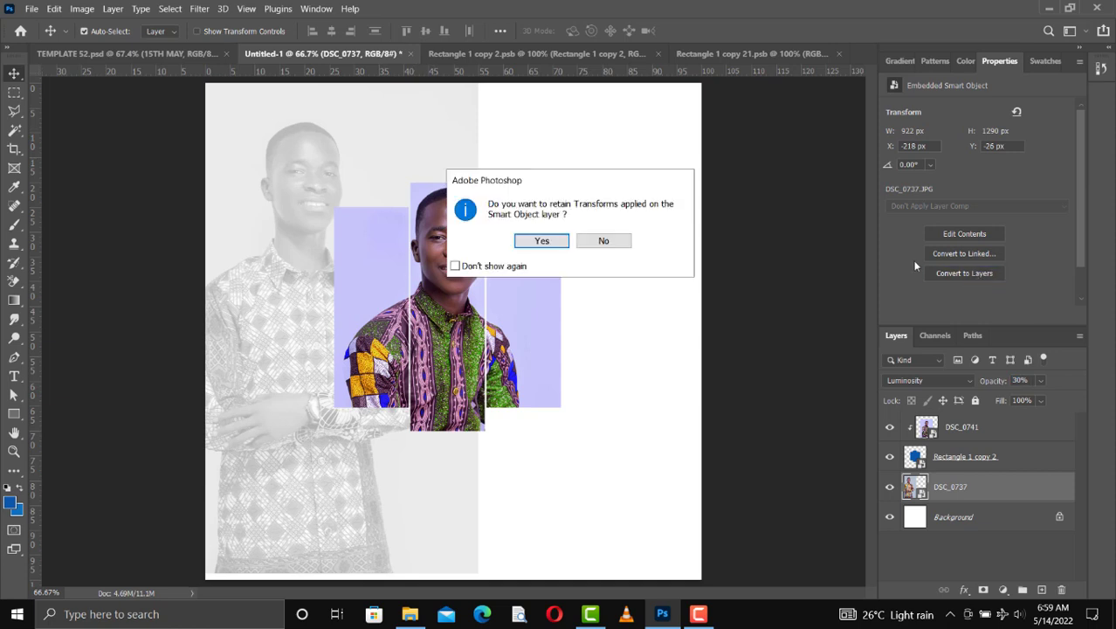
left_click(547, 247)
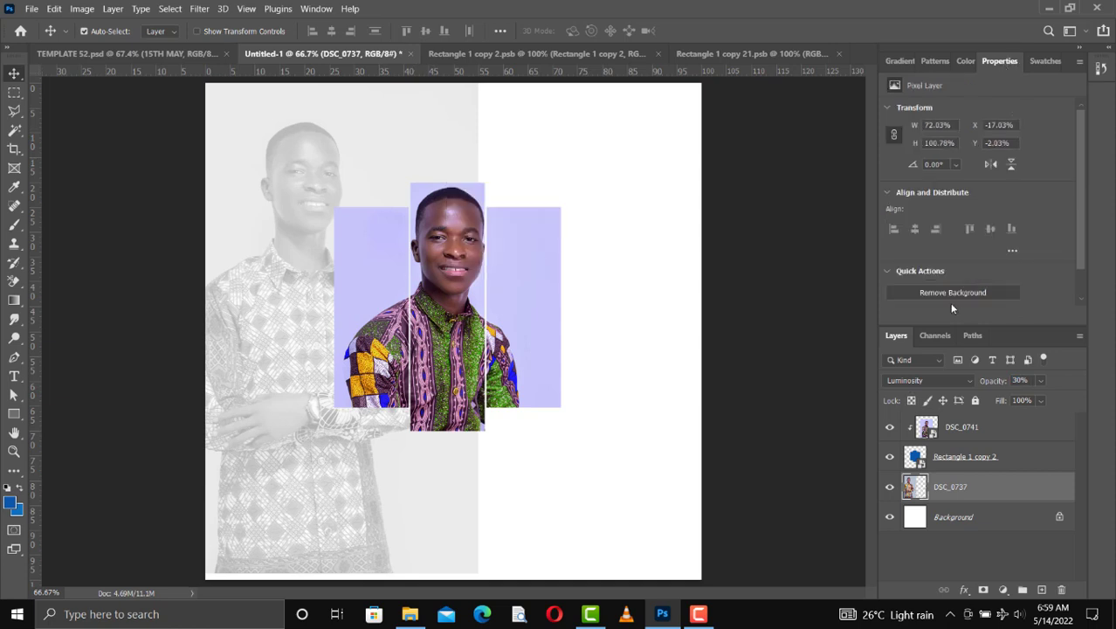
left_click(961, 292)
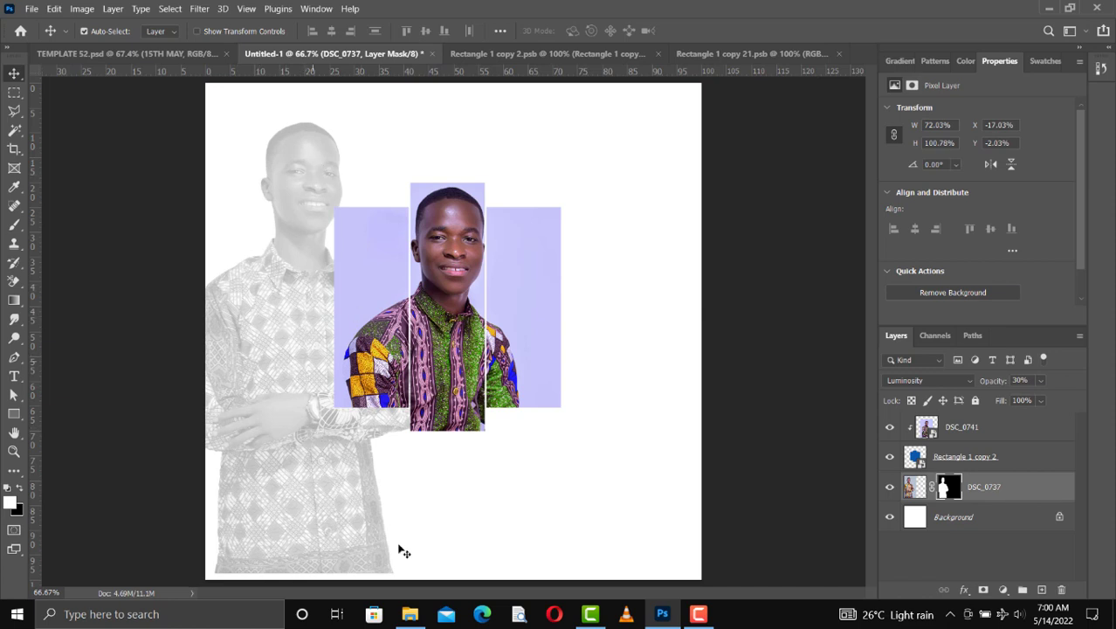
Scale the DSC_0737 cutout to about 146% and position it along the canvas's left side with the whole head showing
key("ctrl+t")
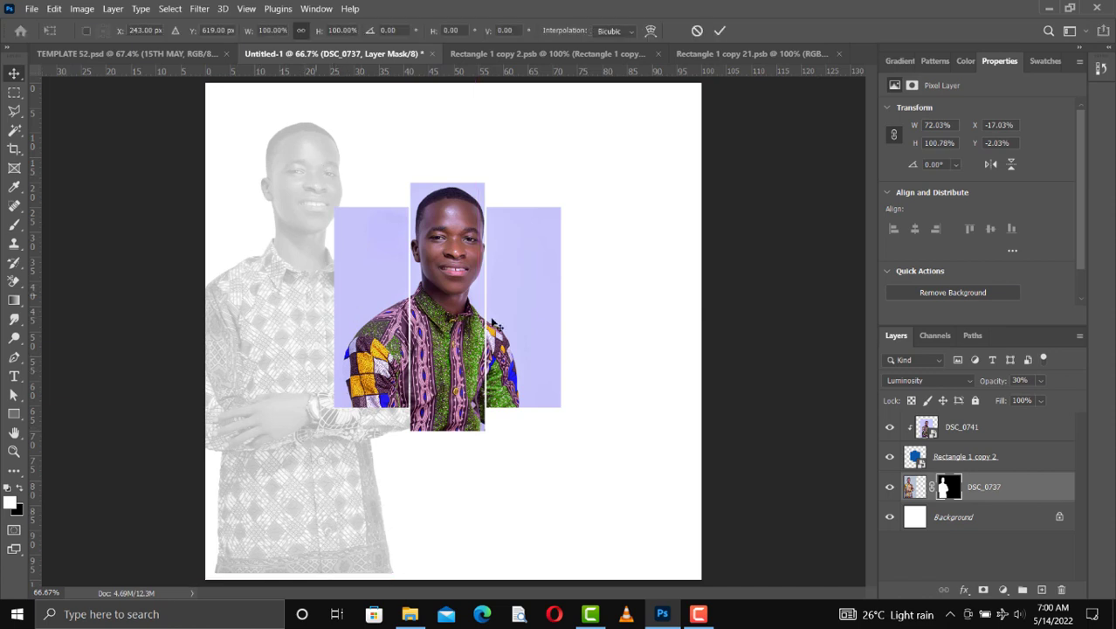
left_click_drag(478, 323, 665, 384)
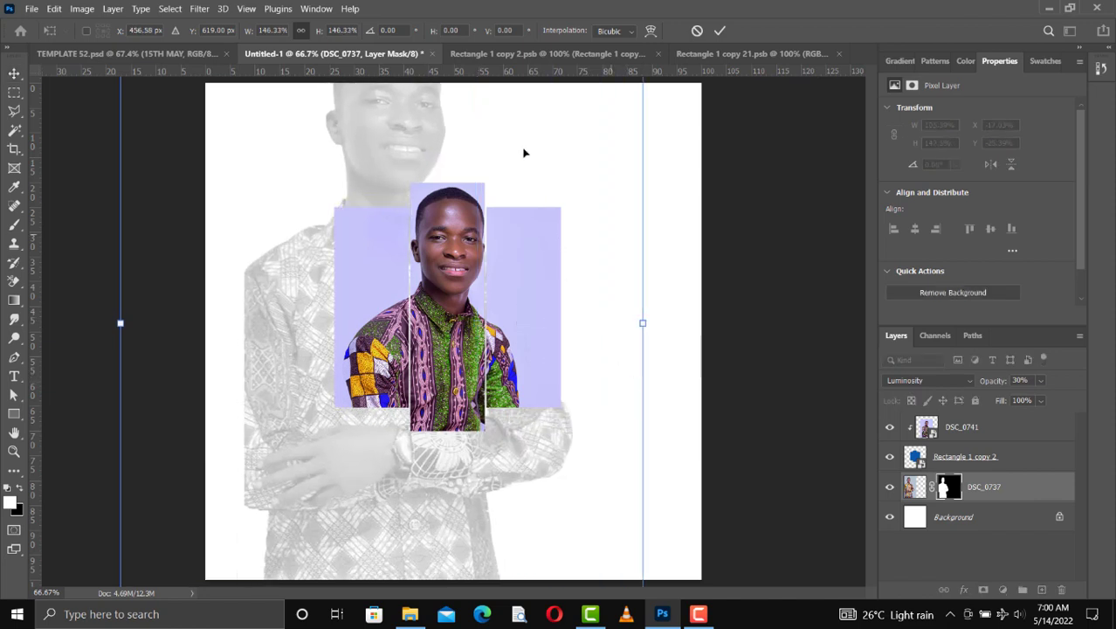
left_click_drag(422, 248, 462, 243)
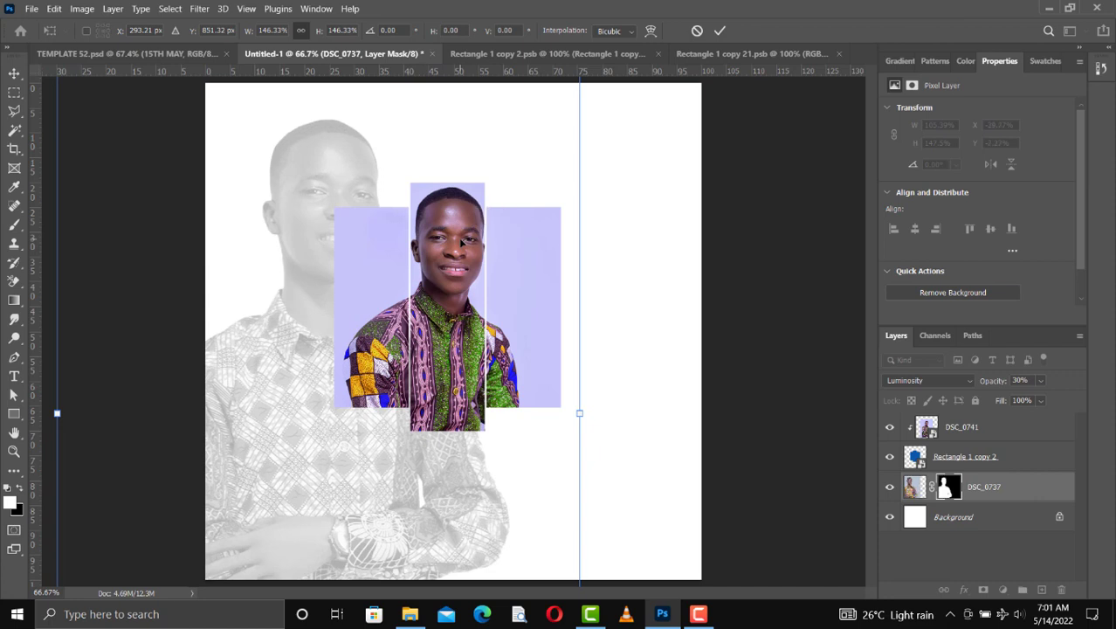
left_click_drag(388, 246, 357, 244)
key("Return")
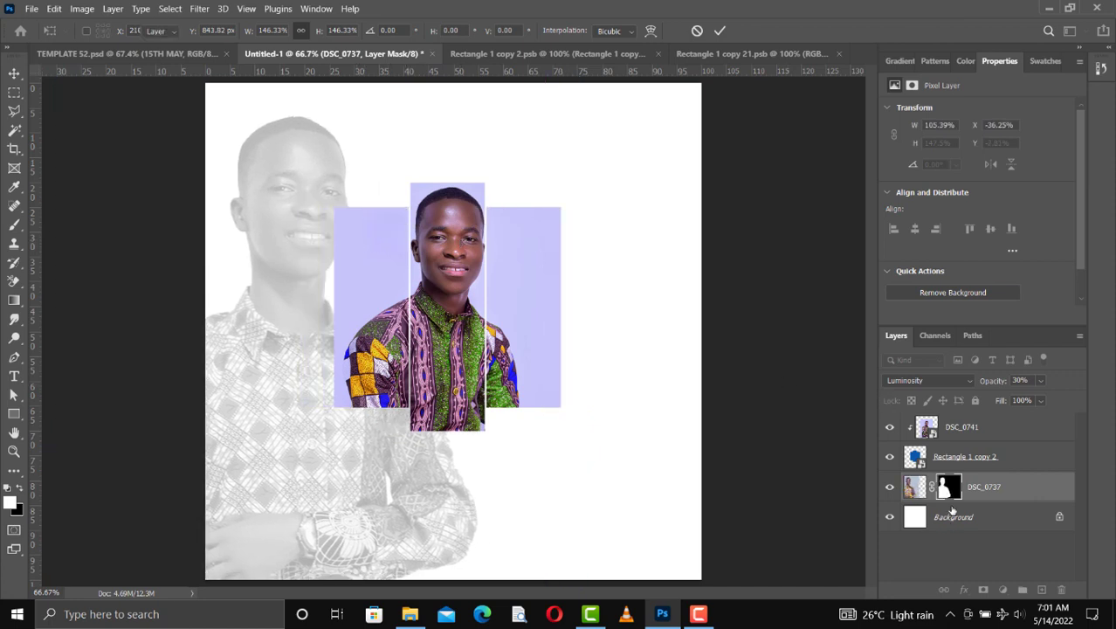
Paint black on the DSC_0737 layer mask with a large soft brush to fade out the body below the collar
left_click(948, 493)
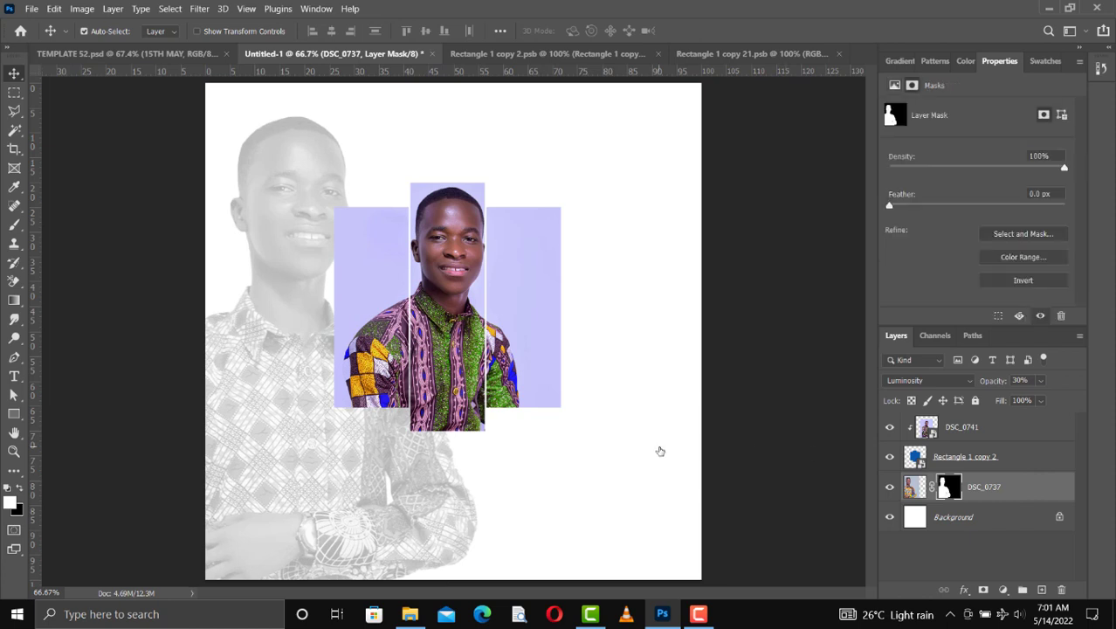
key("b")
mouse_move(463, 497)
left_mouse_down()
mouse_move(390, 521)
mouse_move(437, 520)
mouse_move(371, 532)
mouse_move(405, 533)
left_mouse_up()
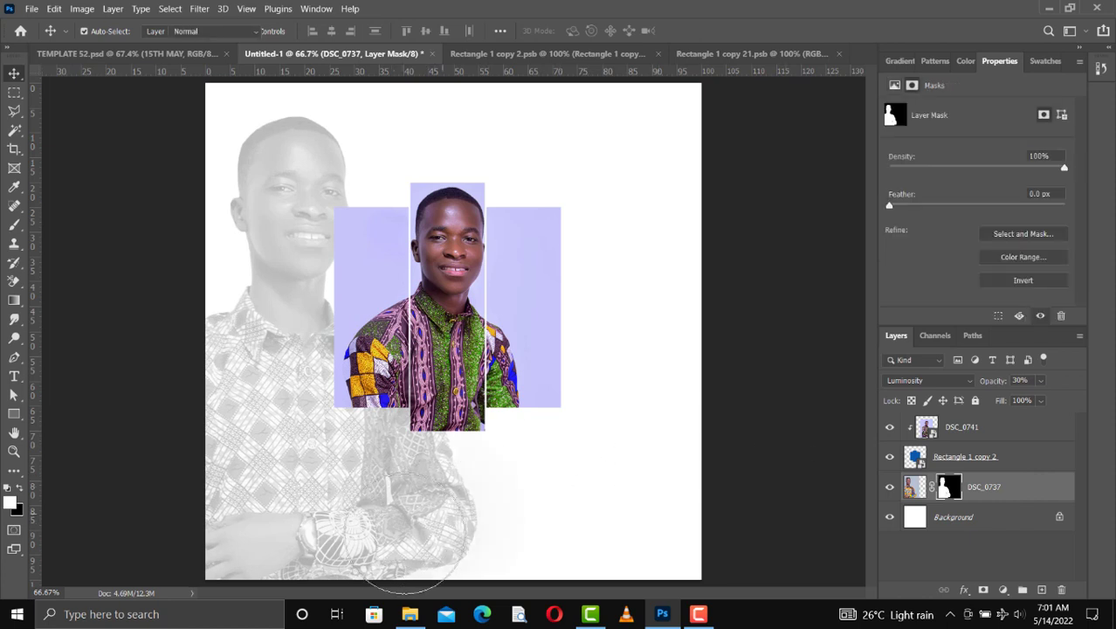
left_click(20, 490)
left_click_drag(286, 594, 323, 505)
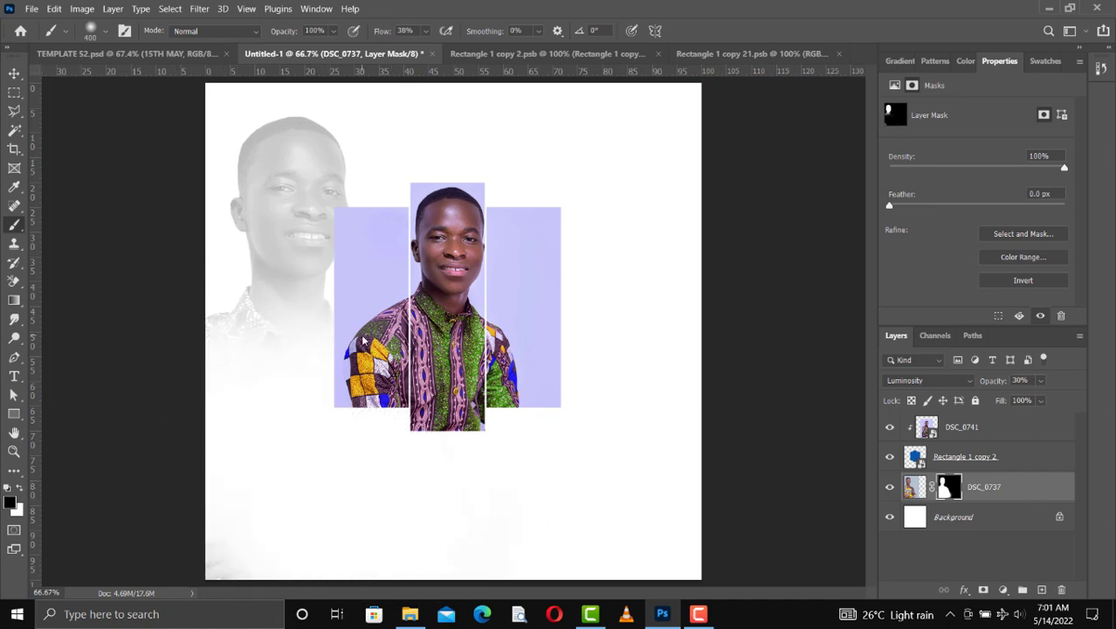
Move the faded DSC_0737 portrait slightly down and set its layer opacity to 20%
key("v")
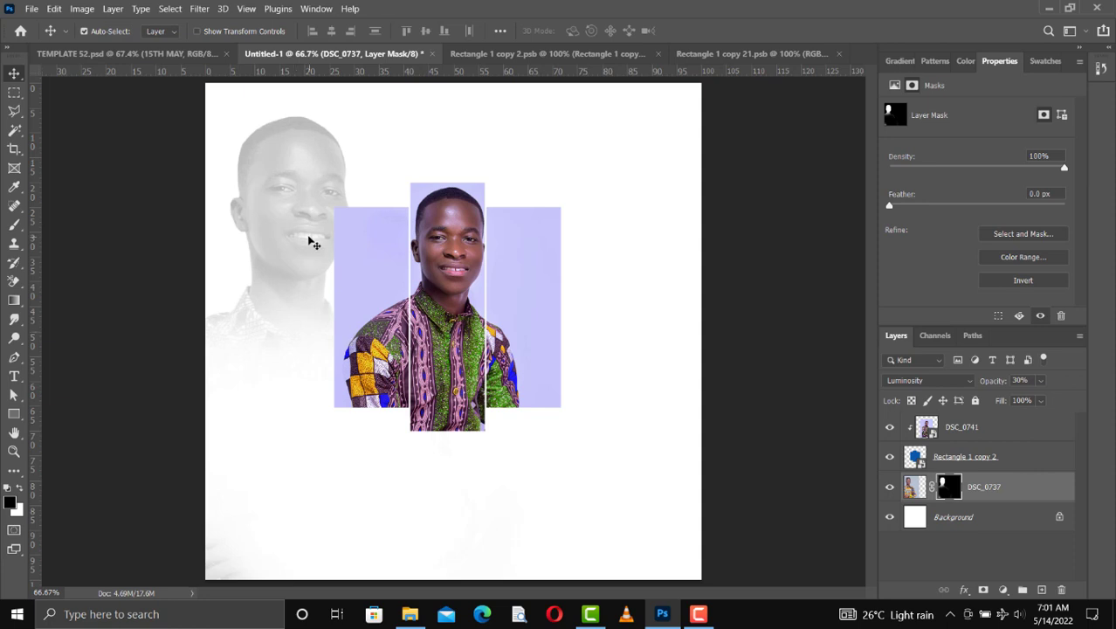
left_click_drag(308, 262, 309, 283)
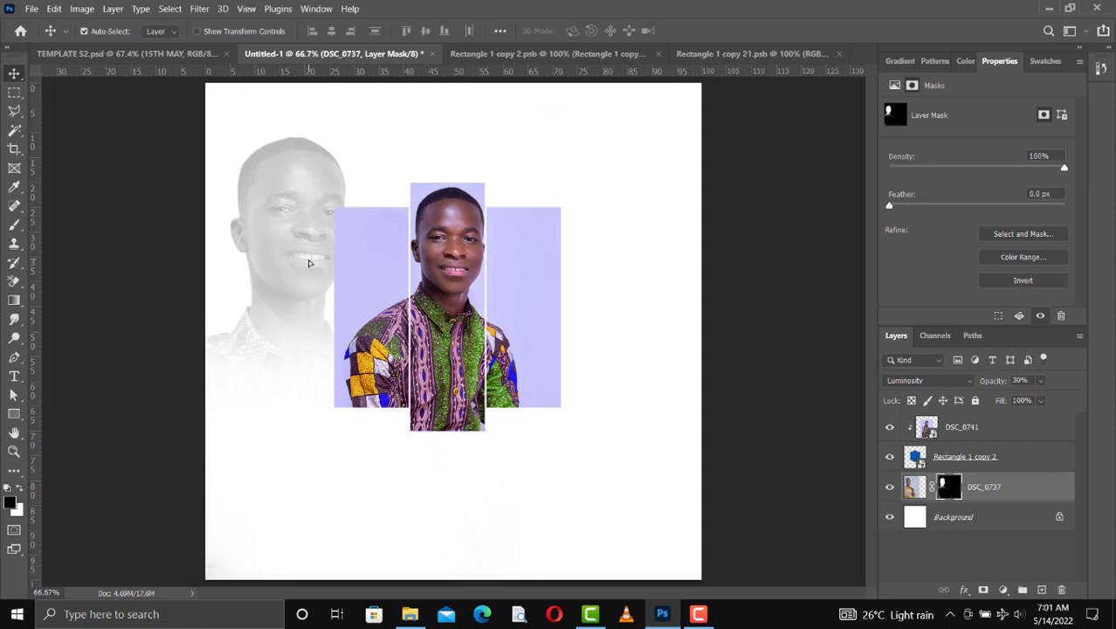
left_click(1001, 380)
type("20")
key("Return")
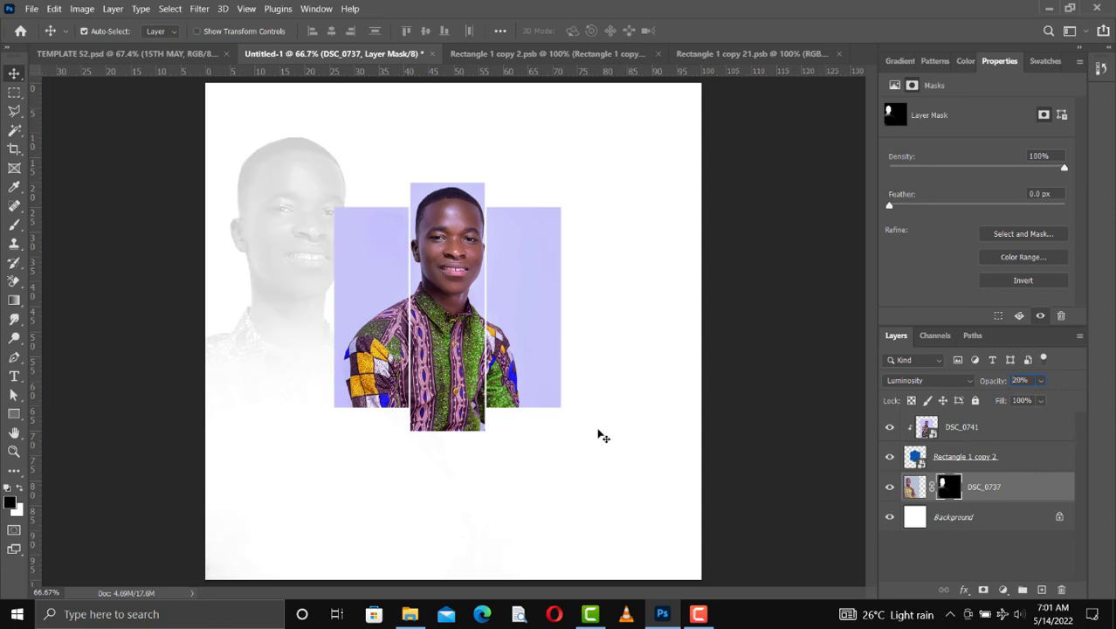
Move the faded DSC_0737 portrait slightly right and down
left_click(603, 437)
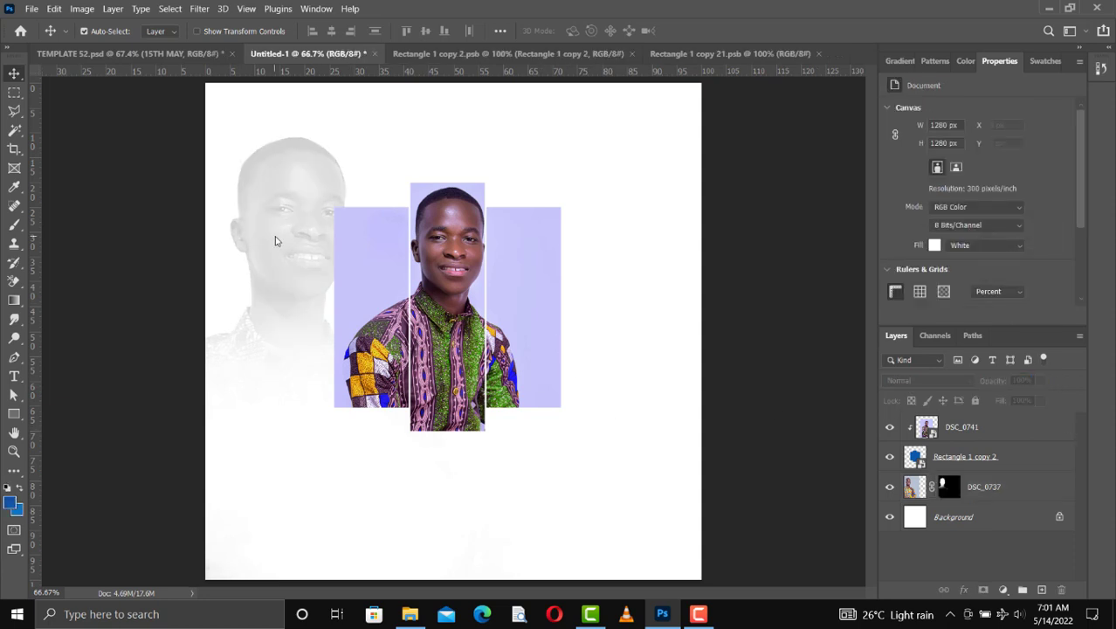
left_click_drag(300, 246, 302, 250)
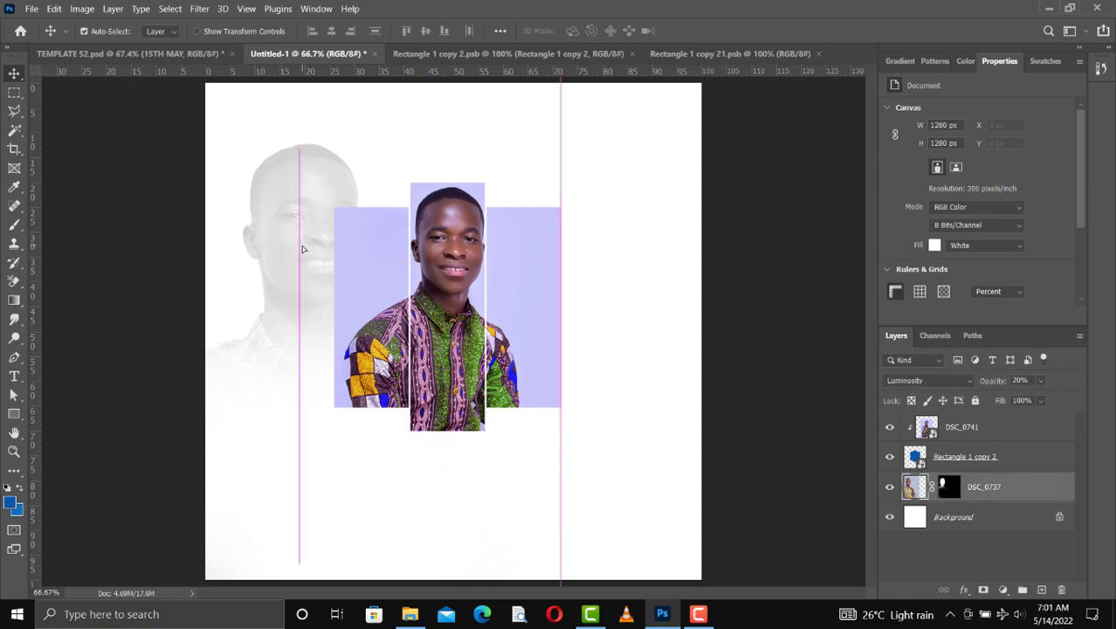
Place the DSC_0747 photo from the oman folder, enlarge it to 1317 × 1845 px and position it at X 369, Y -30 px
left_click(412, 614)
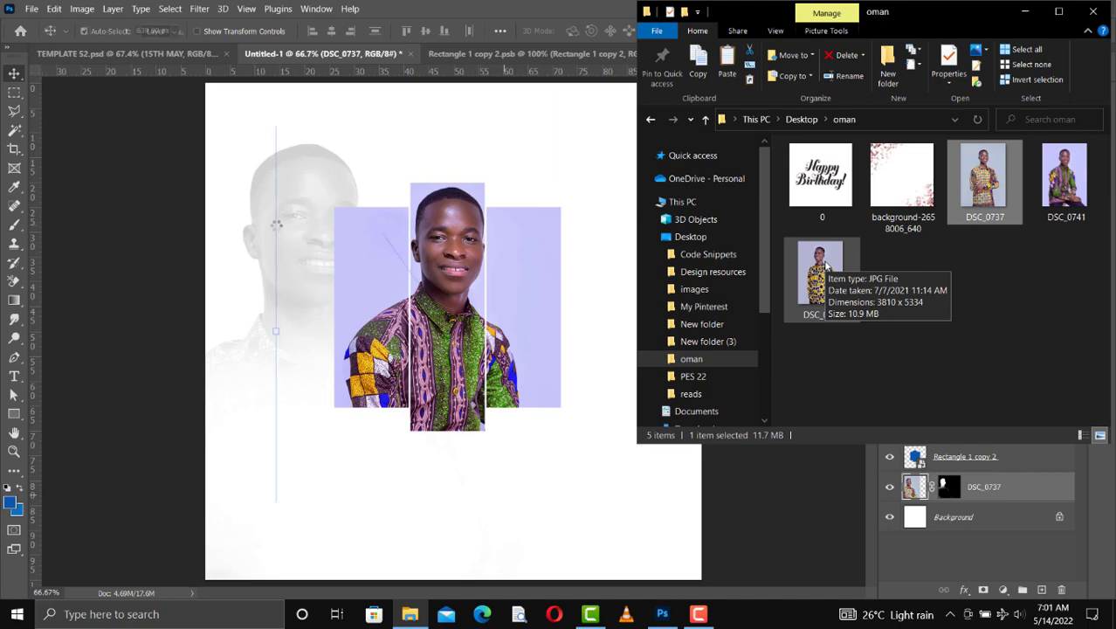
left_click_drag(825, 265, 327, 230)
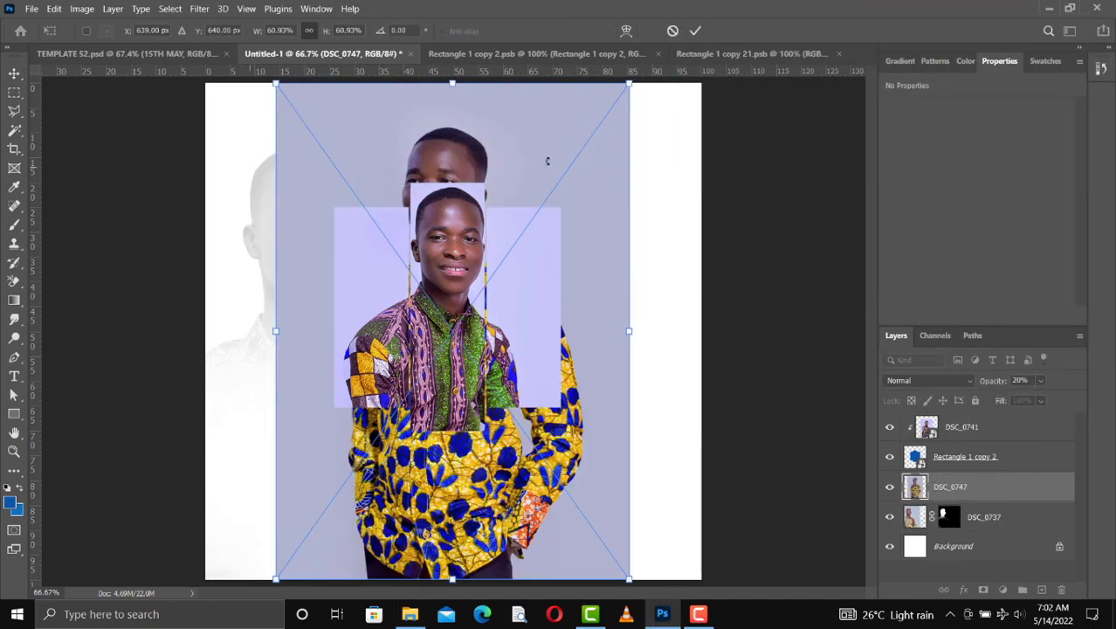
left_click_drag(627, 167, 767, 179)
left_click_drag(453, 356, 299, 413)
left_click_drag(599, 199, 633, 262)
key("Return")
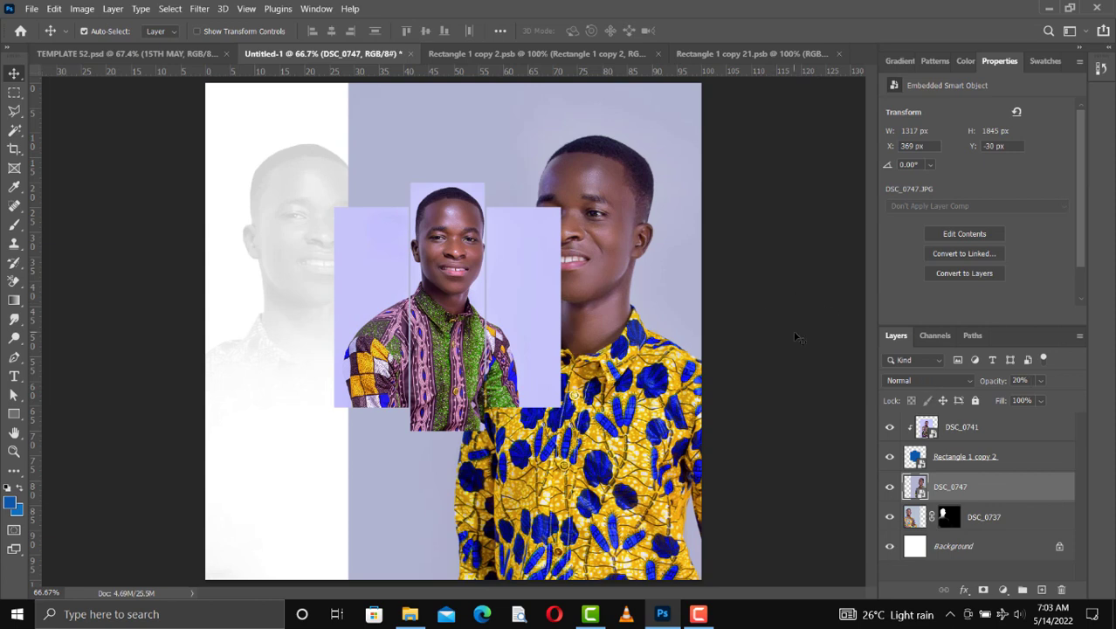
Set the DSC_0747 layer's blend mode to Luminosity
left_click(929, 383)
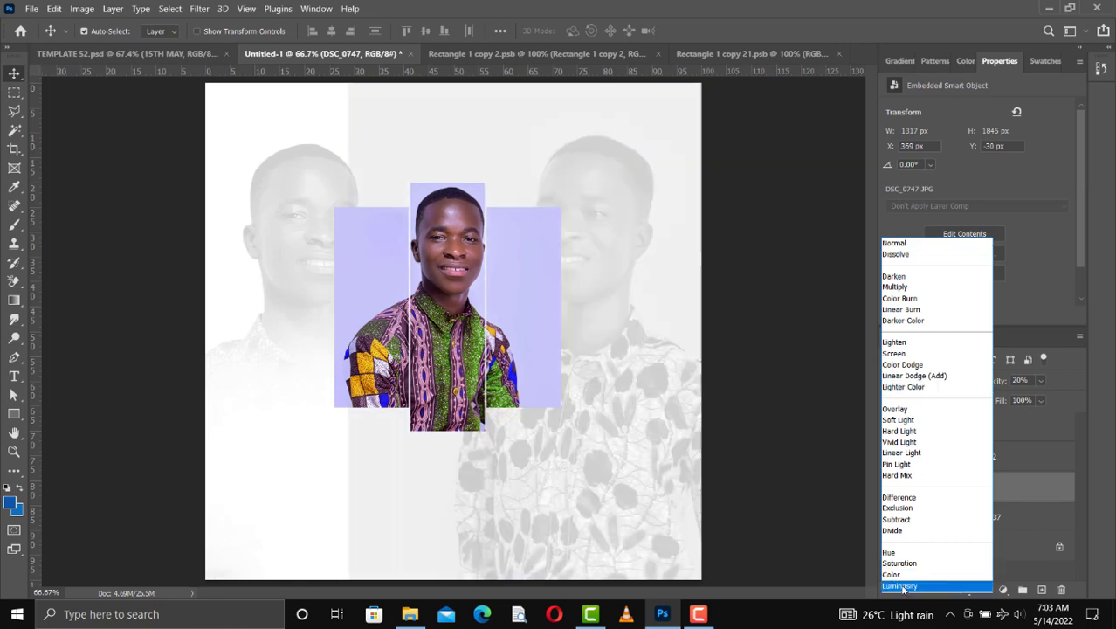
left_click(903, 585)
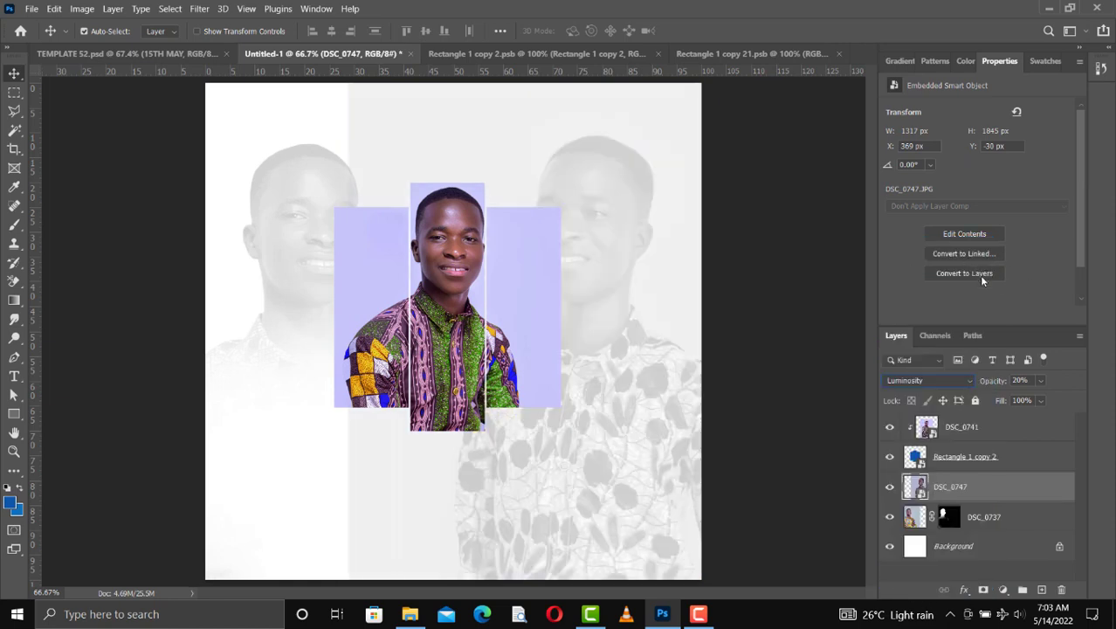
Convert the DSC_0747 smart object to a regular layer, retaining its transforms, and remove its background
left_click(978, 274)
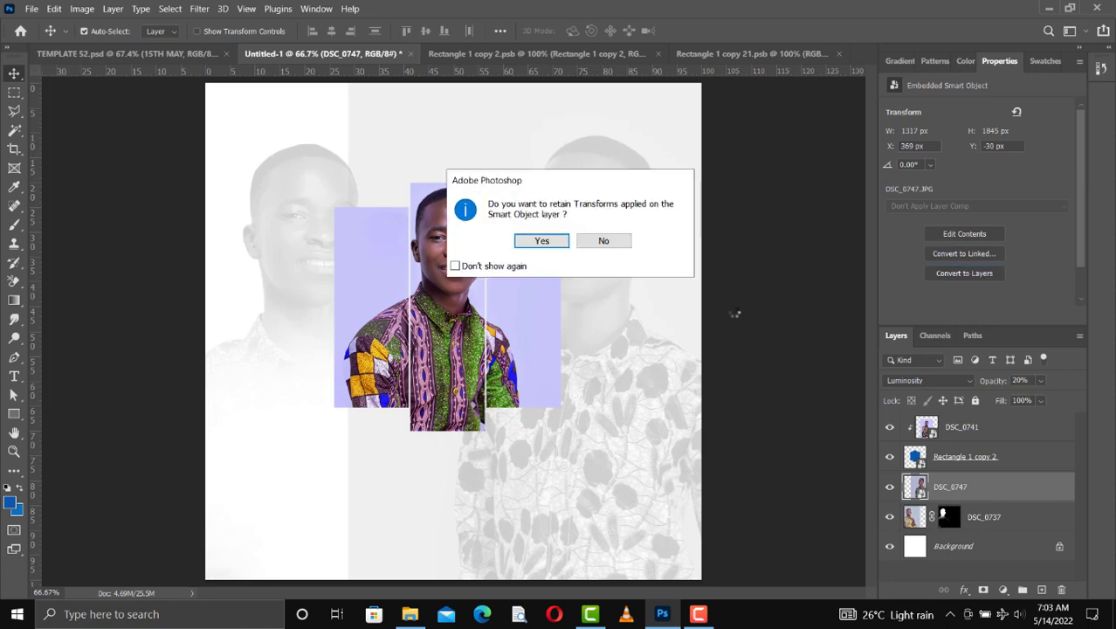
key("Return")
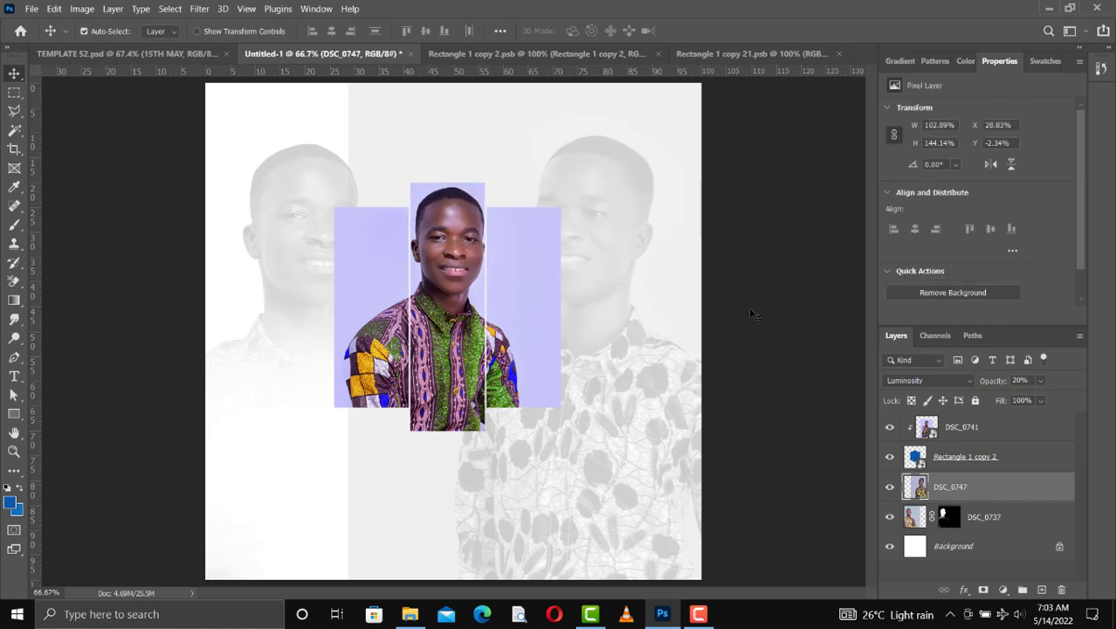
left_click(944, 294)
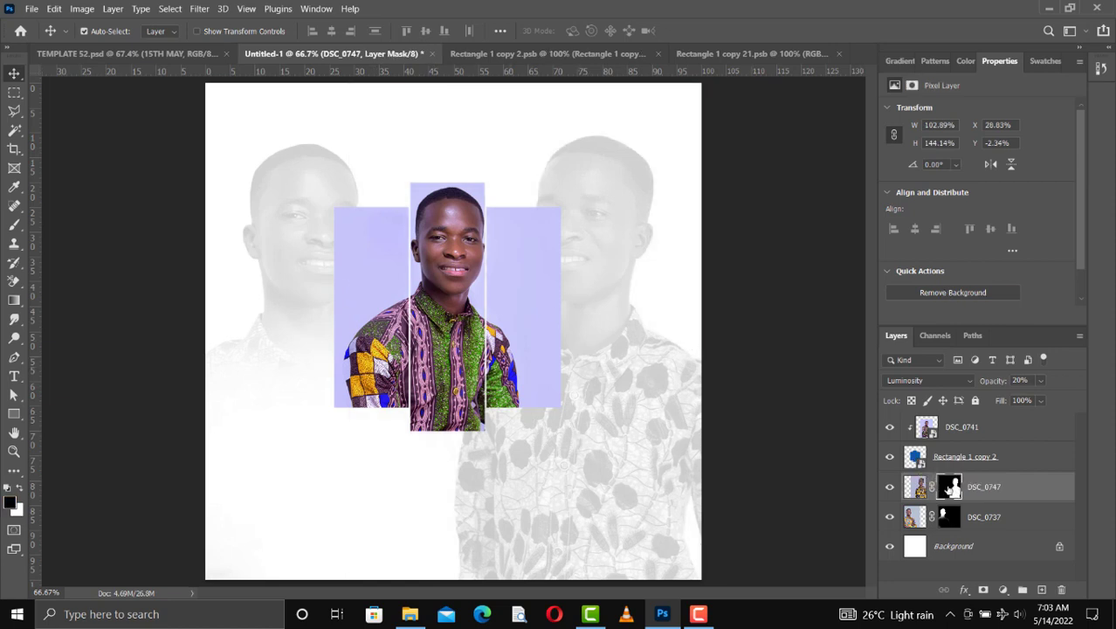
Paint black on the DSC_0747 layer mask with a large soft brush to fade out the patterned shirt below the collar
left_click(950, 486)
key("b")
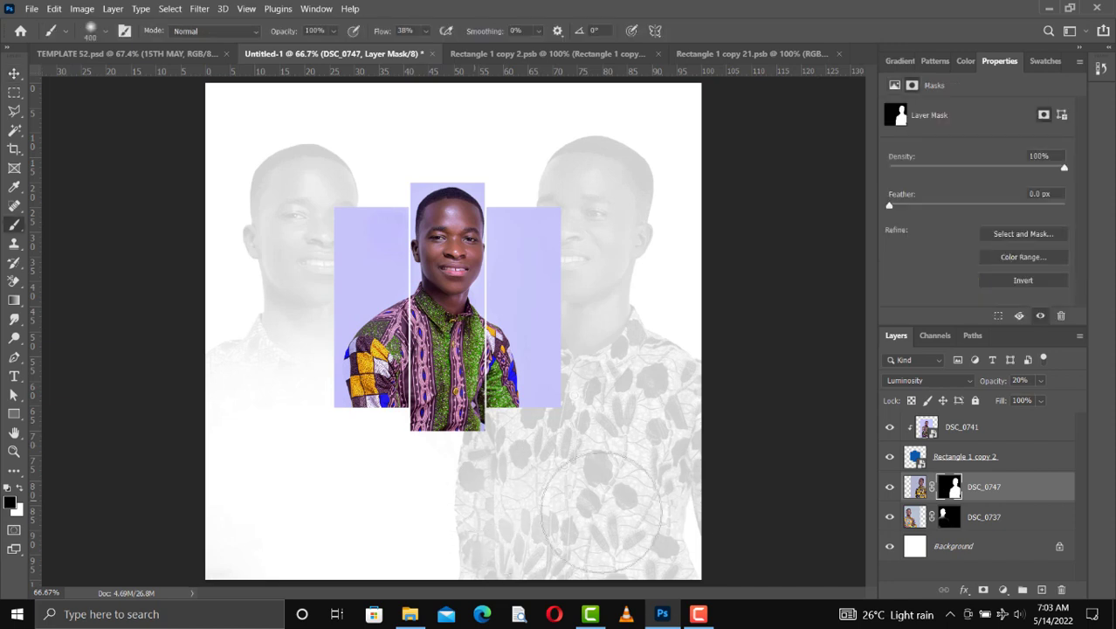
mouse_move(601, 512)
left_mouse_down()
mouse_move(672, 493)
mouse_move(615, 490)
left_mouse_up()
Align the top of the DSC_0747 head with the DSC_0737 head using a horizontal guide, and hide the guides
key("v")
left_click_drag(595, 201, 597, 214)
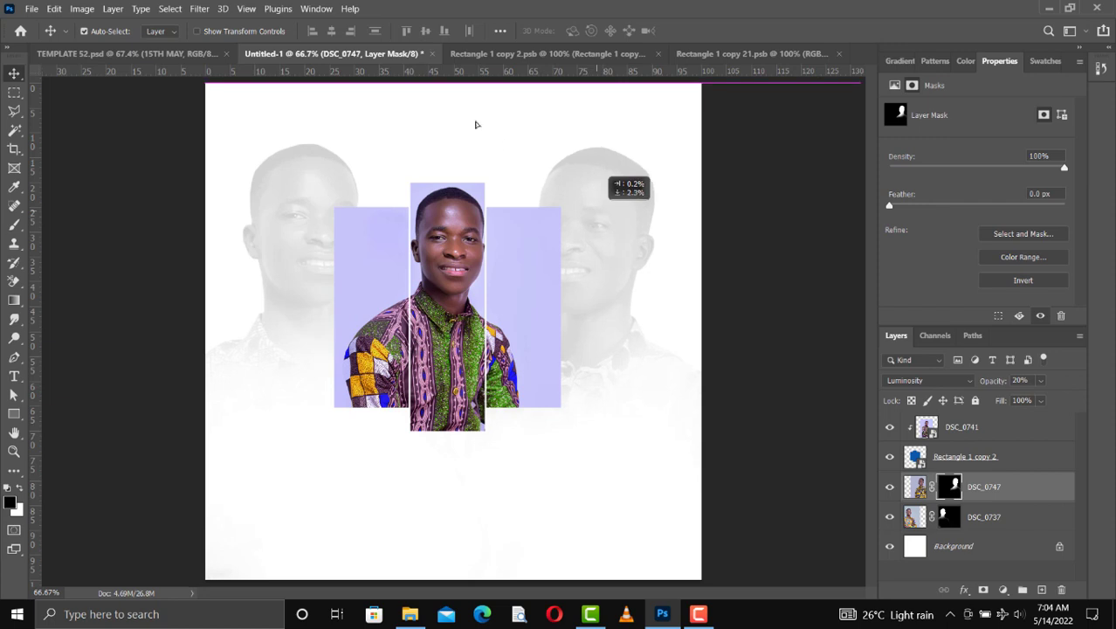
left_click_drag(395, 73, 400, 144)
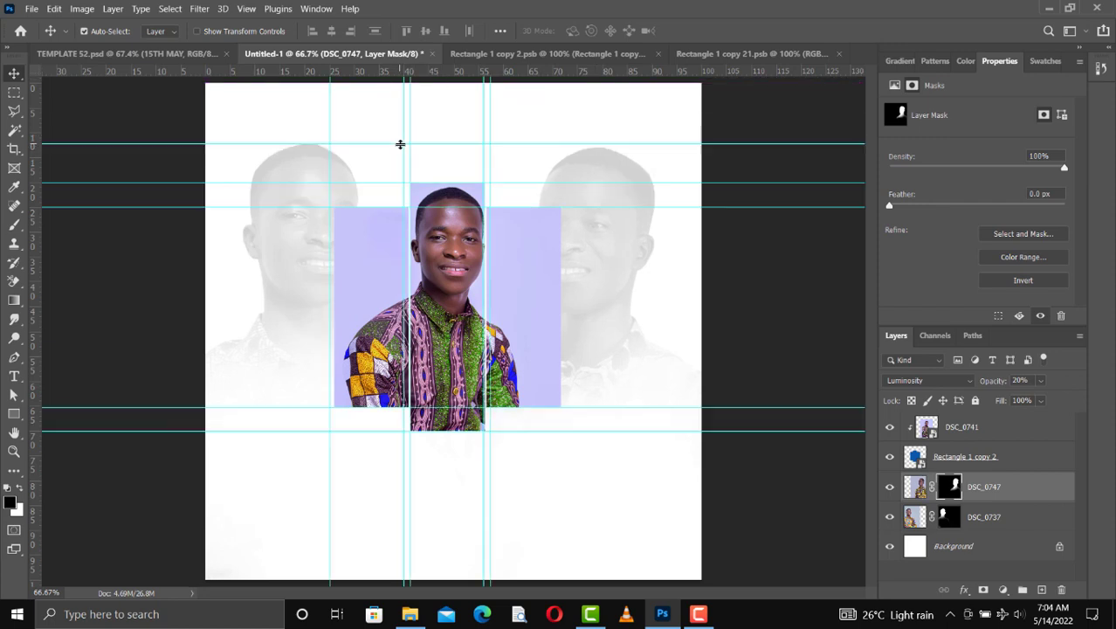
left_click_drag(620, 286, 623, 283)
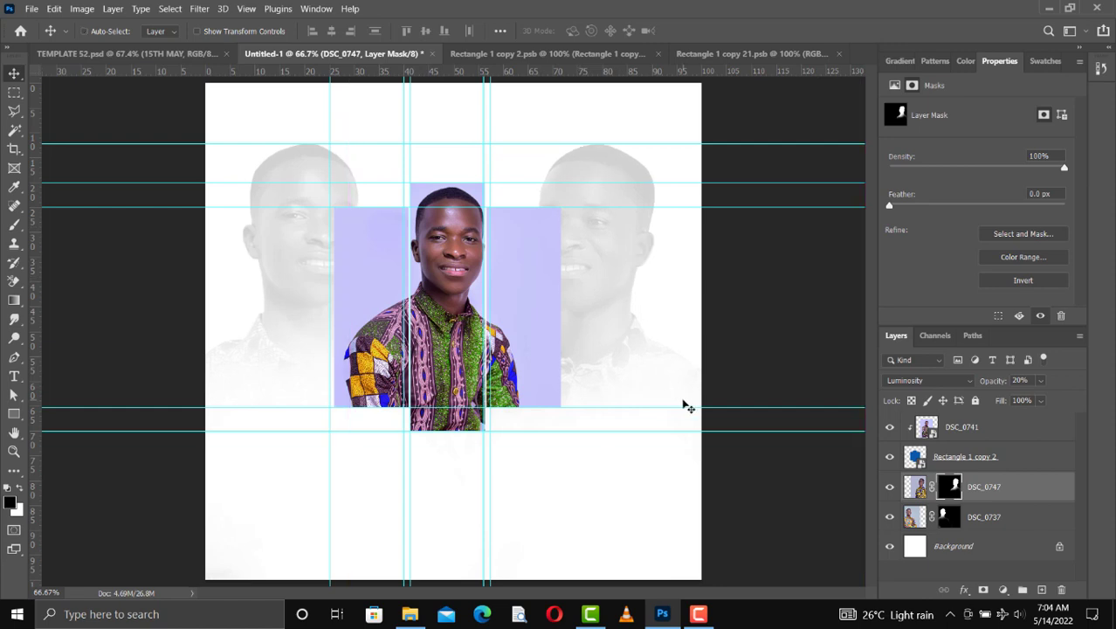
key("ctrl+semicolon")
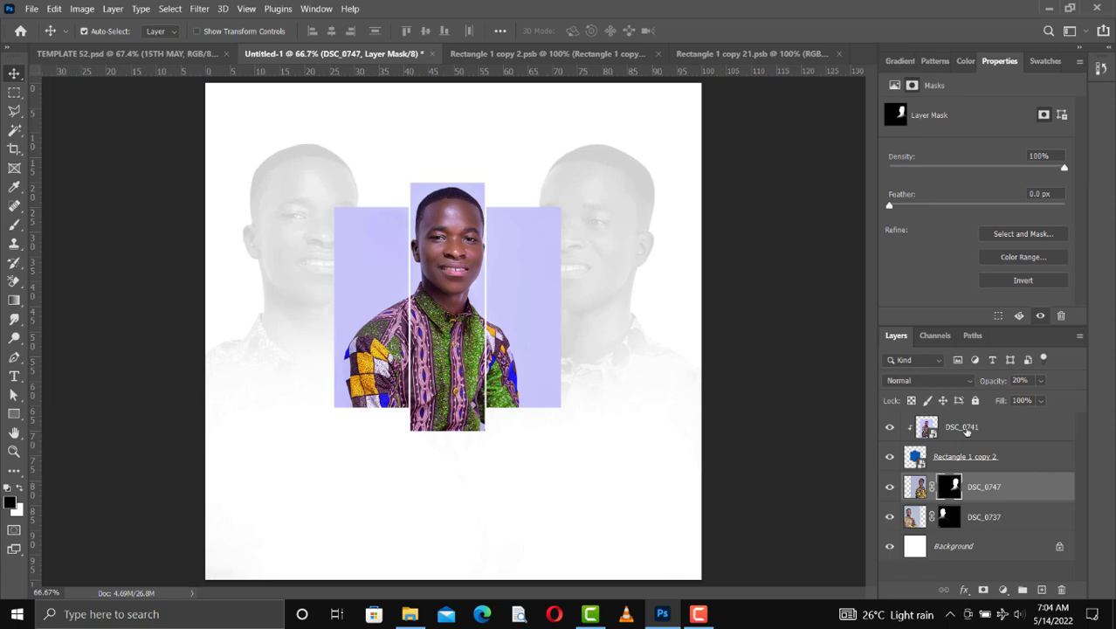
Add a new layer above DSC_0741 and select the Foreground to Transparent preset for the Gradient tool
left_click(967, 428)
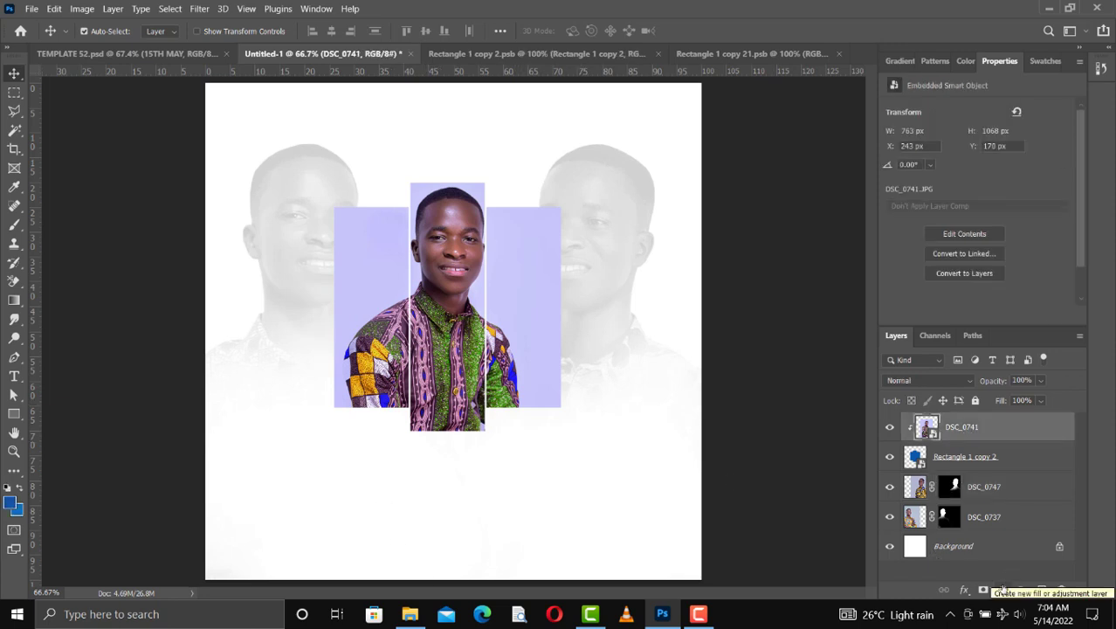
left_click(1044, 591)
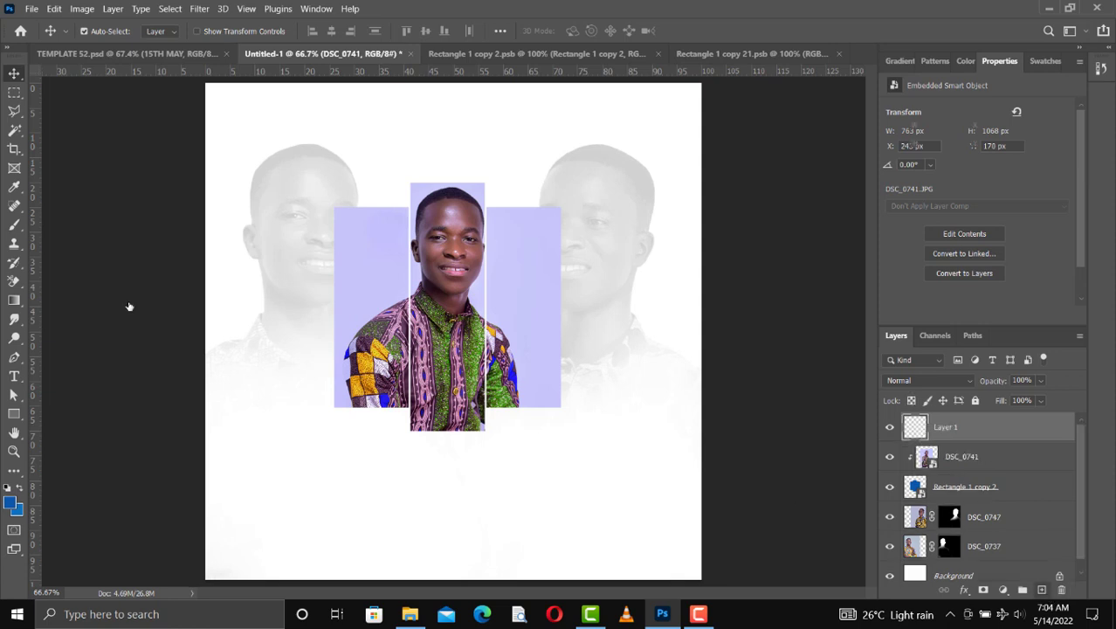
right_click(13, 304)
left_click(58, 299)
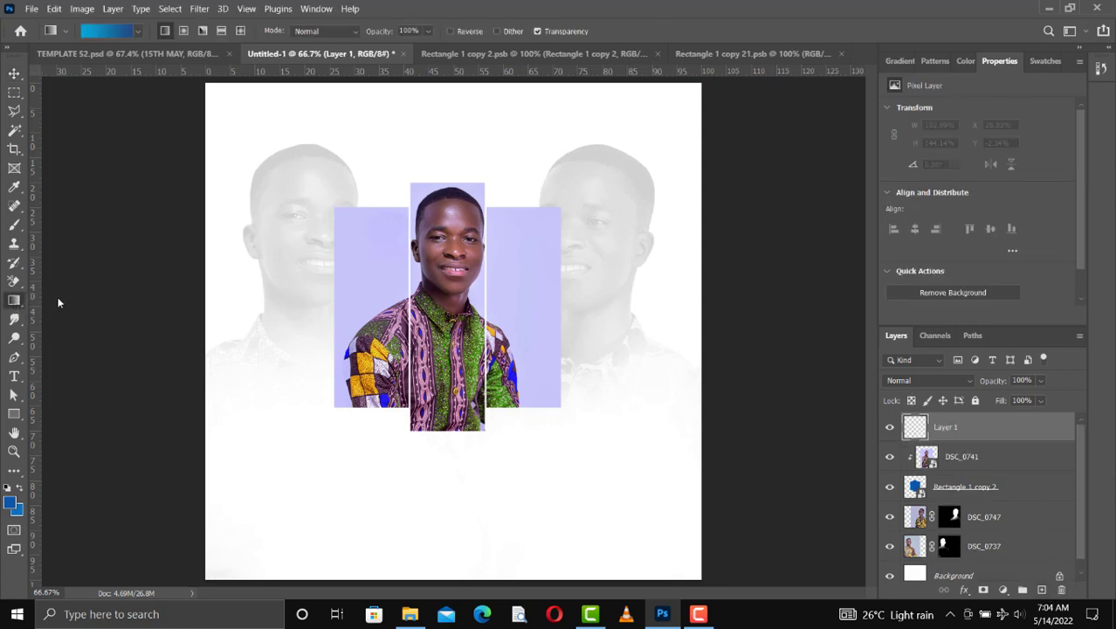
left_click(138, 32)
left_click(31, 60)
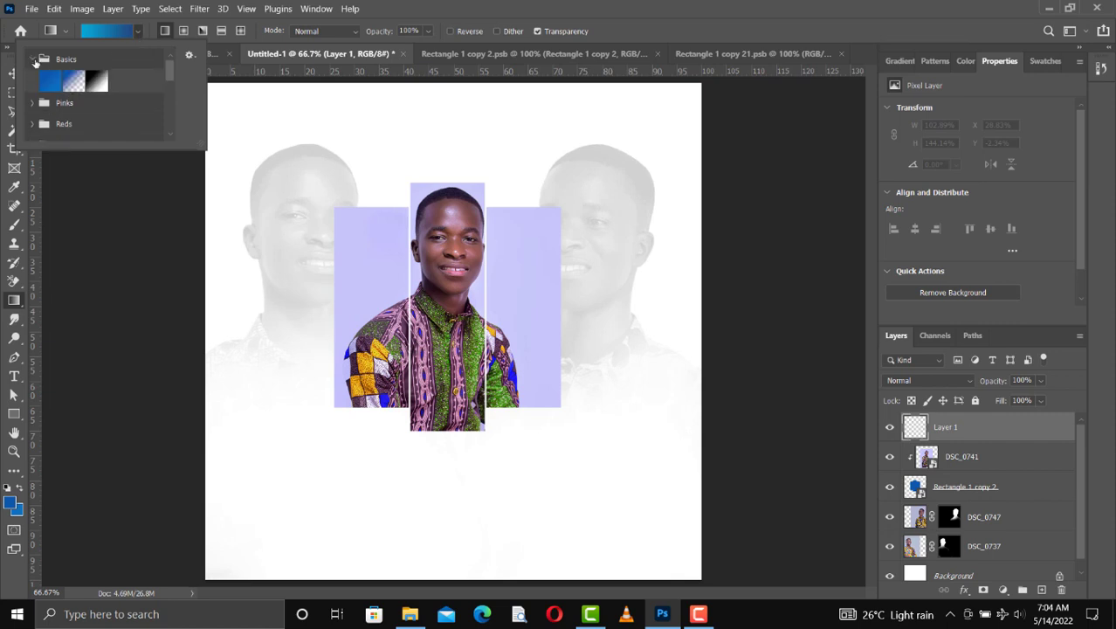
left_click(92, 80)
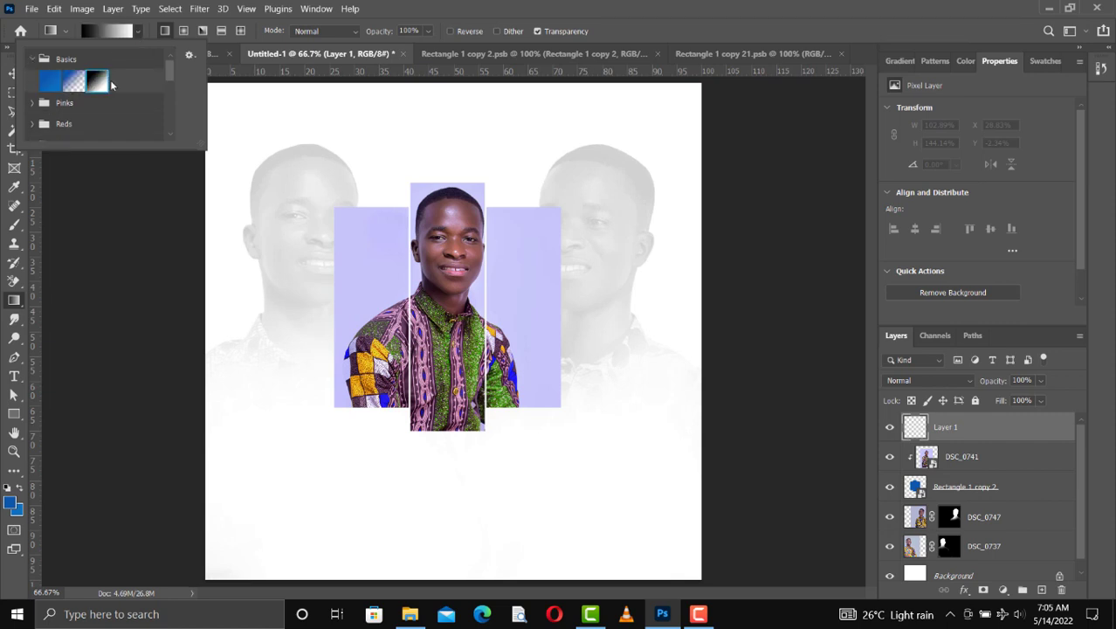
left_click(69, 82)
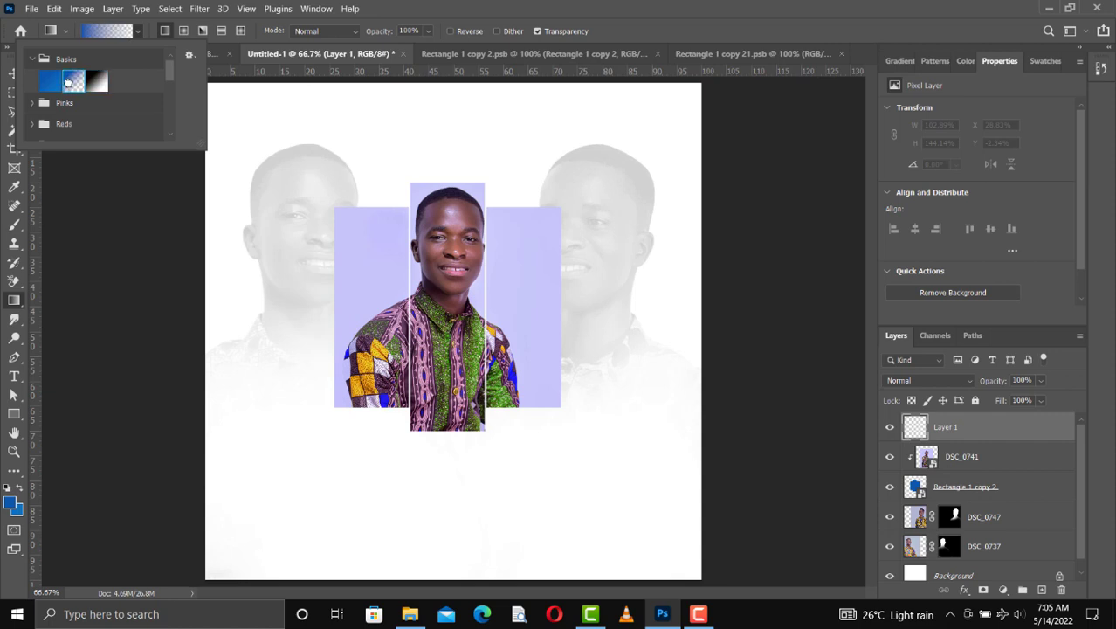
left_click(69, 82)
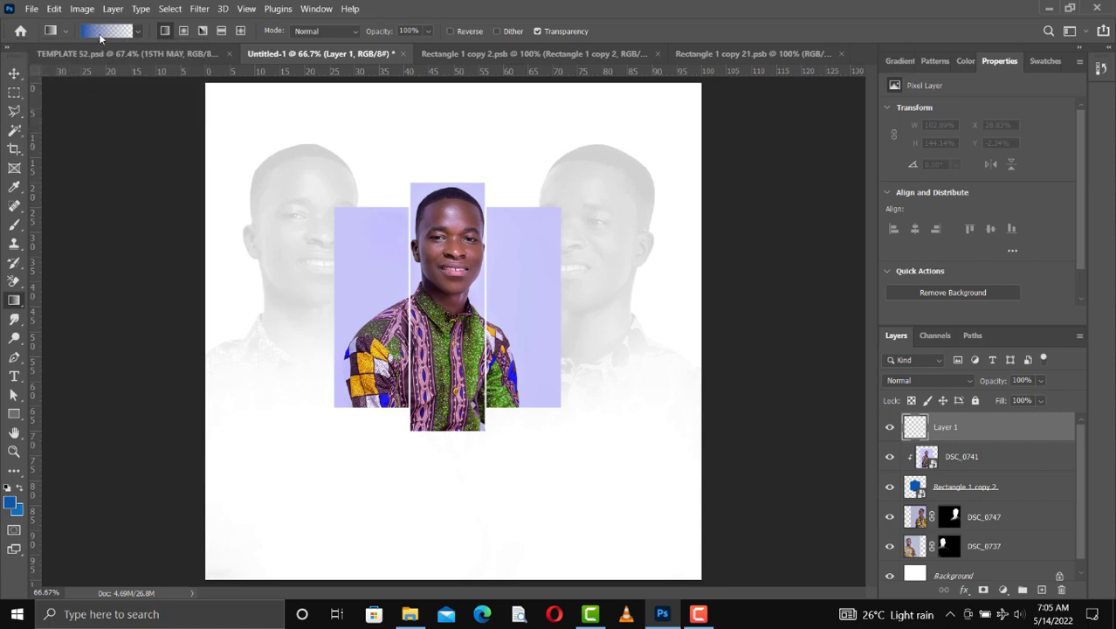
Change the gradient's starting colour stop to near-white fbfbfc
left_click(101, 32)
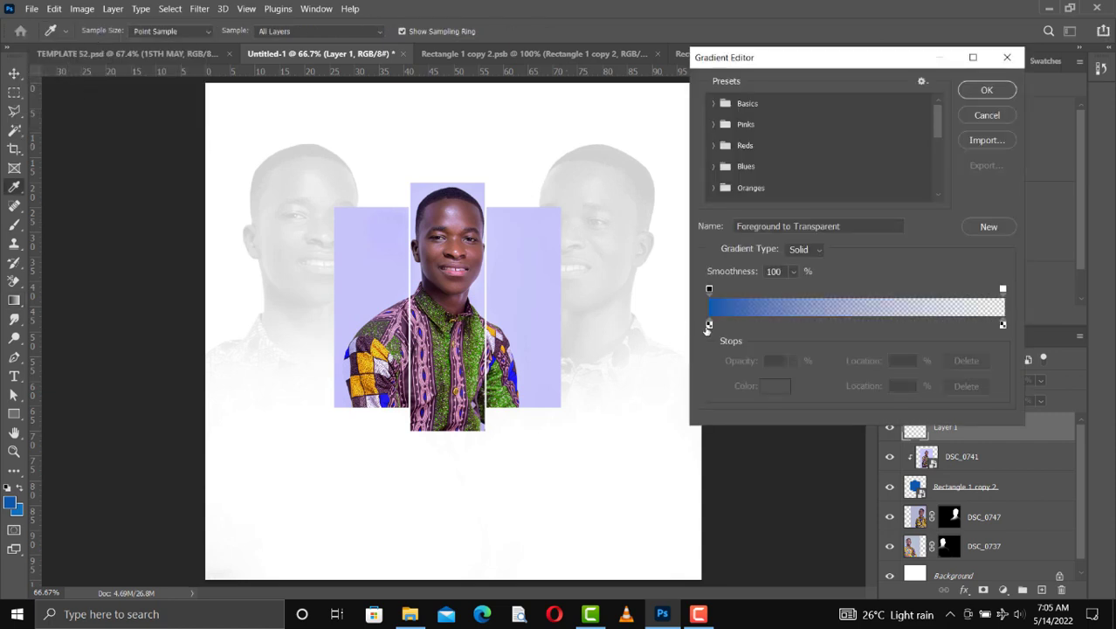
left_click(709, 325)
double_click(709, 325)
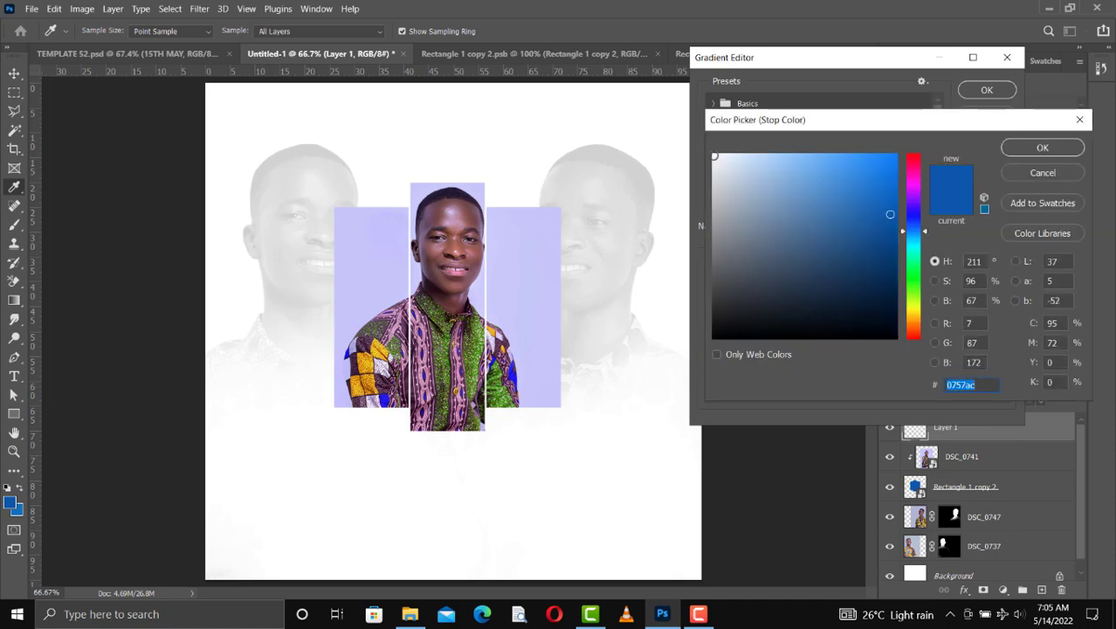
left_click(714, 156)
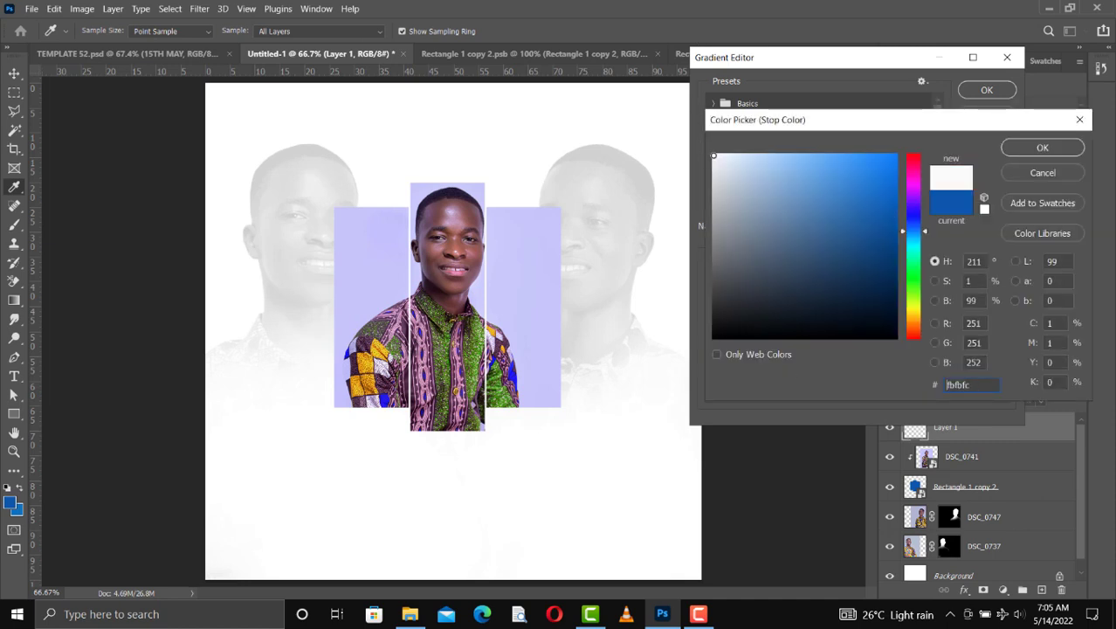
left_click(1050, 150)
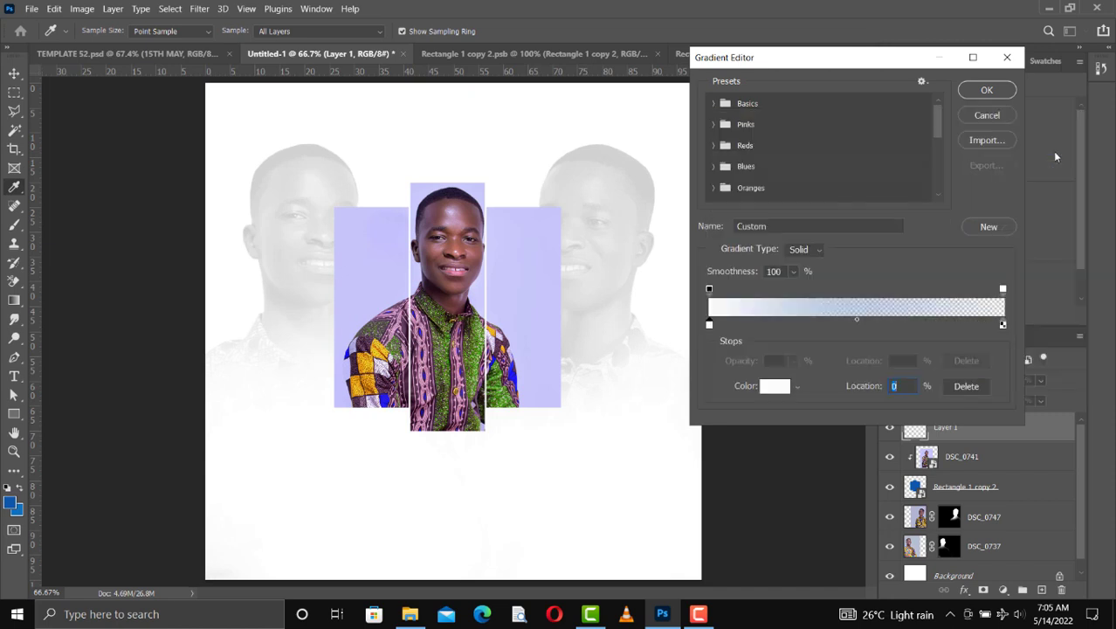
left_click(985, 90)
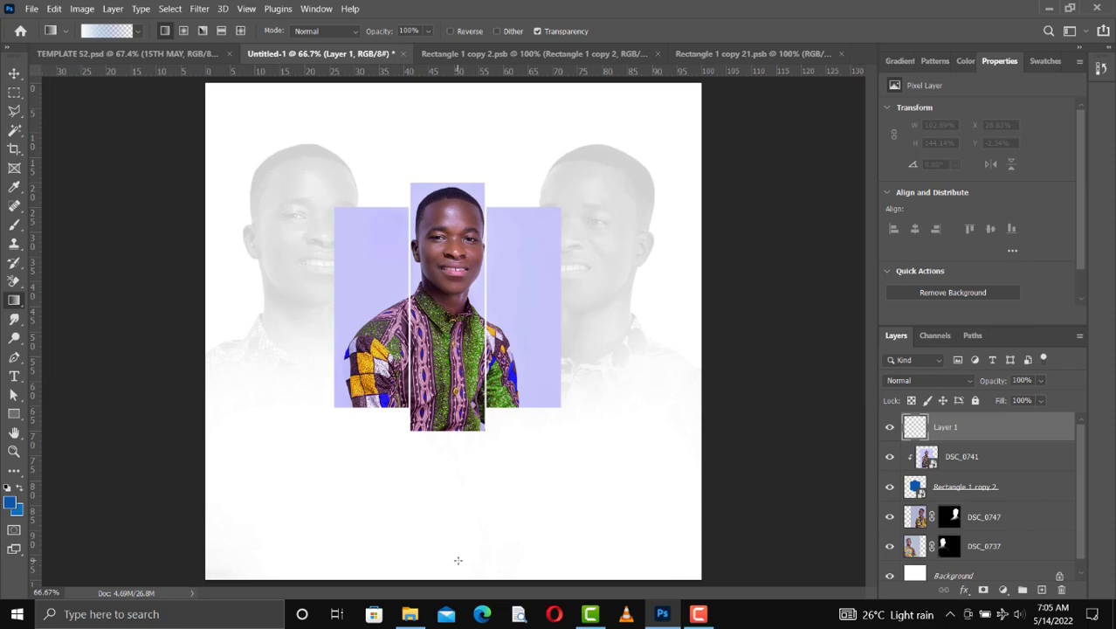
Try the gradient upward from the canvas's lower edge over the central portrait on Layer 1, and undo it
left_click_drag(457, 560, 448, 371)
left_click_drag(448, 313, 447, 284)
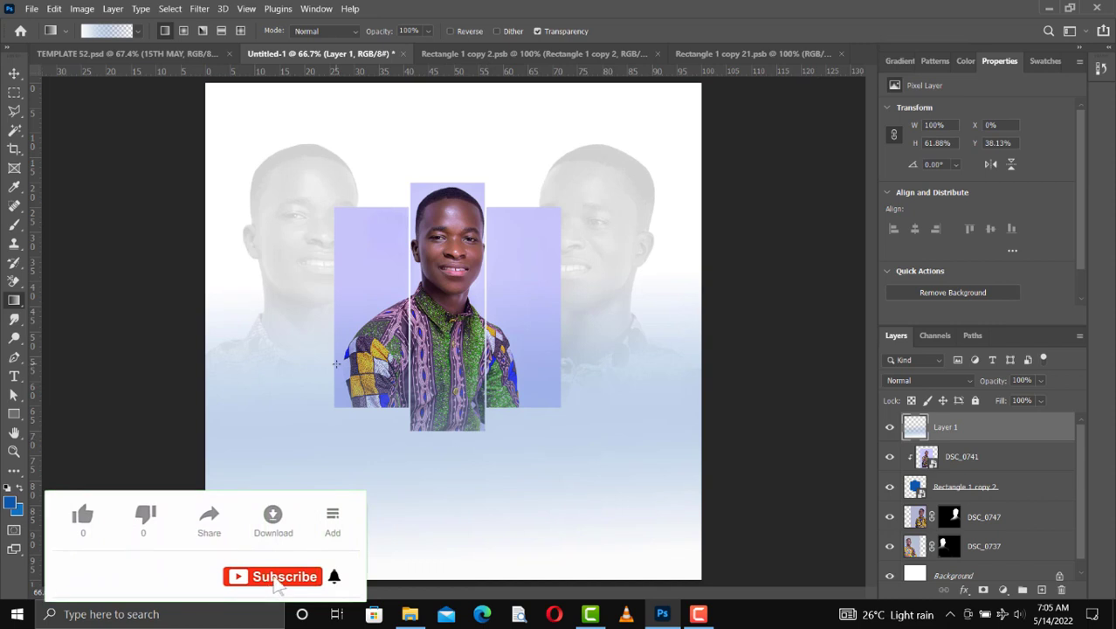
key("ctrl+z")
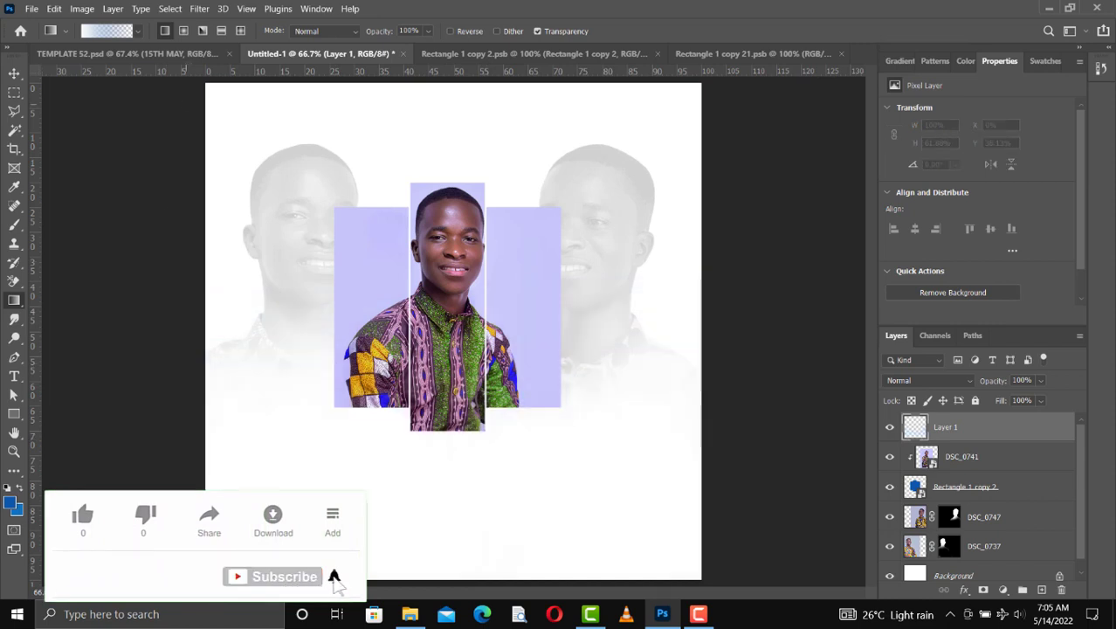
Delete the blue colour stop at location 100% so the gradient keeps only its near-white stop
left_click(112, 34)
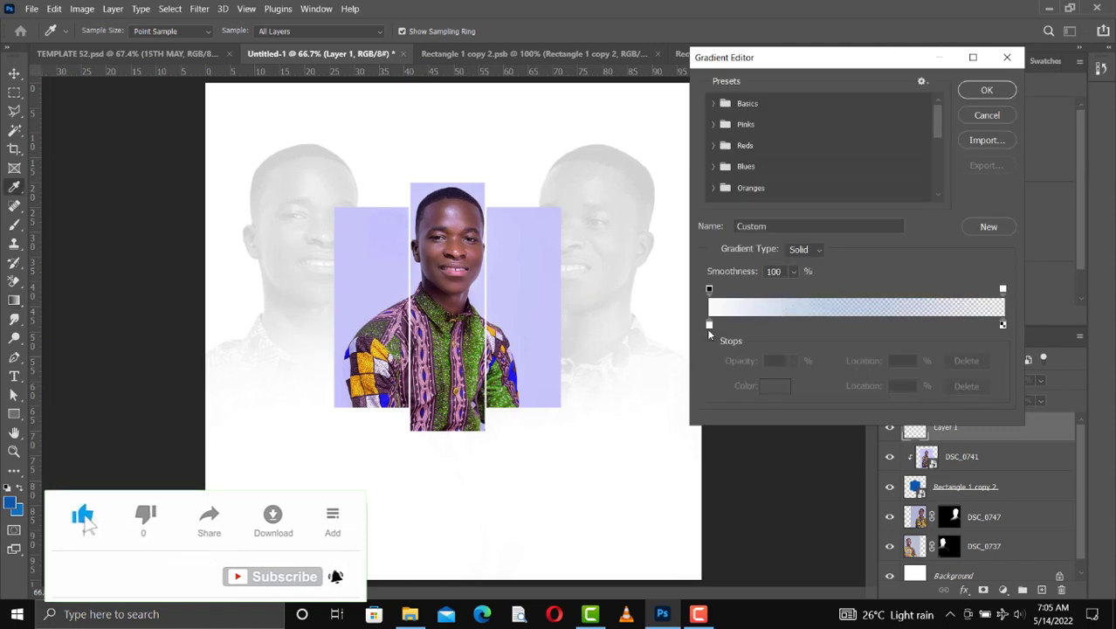
left_click(1003, 325)
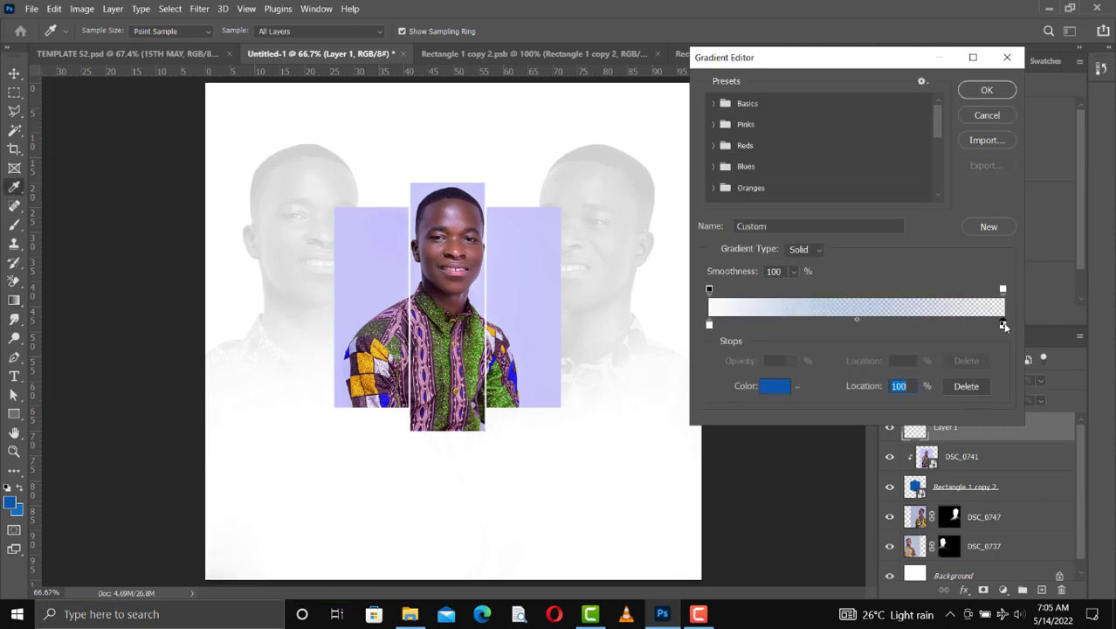
left_click(976, 387)
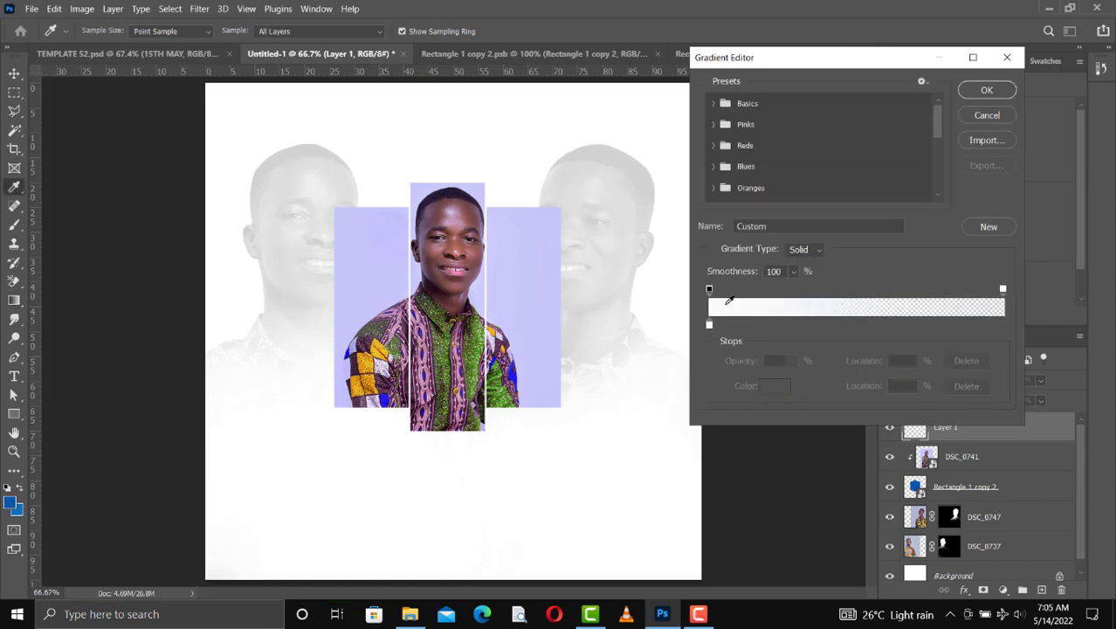
left_click(987, 90)
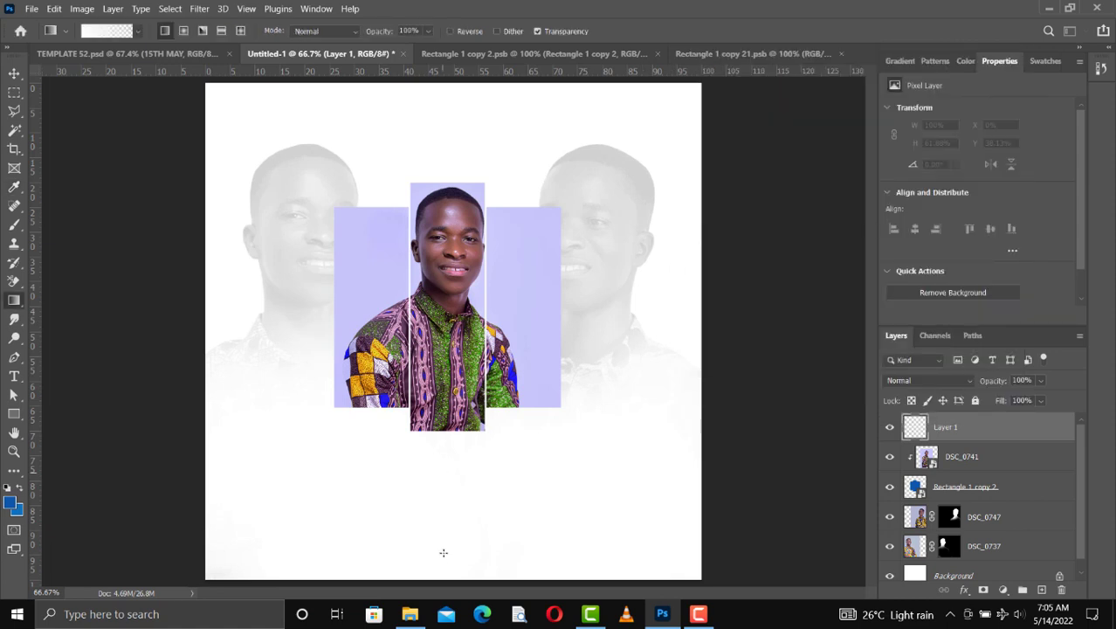
Draw the near-white-to-transparent gradient on Layer 1 from the canvas's lower edge up to the central portrait's face, fading the lower body
left_click_drag(441, 568, 441, 411)
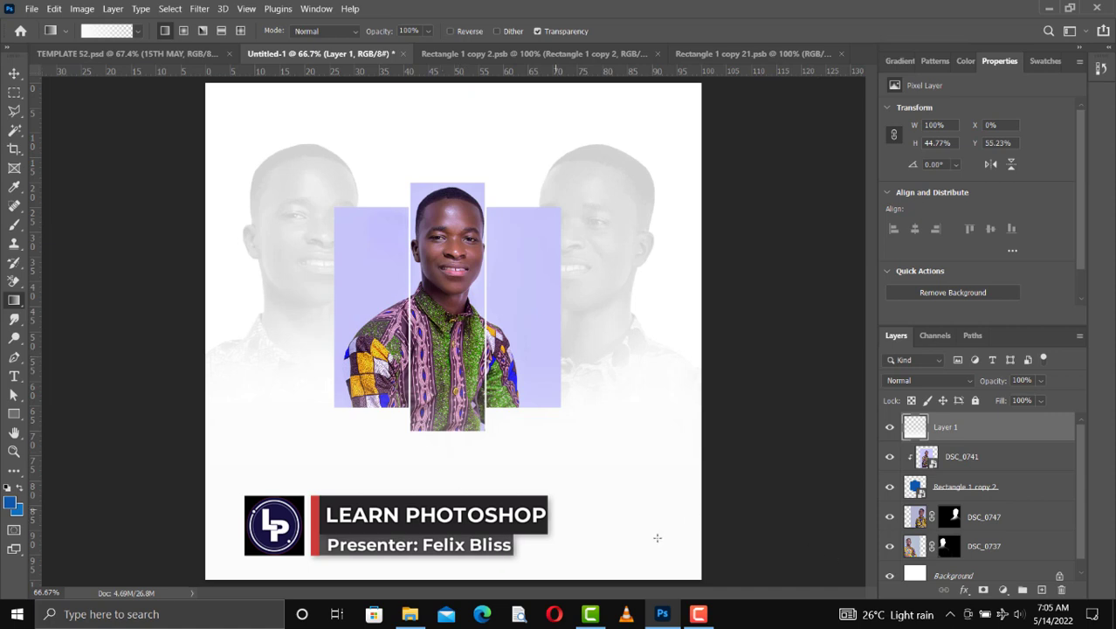
left_click_drag(458, 567, 435, 233)
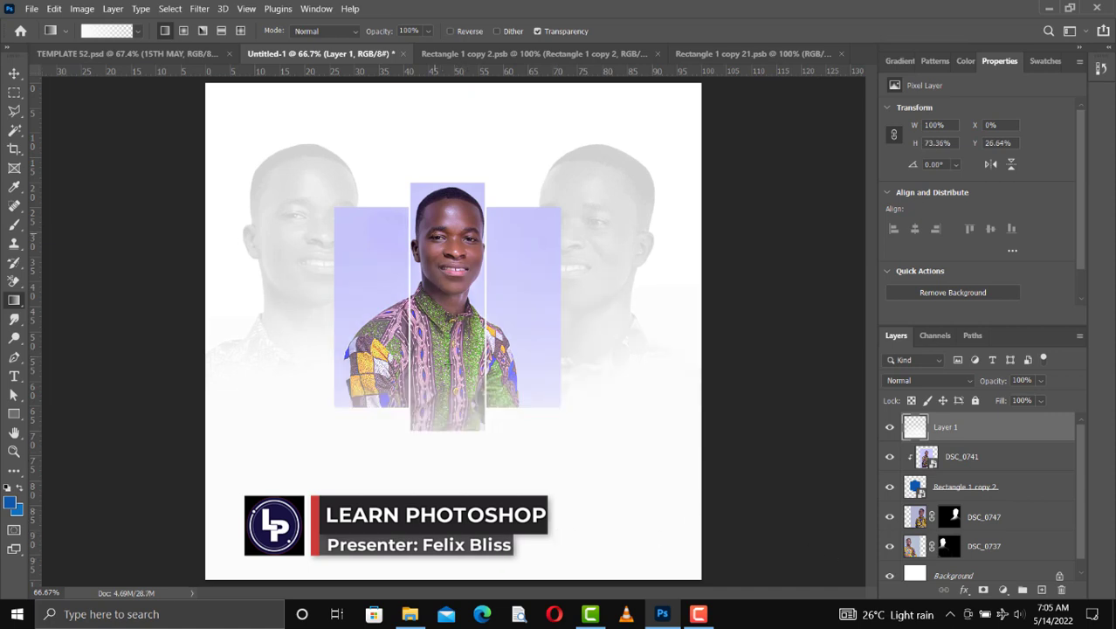
Draw another near-white gradient upward over the central portrait on Layer 1, and shift the layer down to Y 29.77%
left_click_drag(466, 523, 461, 179)
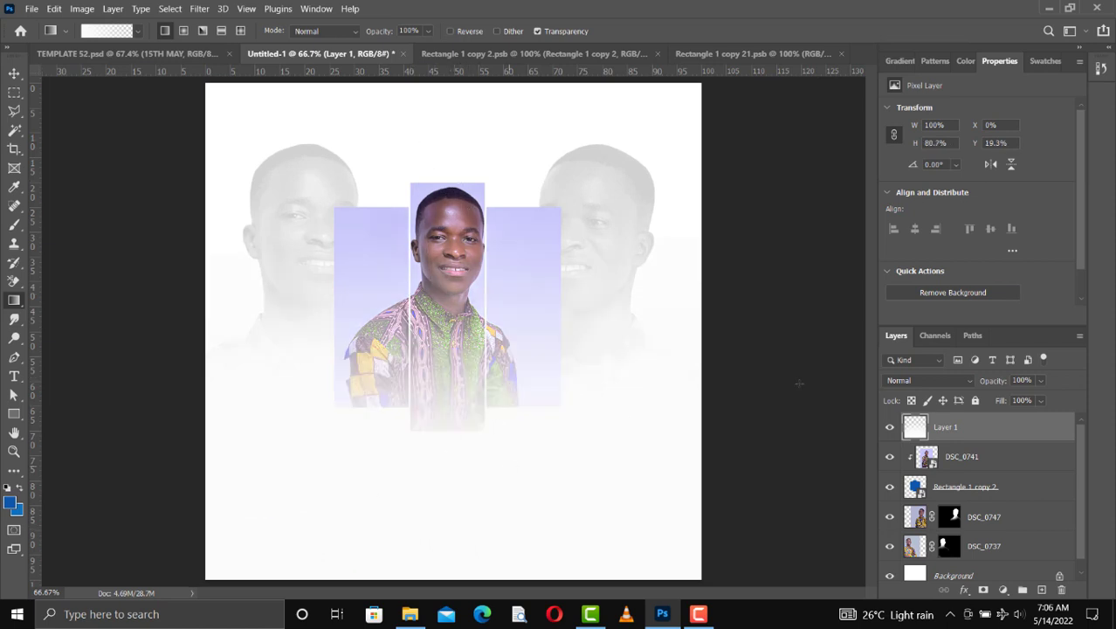
key("v")
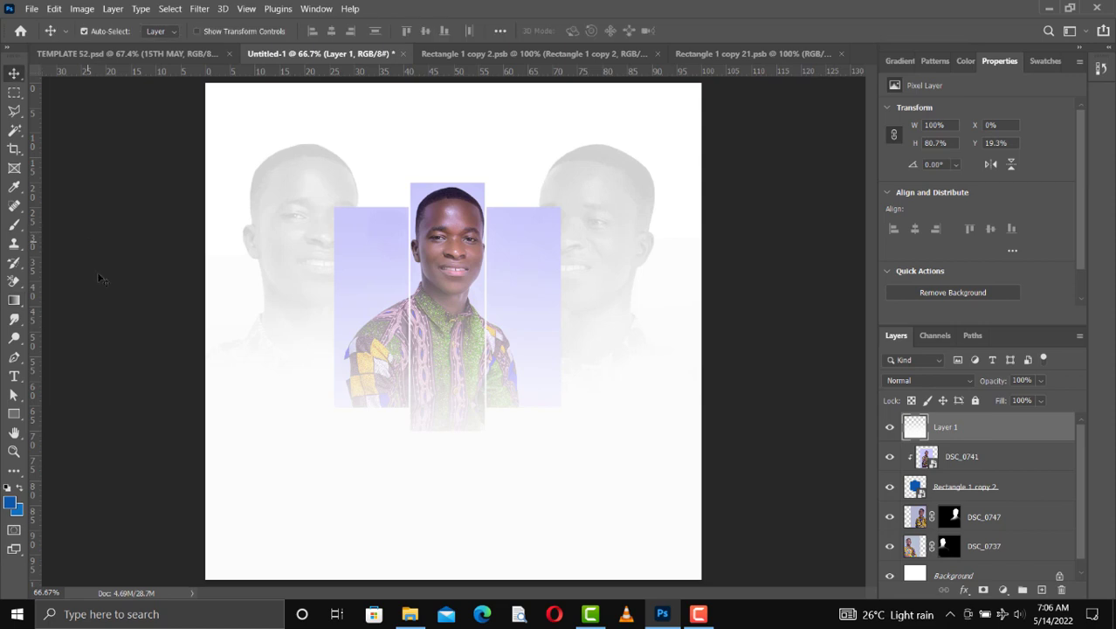
left_click_drag(457, 502, 456, 516)
left_click_drag(496, 455, 500, 478)
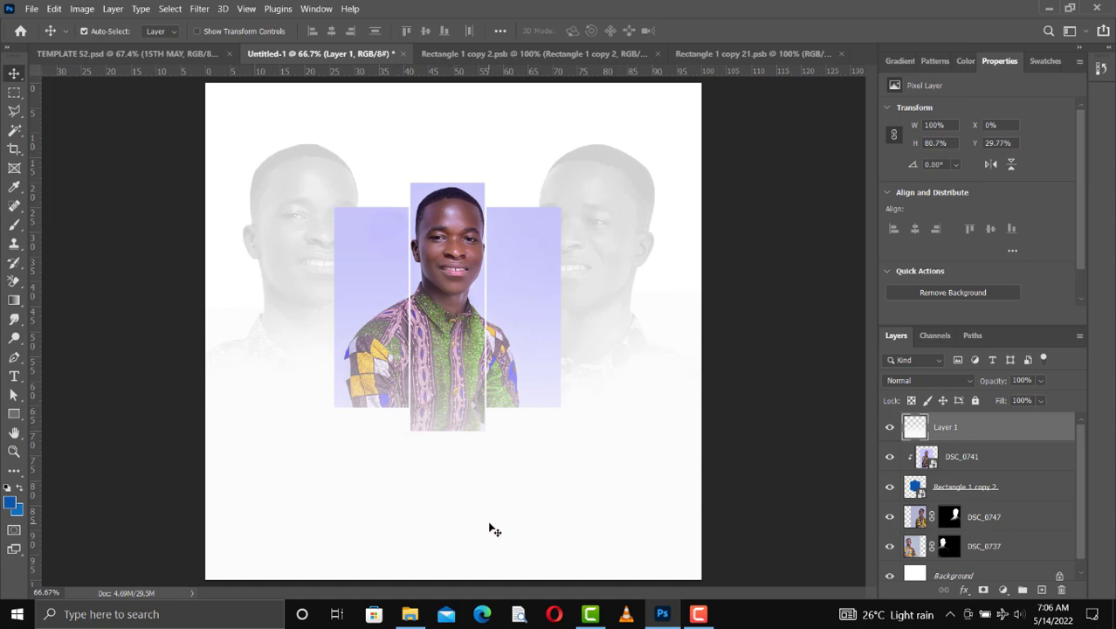
Add two short upward gradients on Layer 1 over the lower ends of the three panels to fade them into the background
key("i")
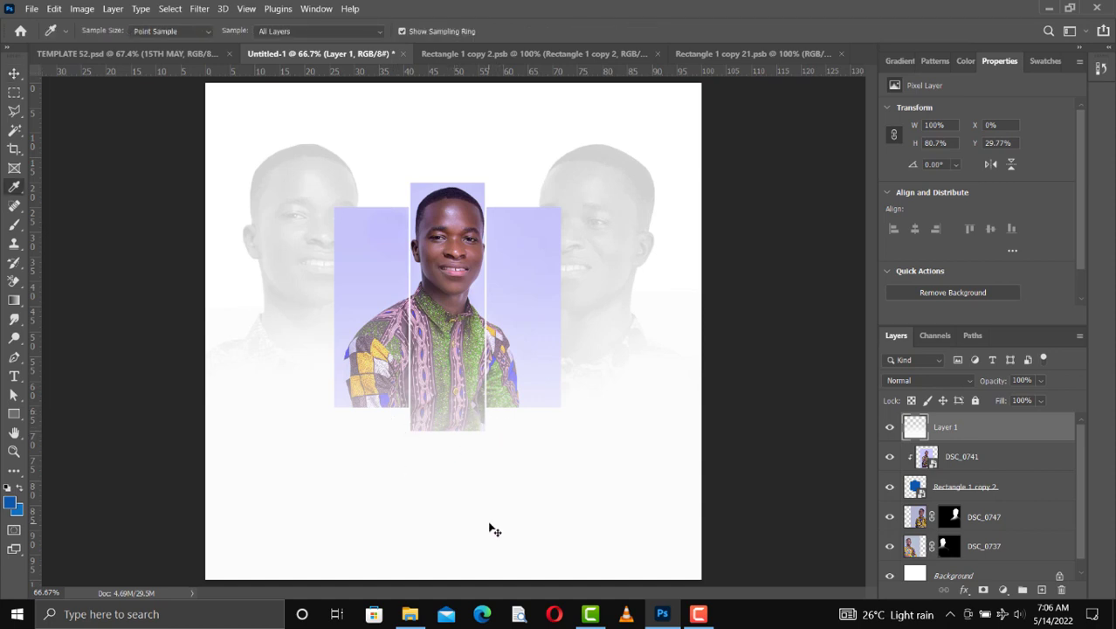
left_click(15, 302)
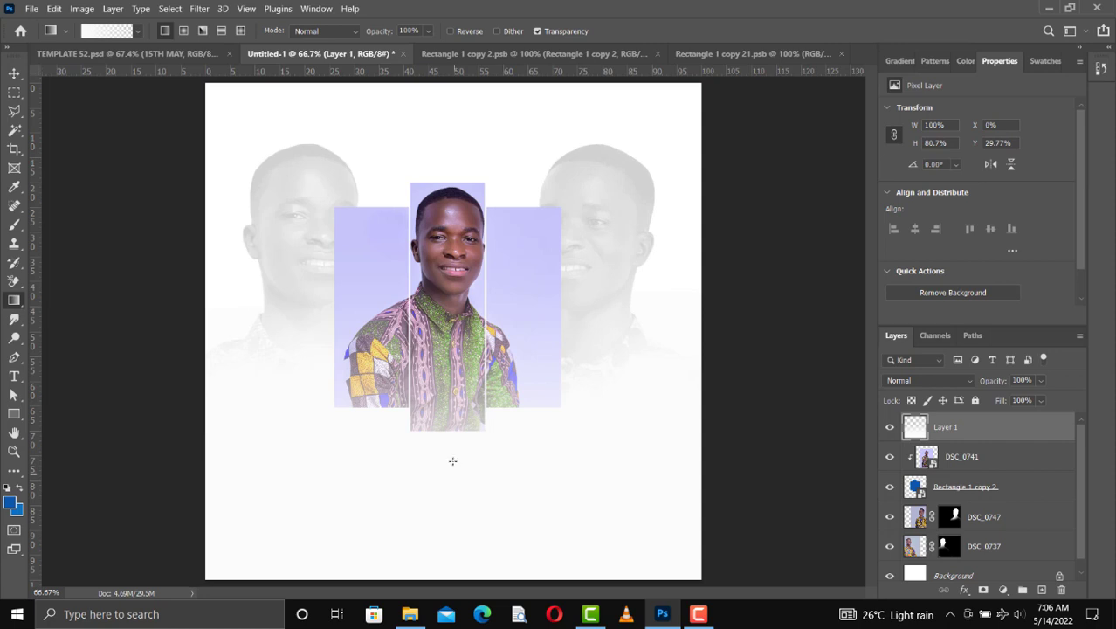
left_click_drag(452, 461, 454, 376)
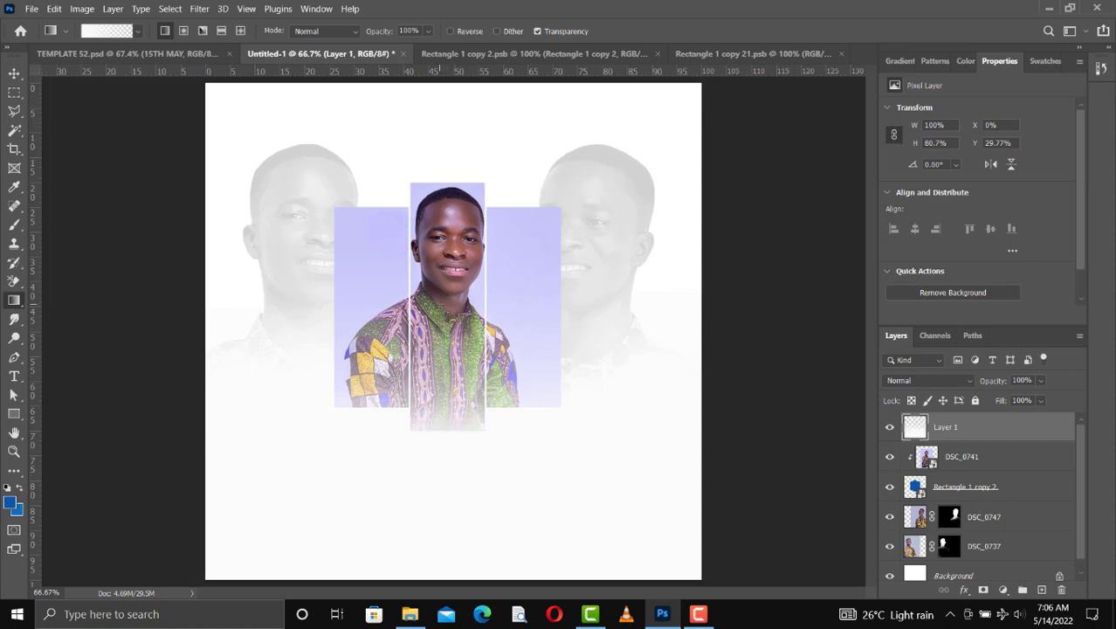
left_click_drag(439, 433, 439, 304)
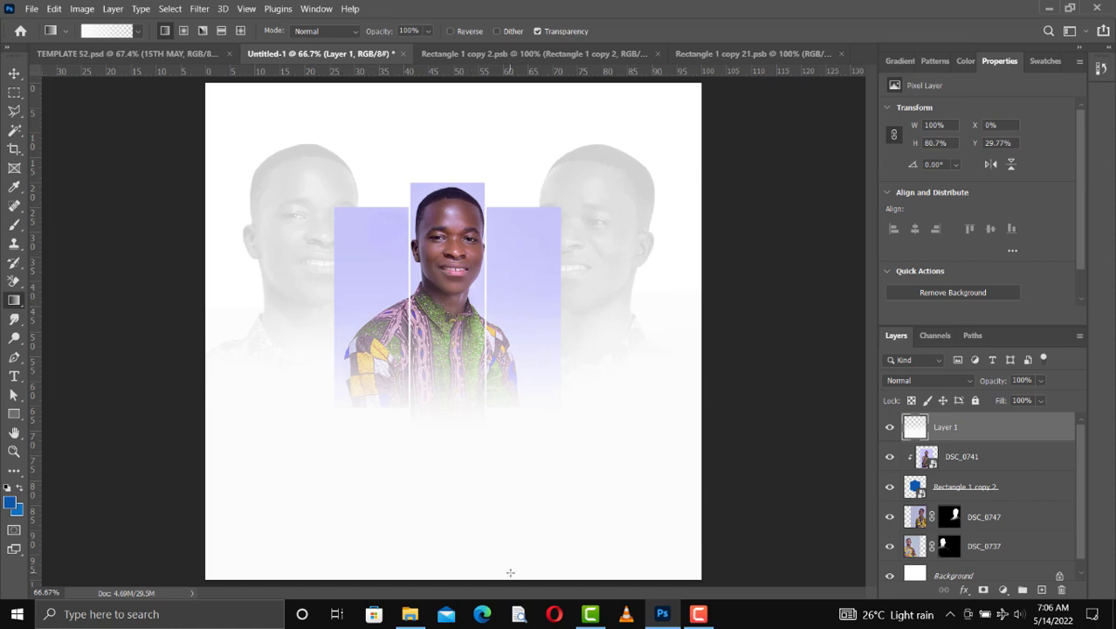
key("v")
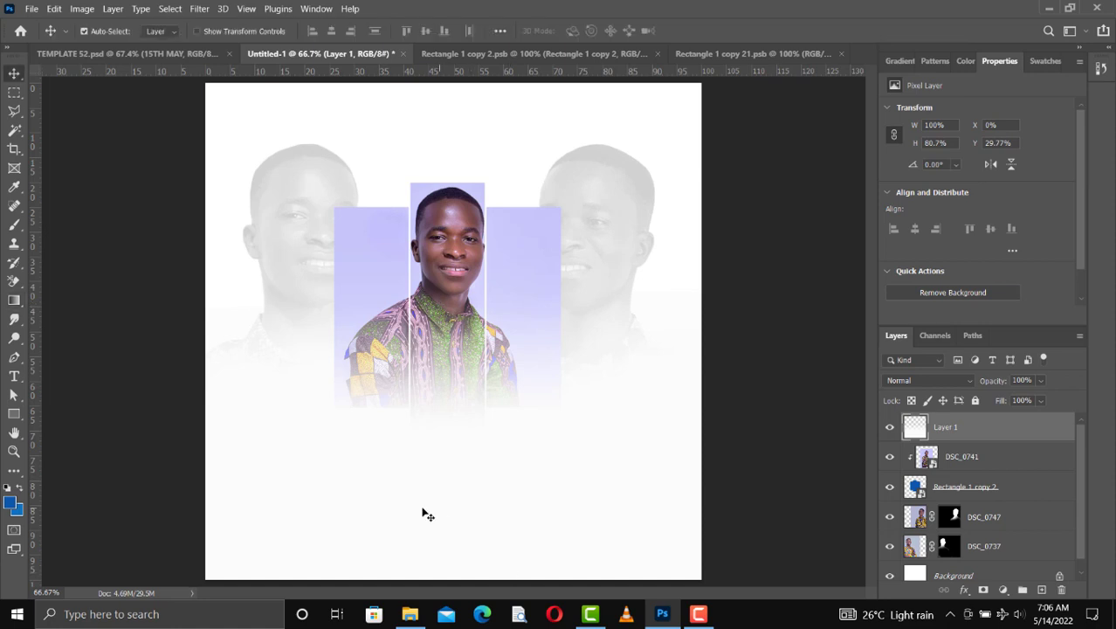
Place the Happy Birthday image (file 0) from File Explorer into the document directly above the Background layer
left_click(410, 622)
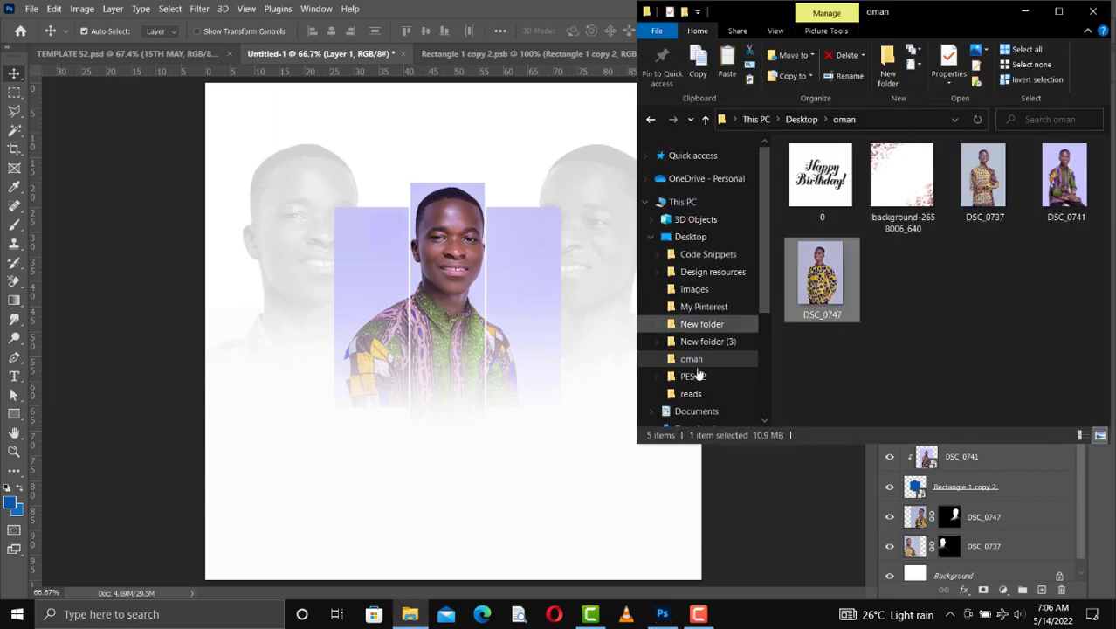
left_click(518, 379)
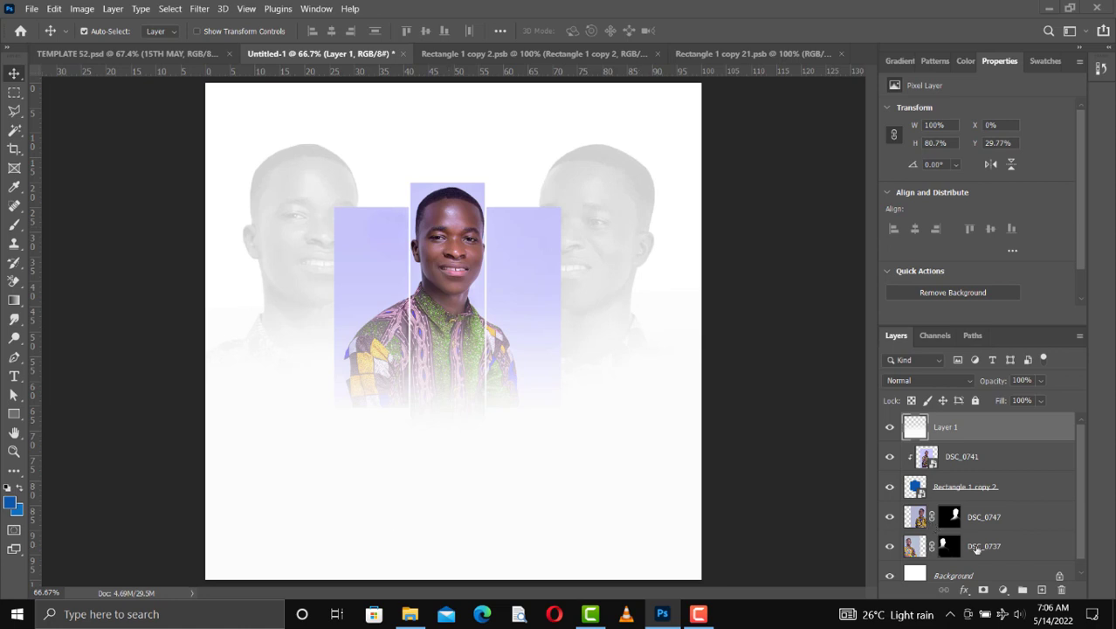
scroll(978, 550, "down", 1)
left_click(975, 569)
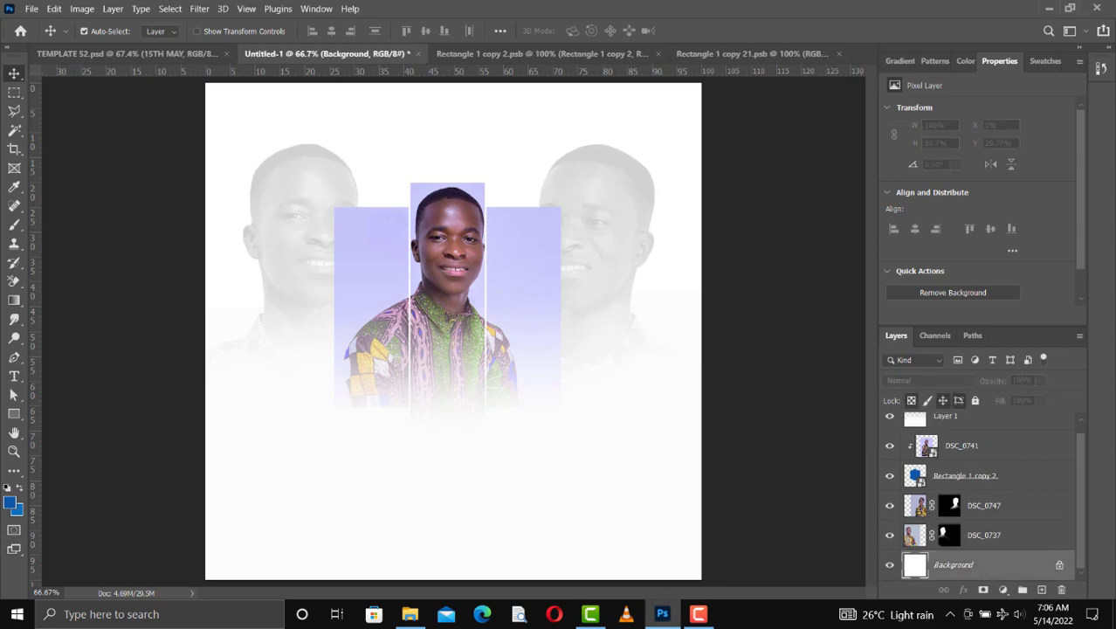
left_click(410, 614)
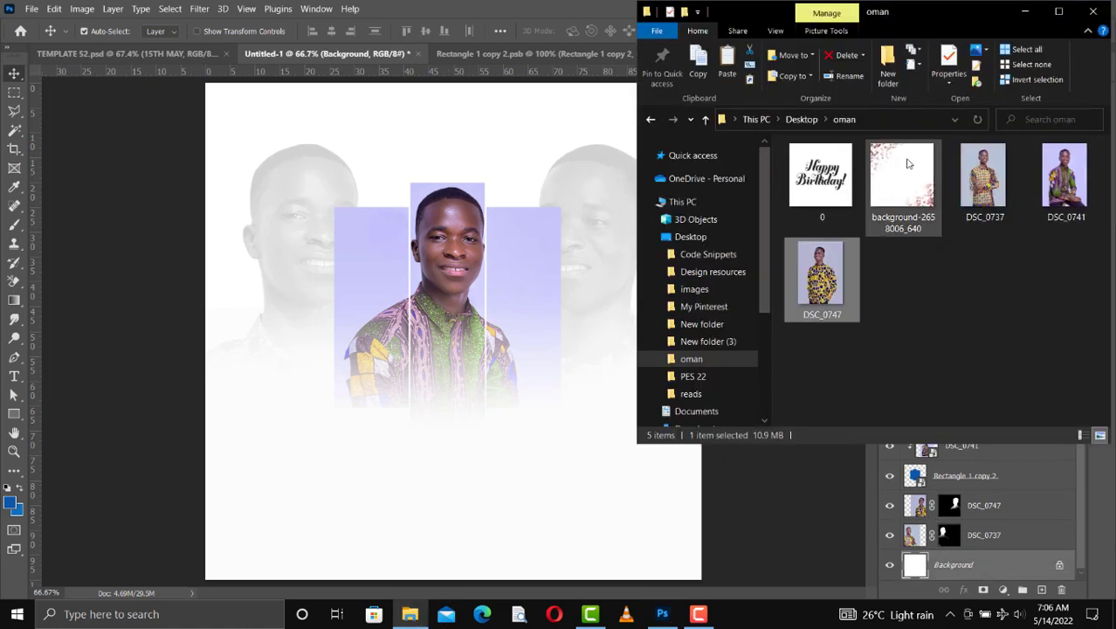
left_click_drag(903, 166, 434, 418)
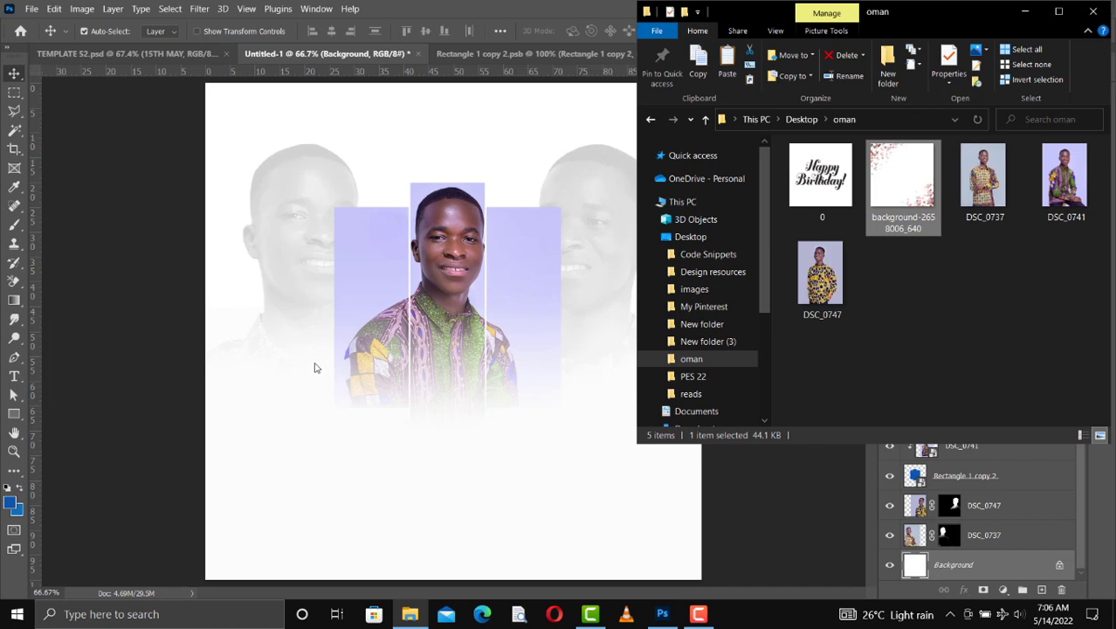
left_click(311, 392)
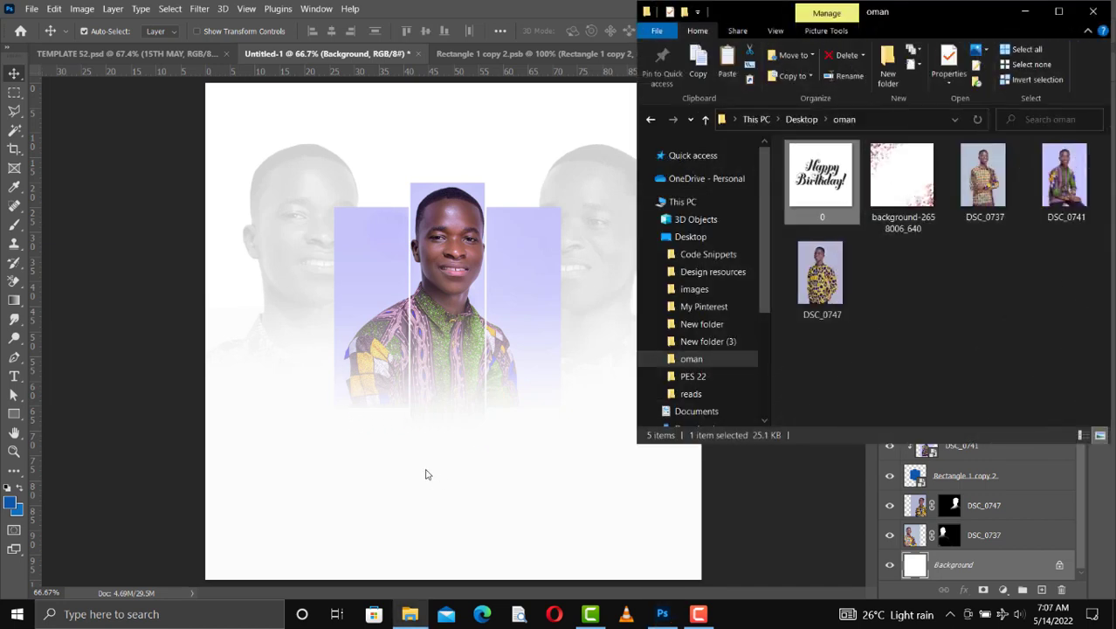
left_click(428, 474)
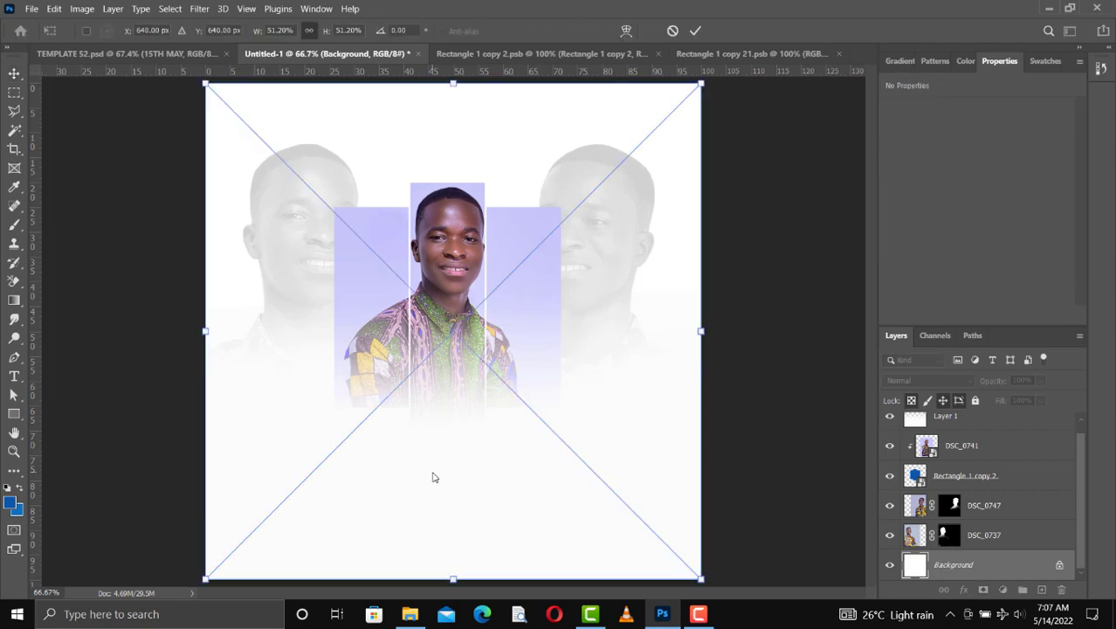
key("Return")
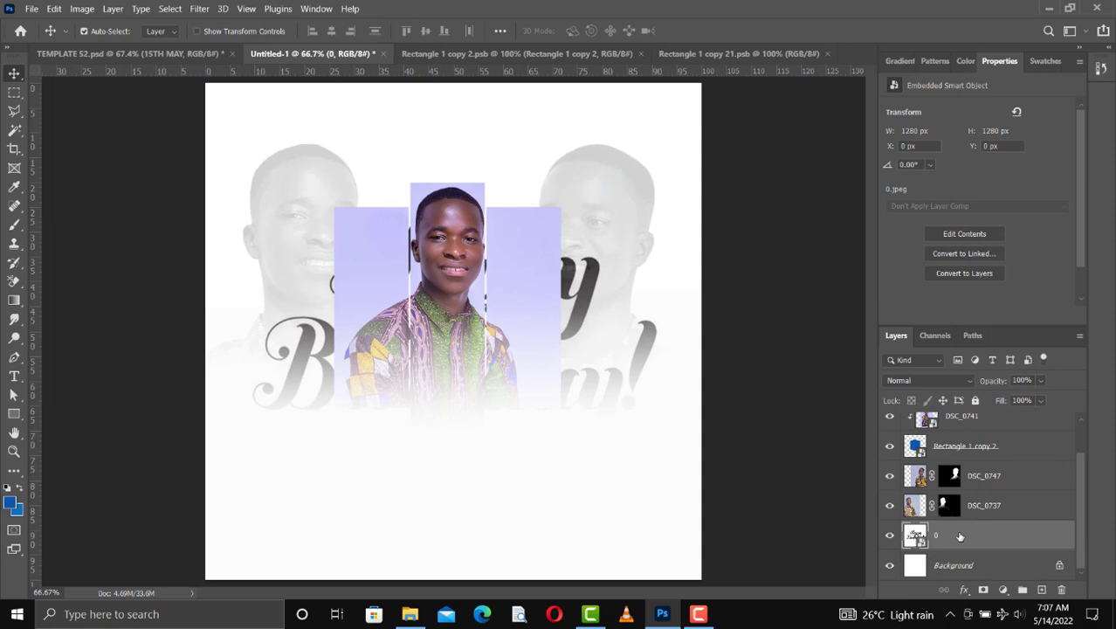
Bring the Happy Birthday layer to the top of the layer stack and scale it to about 31.36% over the lower canvas
left_click_drag(960, 536, 940, 423)
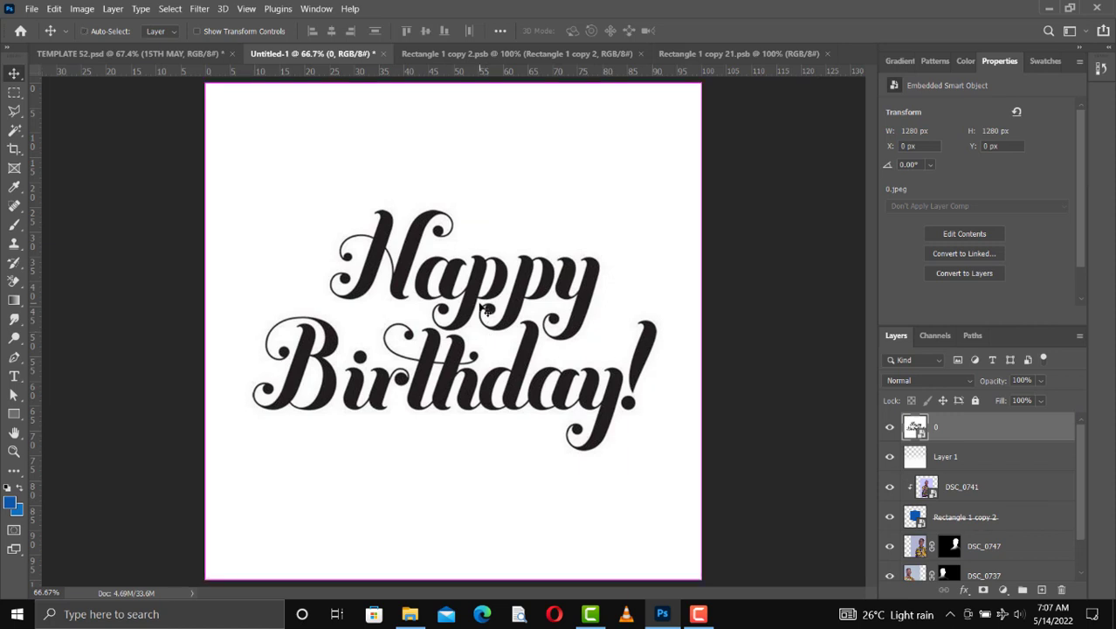
key("ctrl+t")
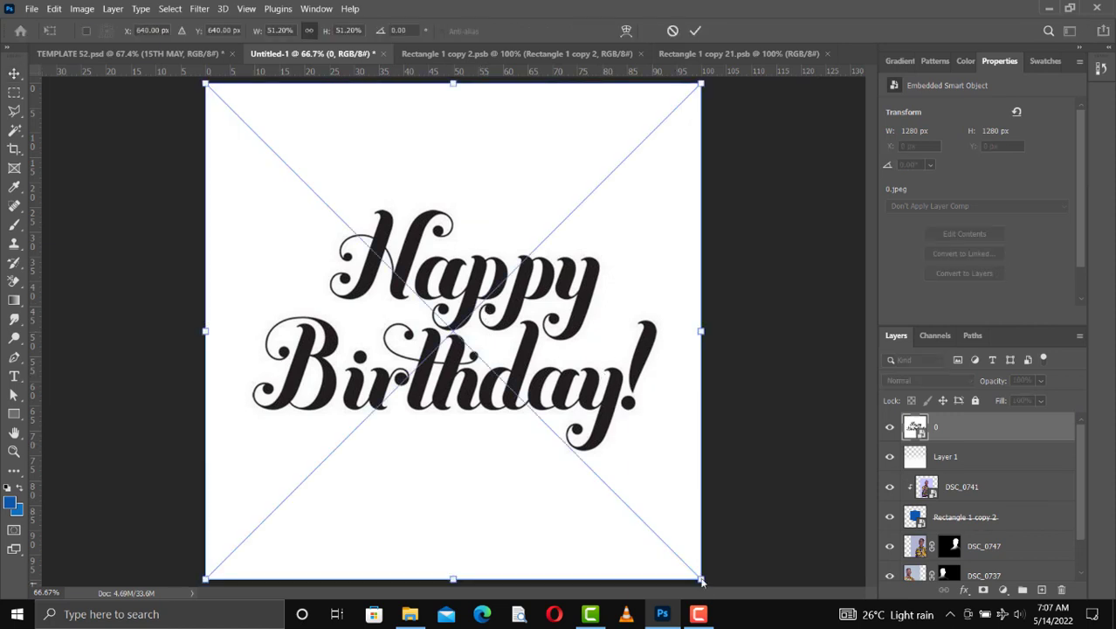
left_click_drag(701, 579, 378, 268)
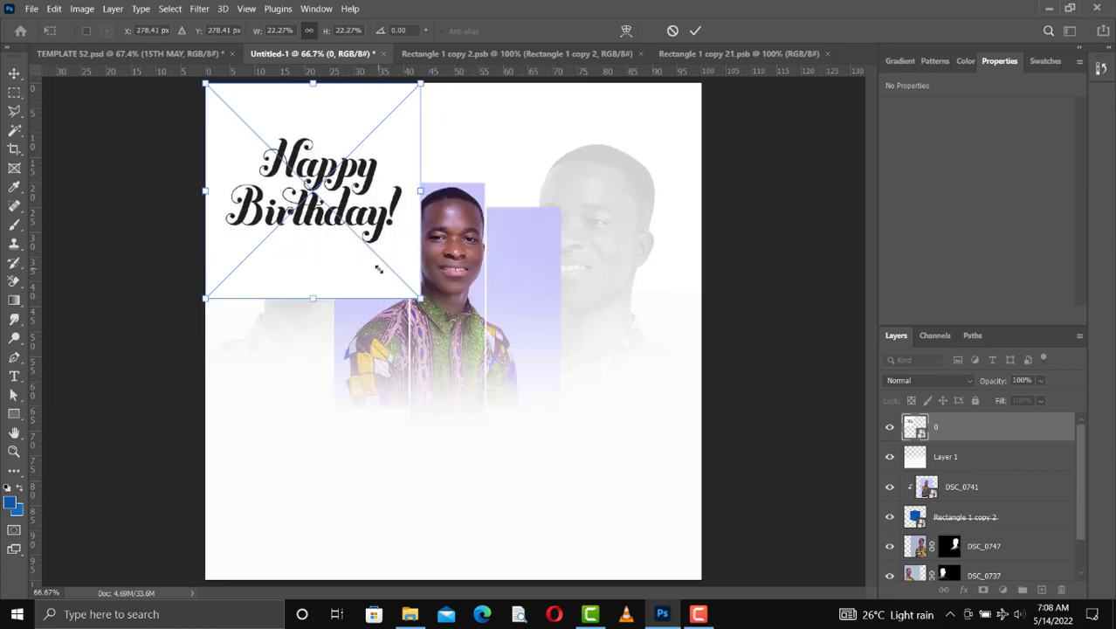
left_click_drag(319, 185, 451, 458)
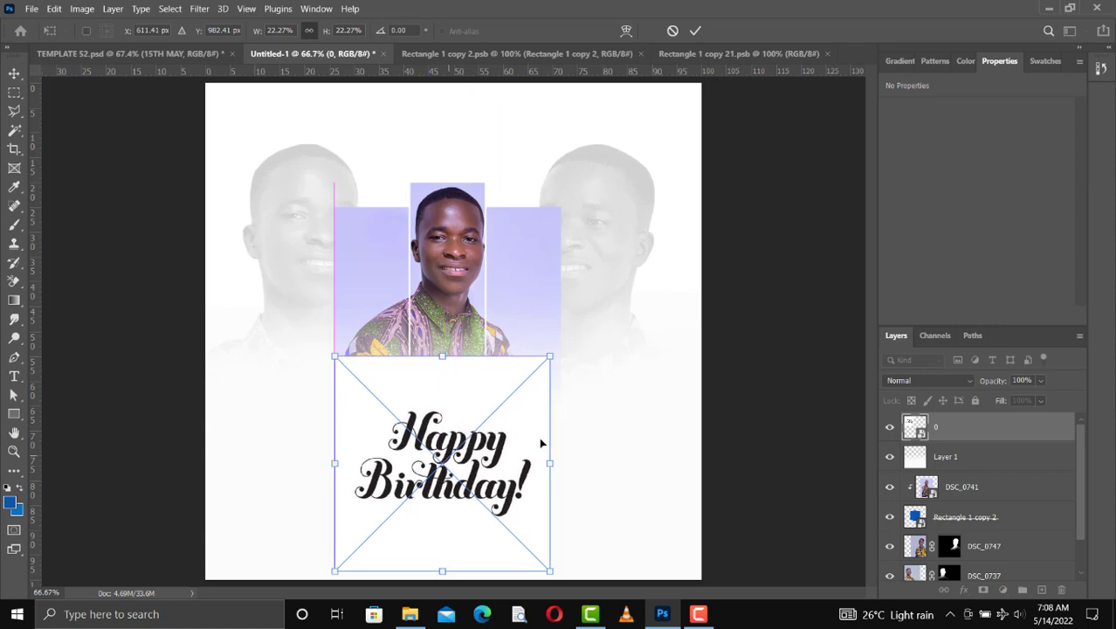
left_click_drag(582, 465, 595, 464)
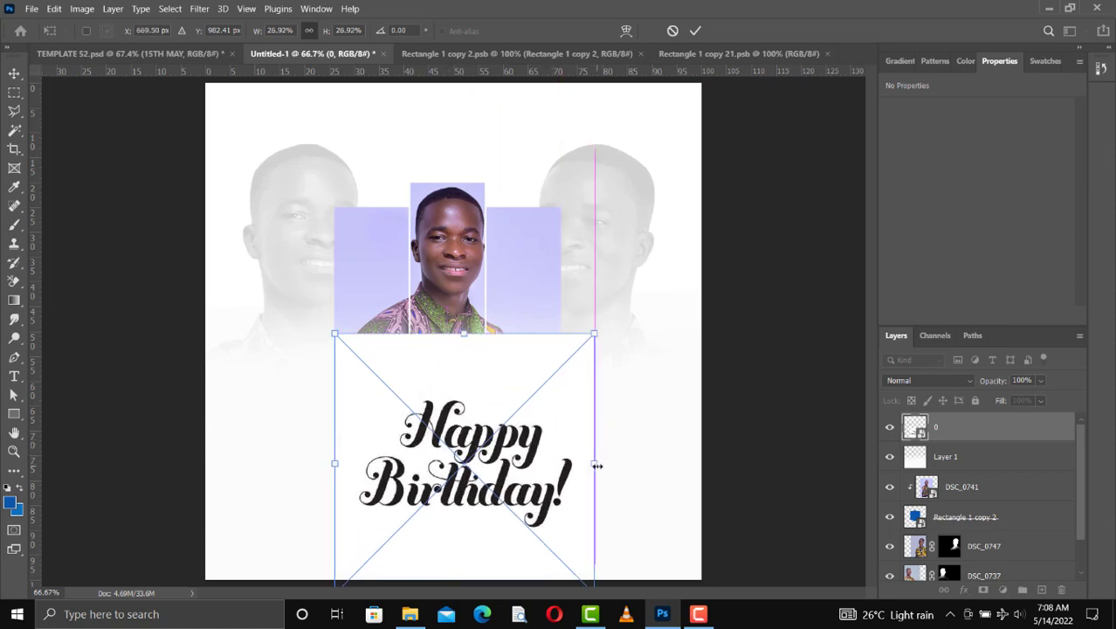
left_click_drag(332, 465, 289, 461)
key("Return")
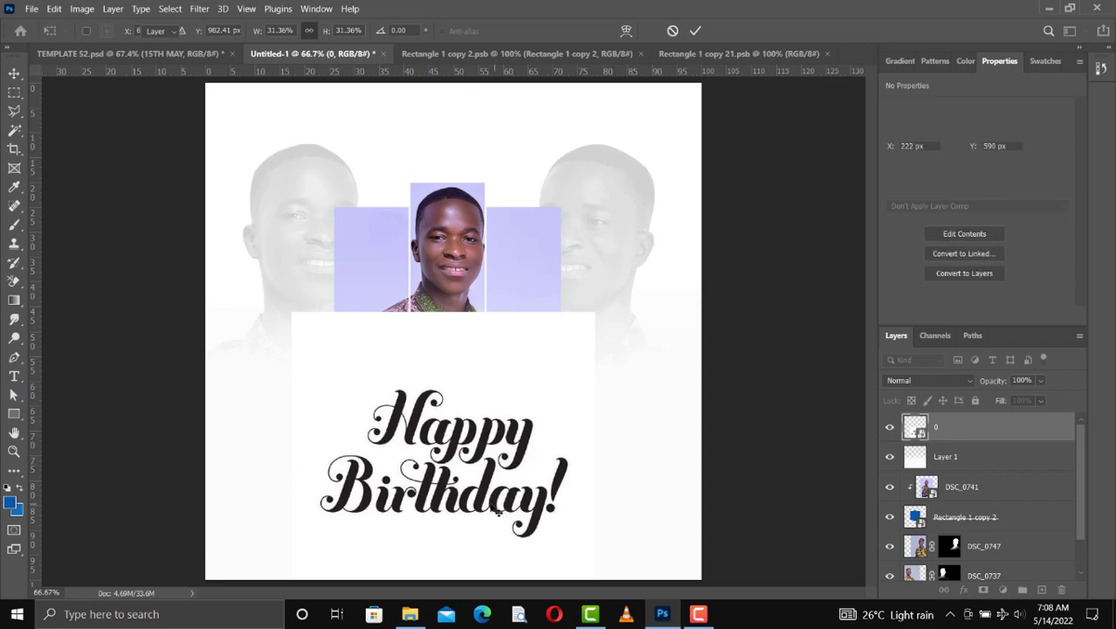
Position the Happy Birthday lettering over the portrait's lower edge and set its layer's blend mode to Darker Color
left_click_drag(493, 506, 497, 480)
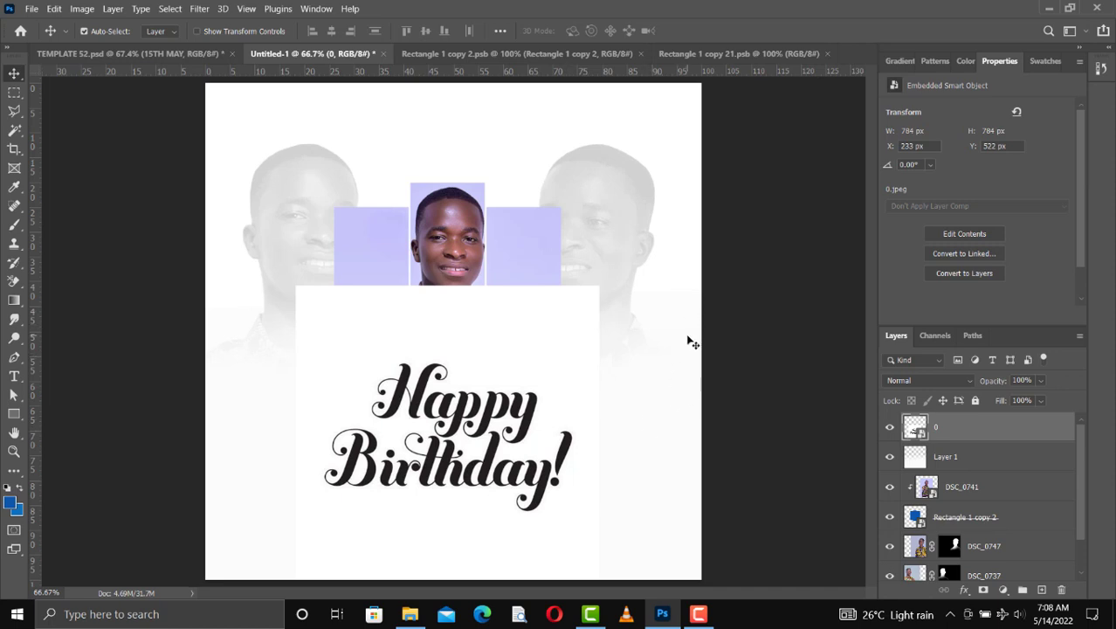
left_click(906, 382)
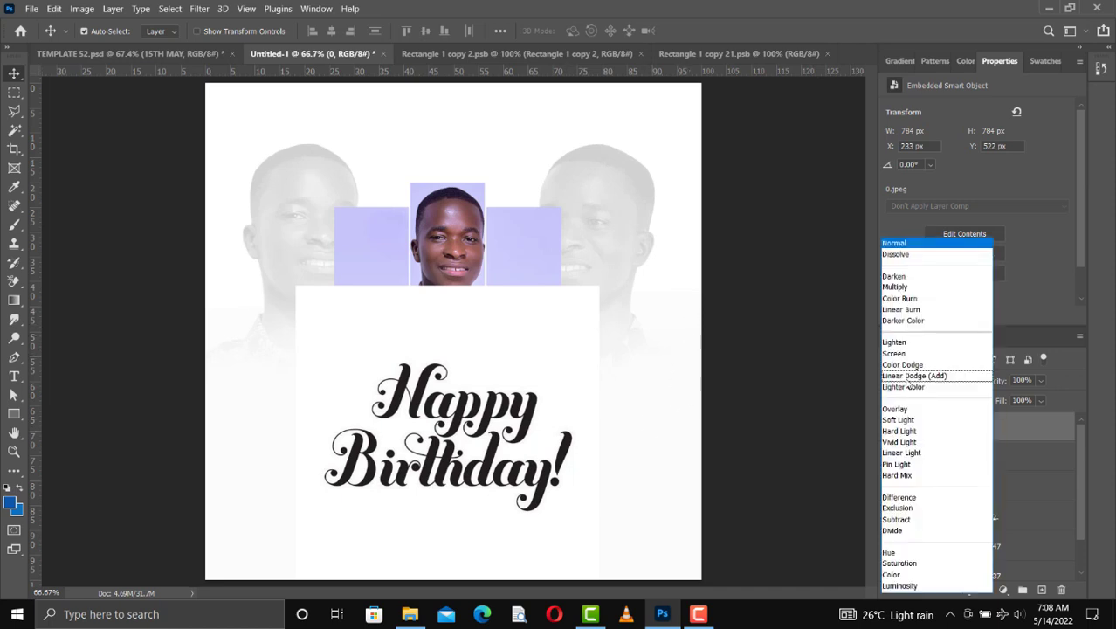
left_click(906, 321)
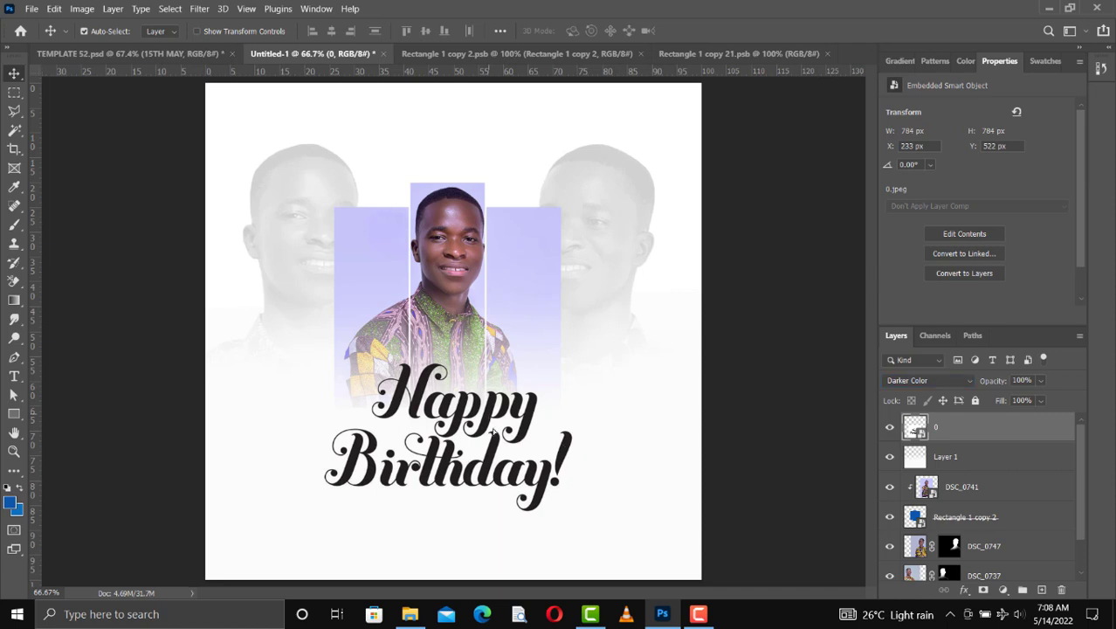
mouse_move(492, 430)
left_mouse_down()
mouse_move(496, 444)
mouse_move(495, 429)
left_mouse_up()
Scale the Happy Birthday lettering down to about 24.10% and centre it beneath the central portrait
key("ctrl+t")
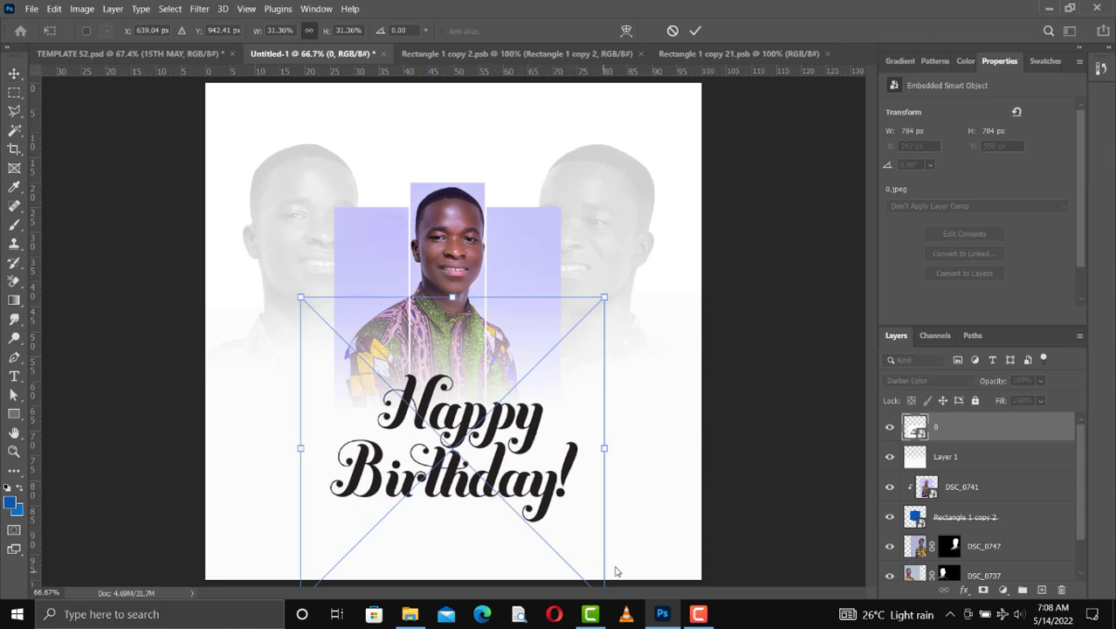
left_click_drag(606, 509, 535, 501)
key("Return")
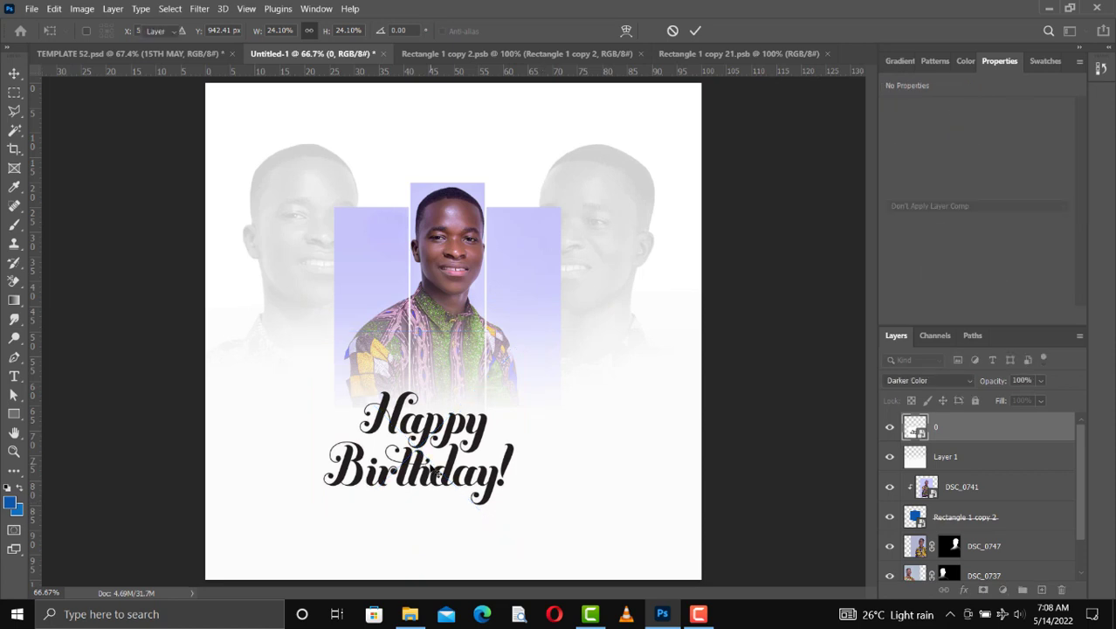
left_click_drag(425, 472, 451, 460)
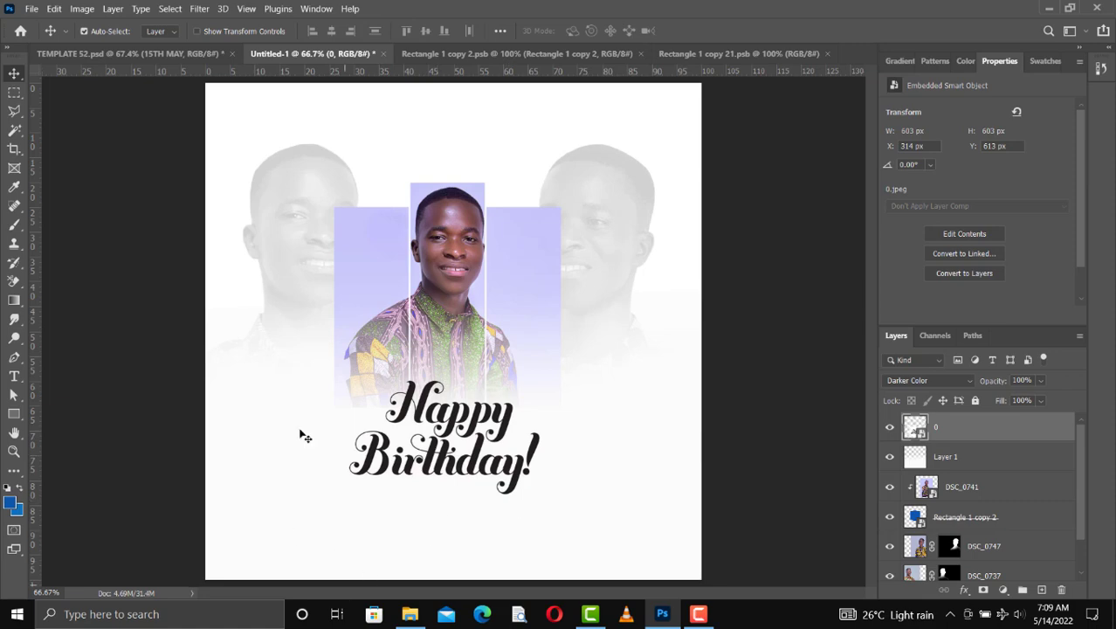
Copy the celebrant's name text layer from TEMPLATE 52.psd into Untitled-1 and place it below the Happy Birthday lettering
left_click(174, 54)
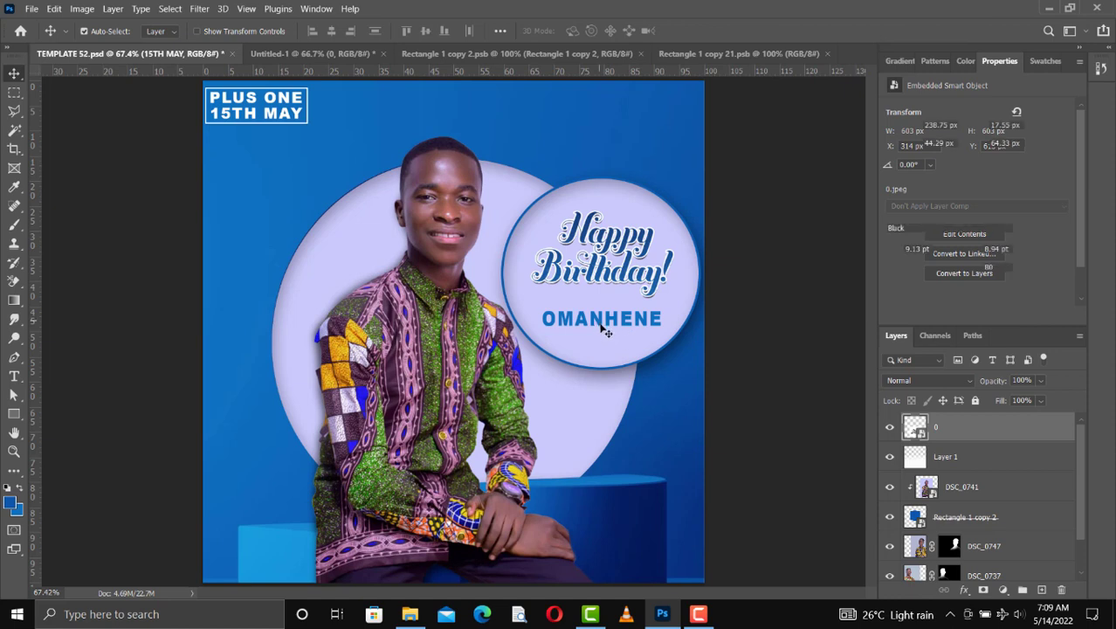
left_click(602, 319)
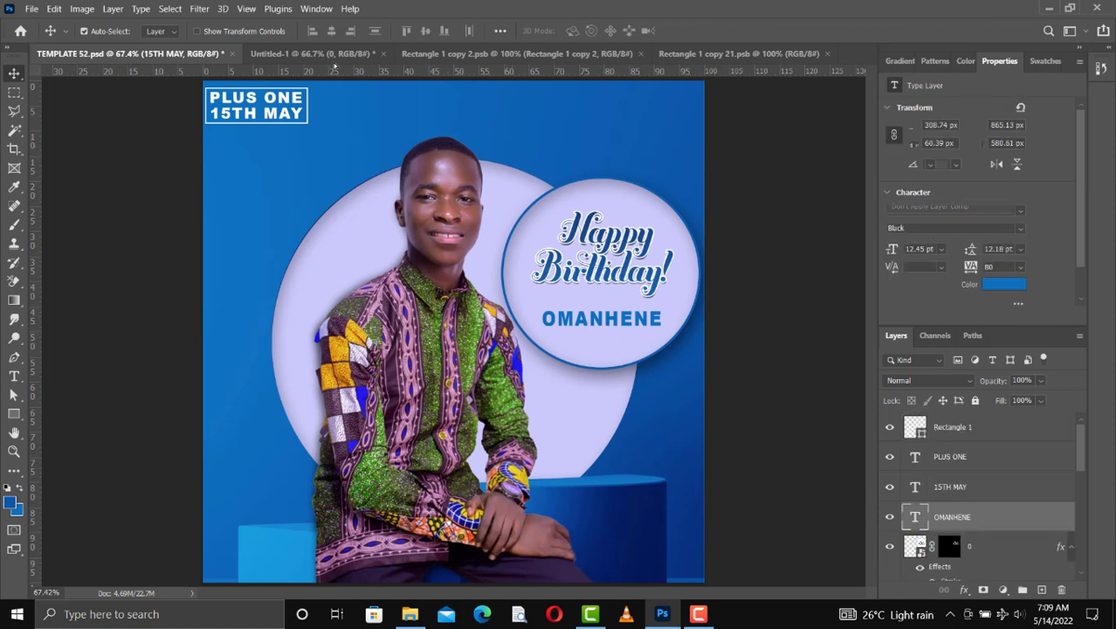
left_click(325, 55)
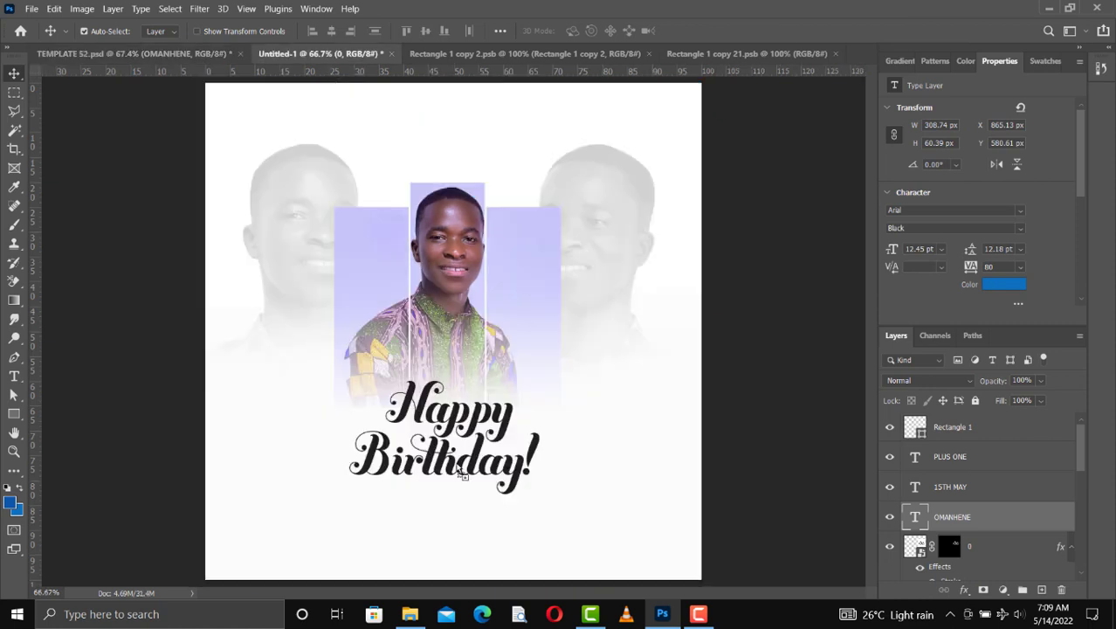
left_click_drag(463, 471, 465, 516)
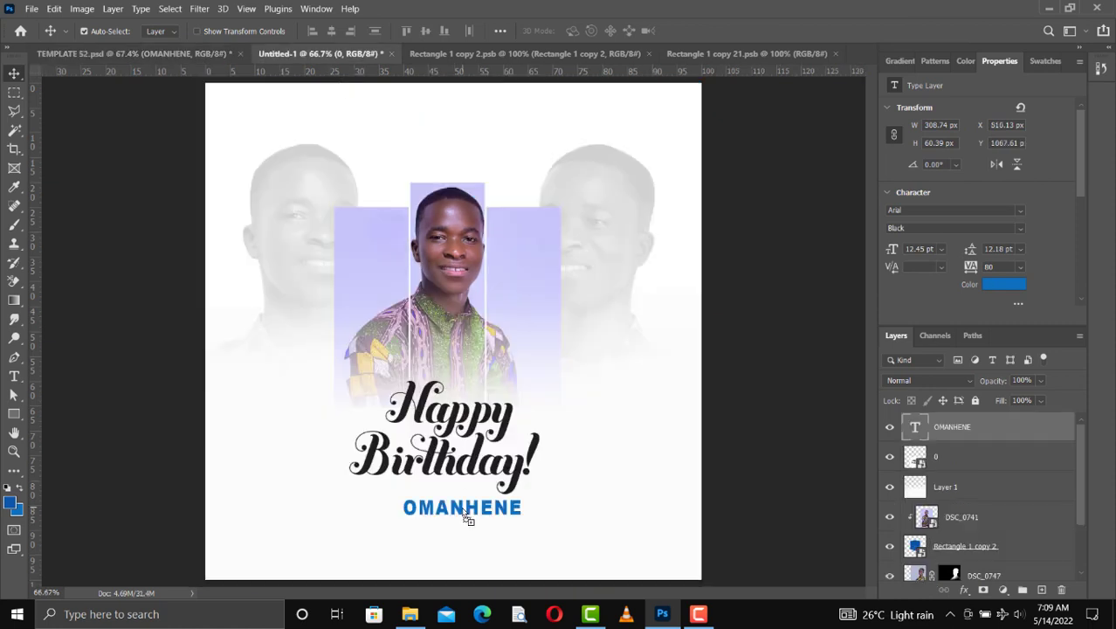
Recolour the name text black and move it up and left, close under the word Birthday
left_click(1042, 63)
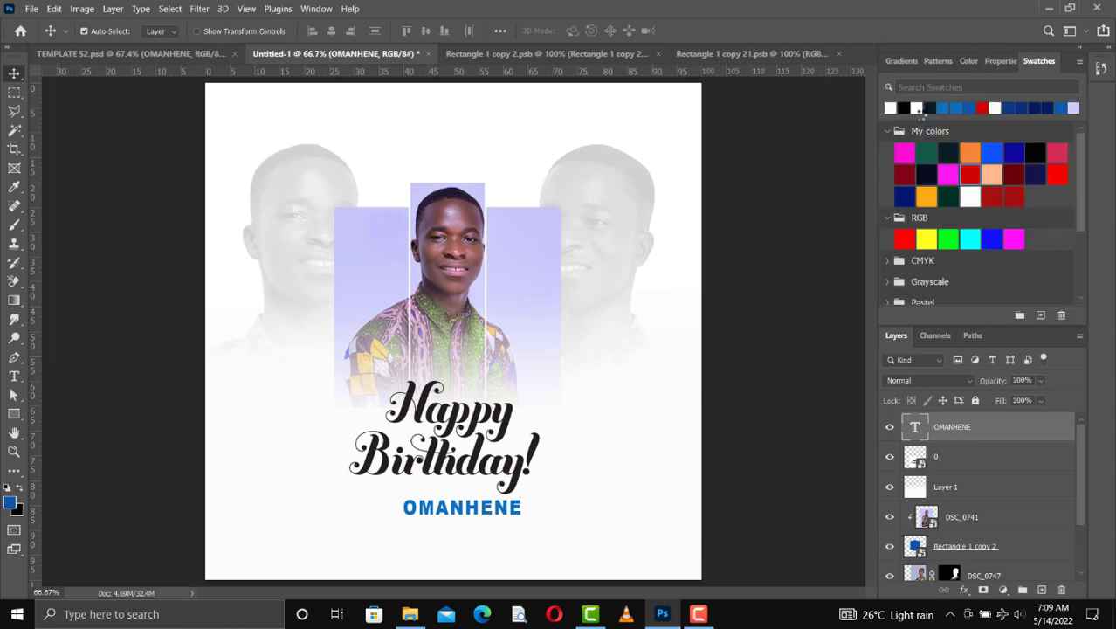
left_click(902, 108)
key("alt+BackSpace")
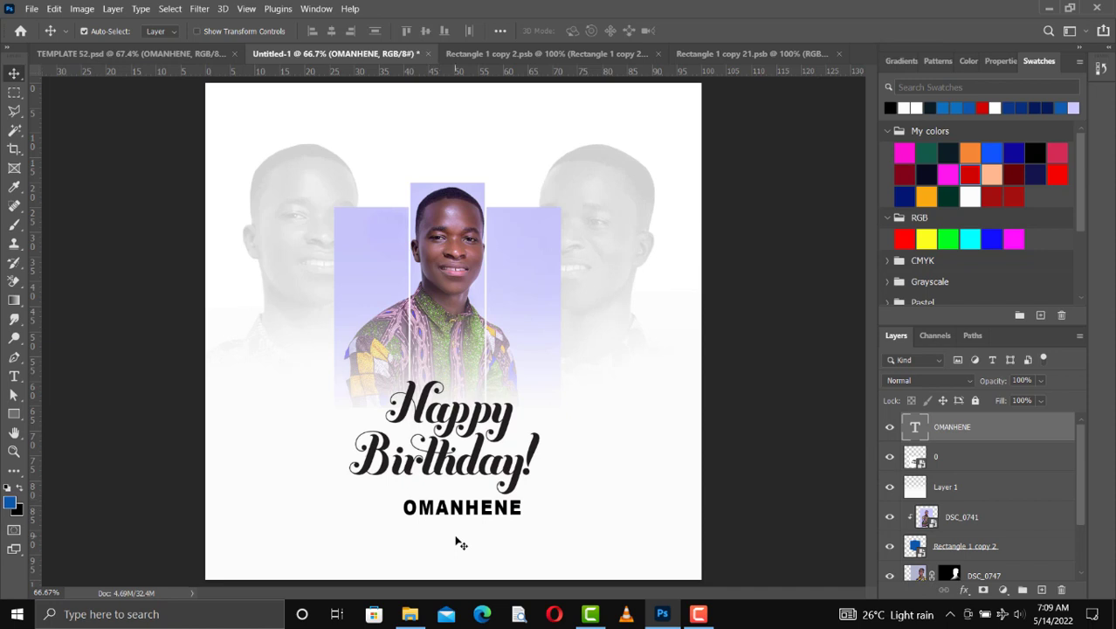
mouse_move(429, 499)
left_mouse_down()
mouse_move(406, 493)
mouse_move(426, 495)
left_mouse_up()
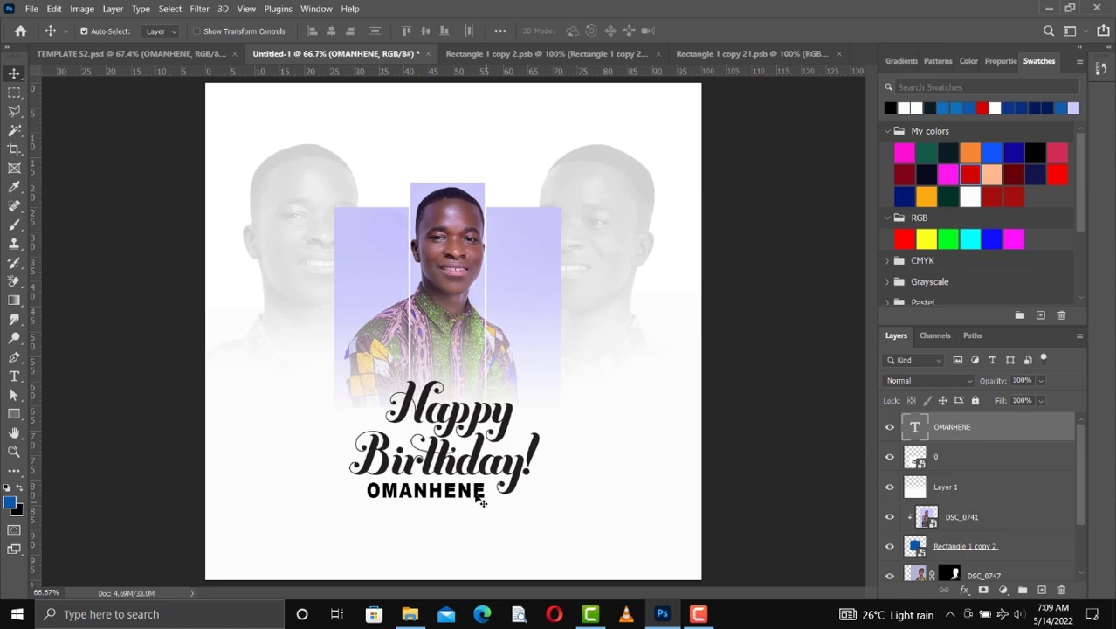
Move the name text lower beneath the Birthday lettering and enlarge it to about 153.89%
left_click_drag(479, 501, 545, 513)
key("ctrl+t")
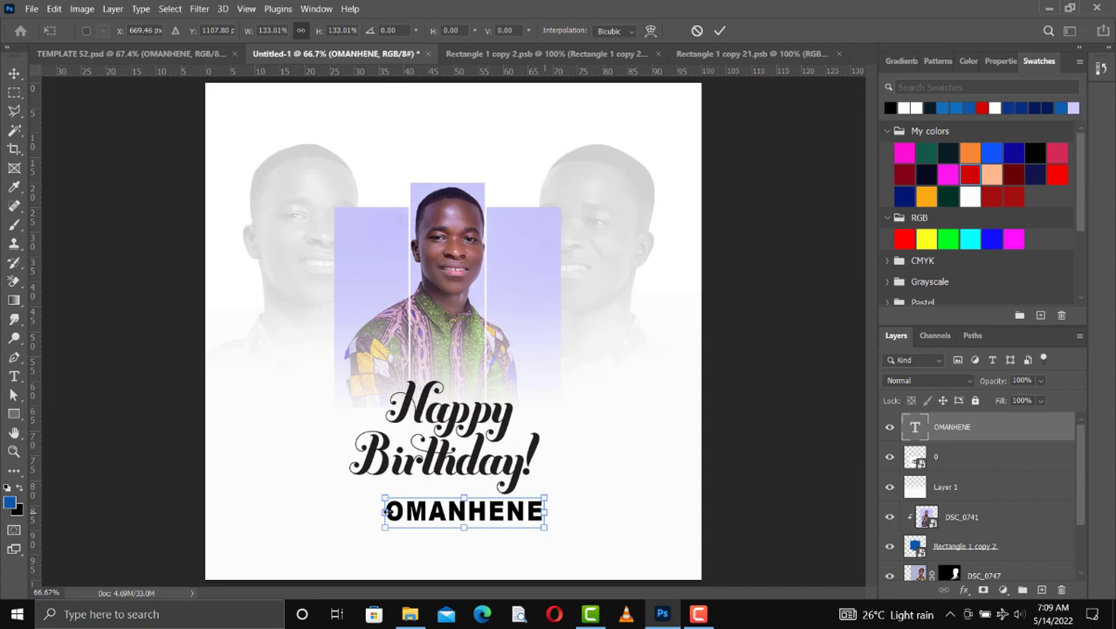
left_click_drag(359, 517, 358, 517)
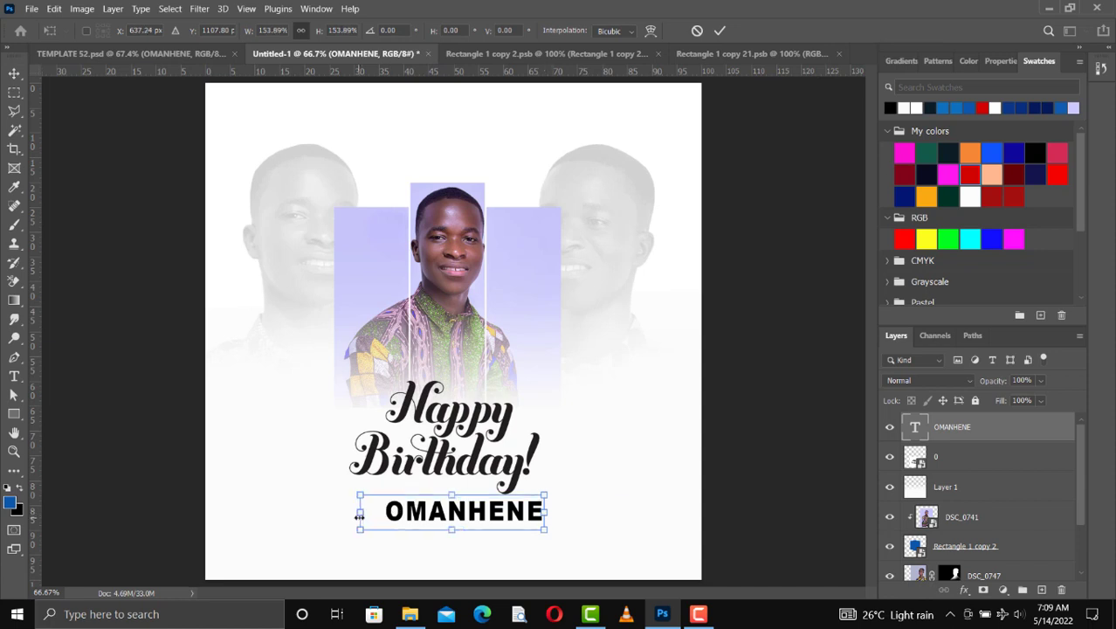
key("Return")
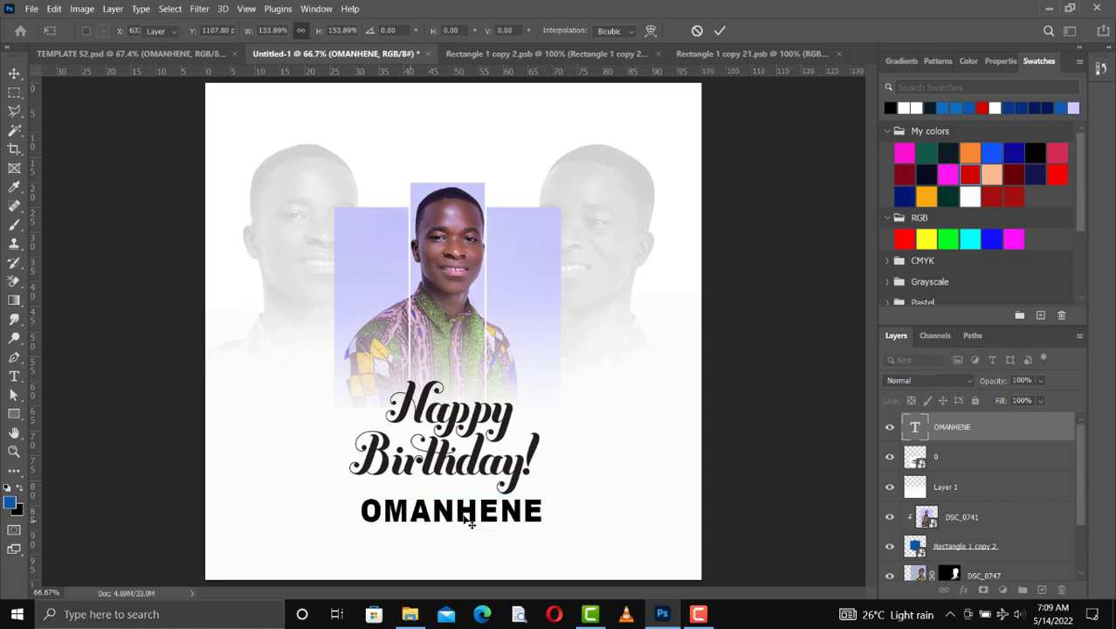
left_click_drag(448, 519, 432, 523)
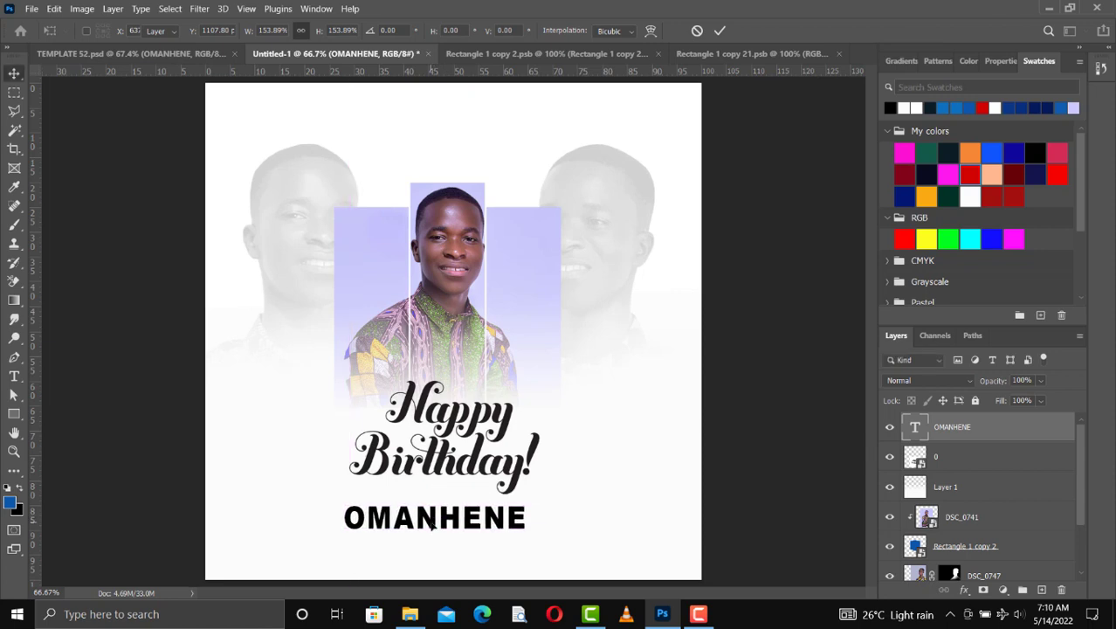
key("Return")
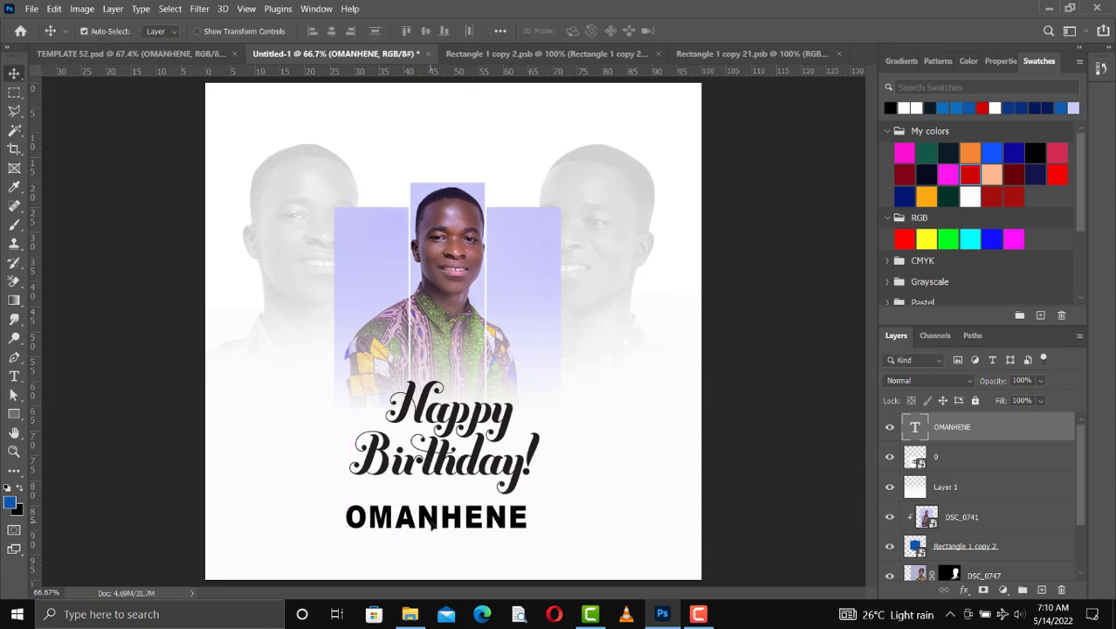
Nudge the name right to centre it beneath the lettering, and try a light lavender fill before restoring black
key("Right")
key("Right")
key("Right")
key("Right")
key("Right")
key("Right")
key("Right")
key("Right")
key("Right")
key("Right")
key("Right")
key("Right")
key("Right")
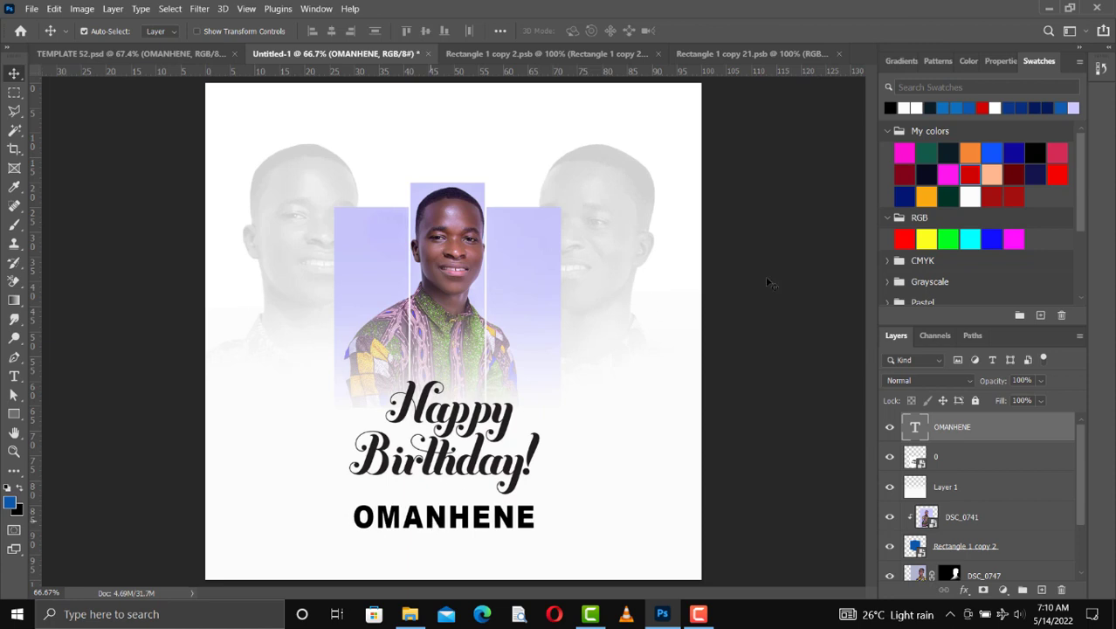
left_click(1073, 108)
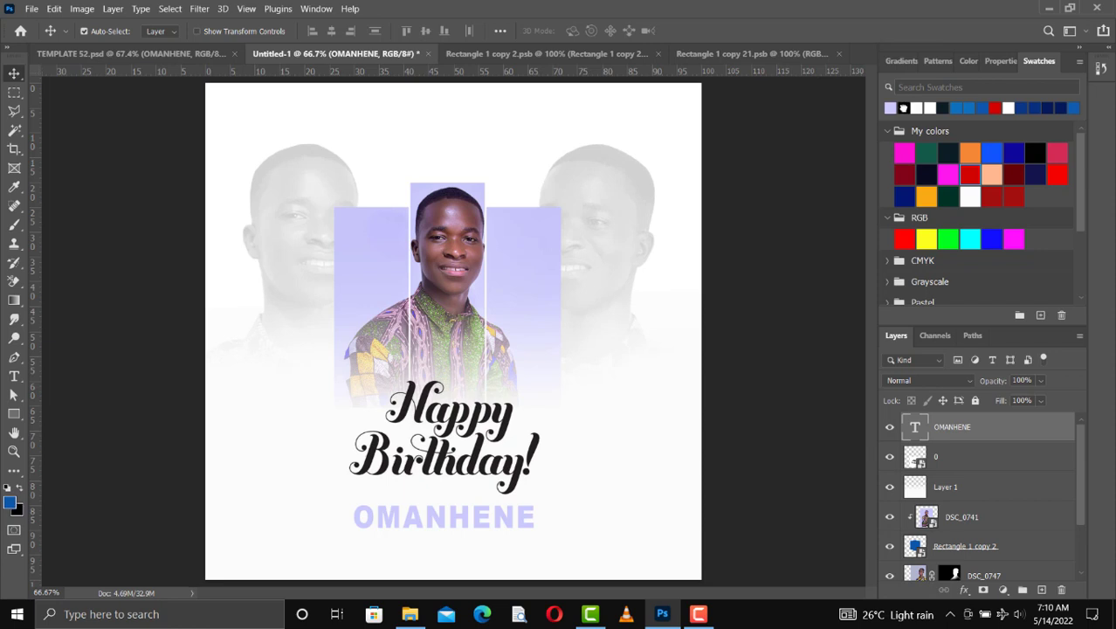
left_click(902, 107)
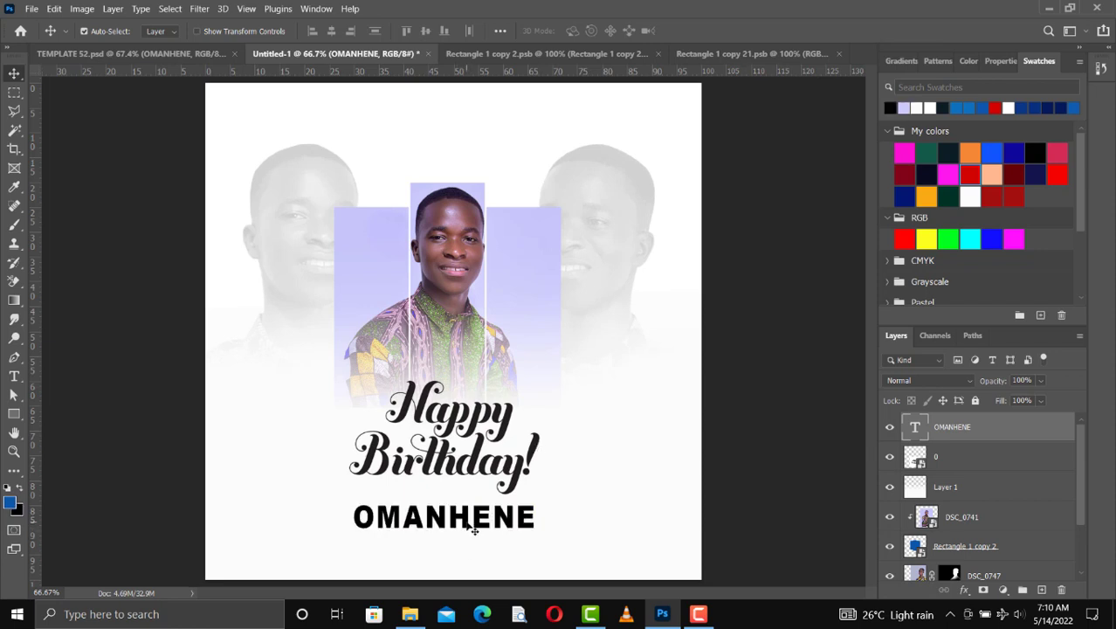
Duplicate the name text layer, place the copy directly below the name, and replace its text with the celebrant's birthday date
key("ctrl+j")
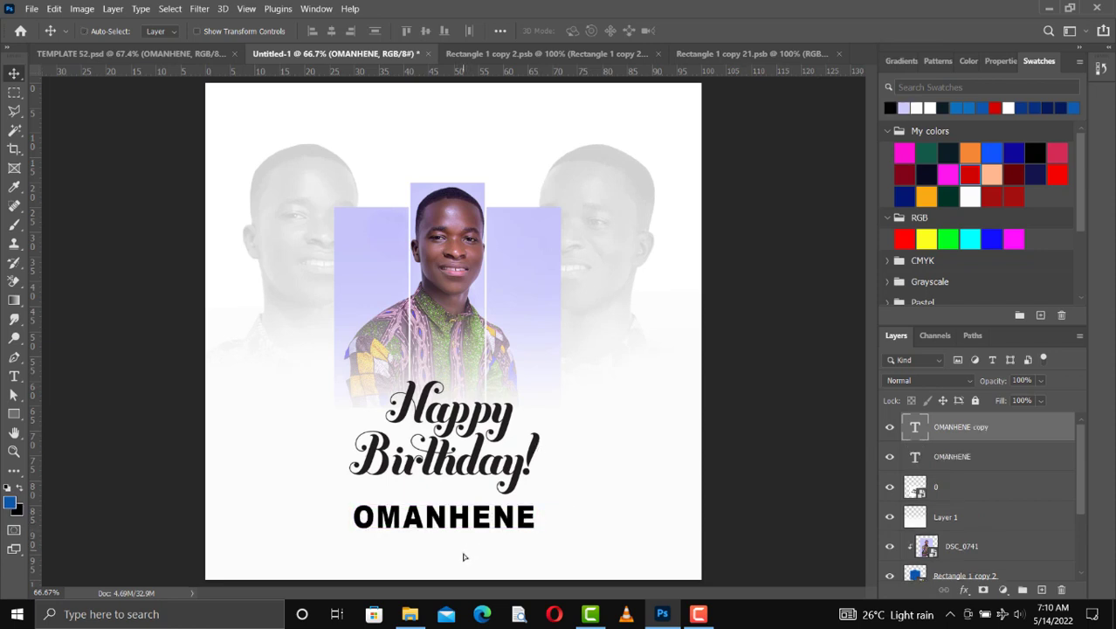
left_click_drag(464, 556, 464, 560)
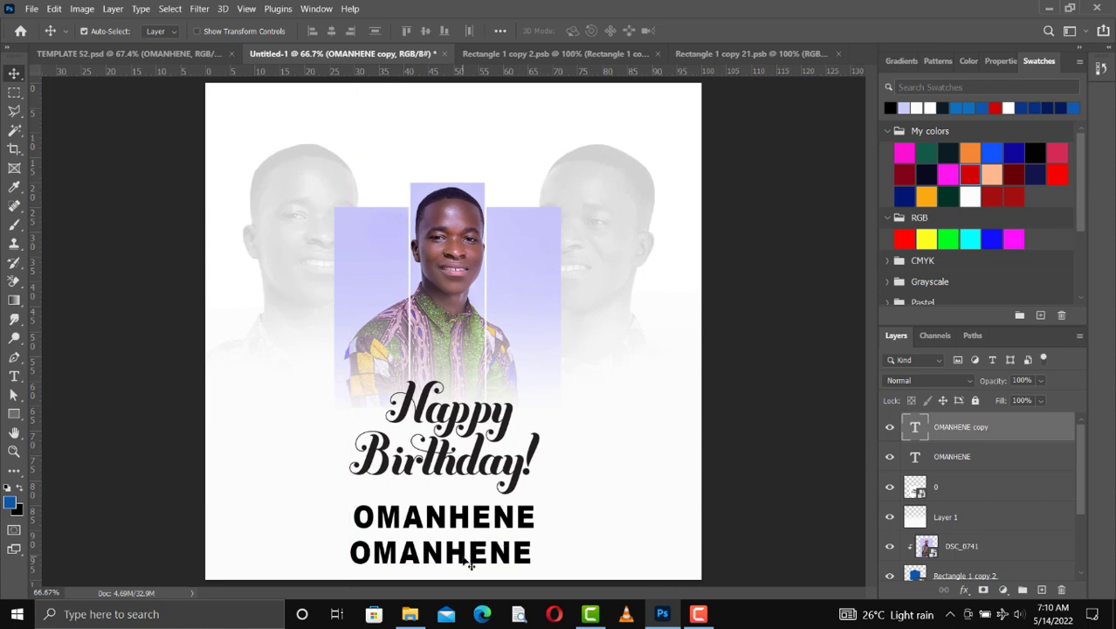
key("t")
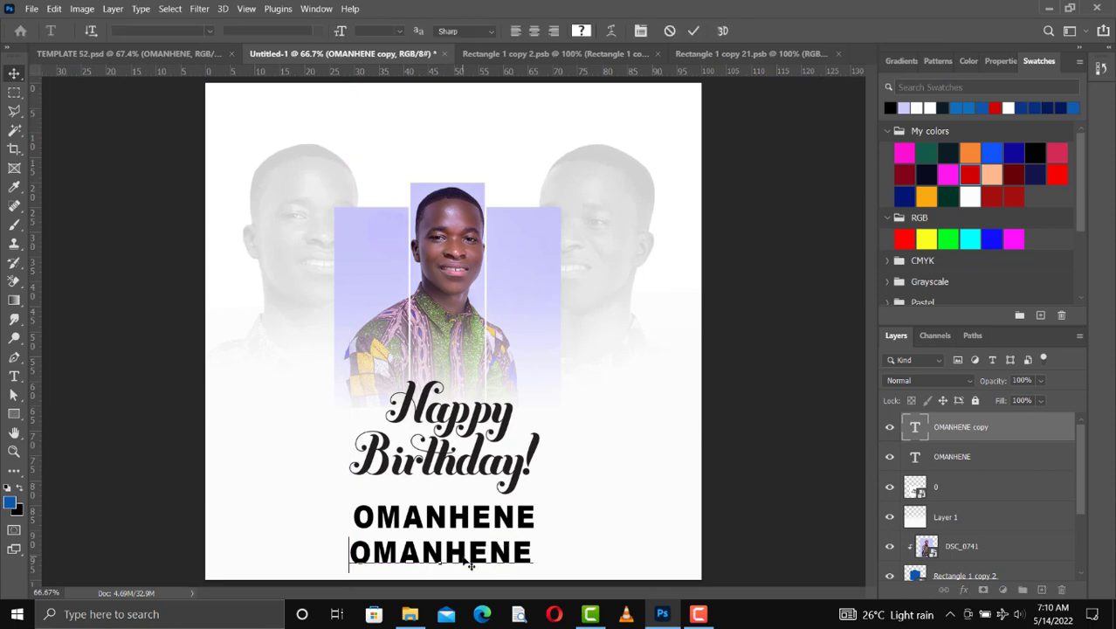
double_click(470, 563)
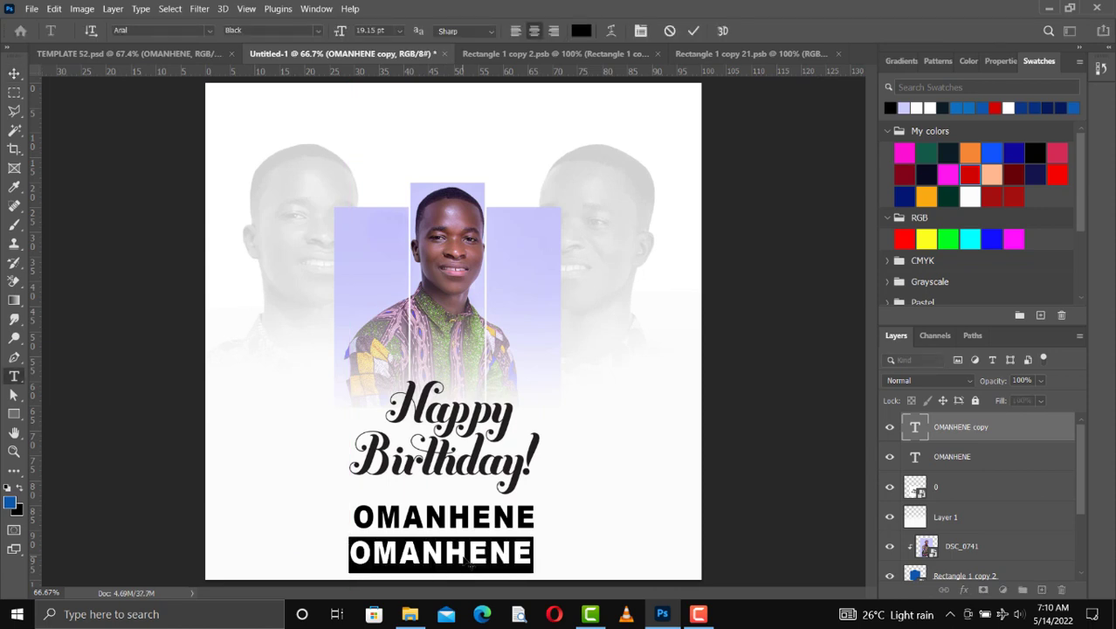
left_click(470, 563)
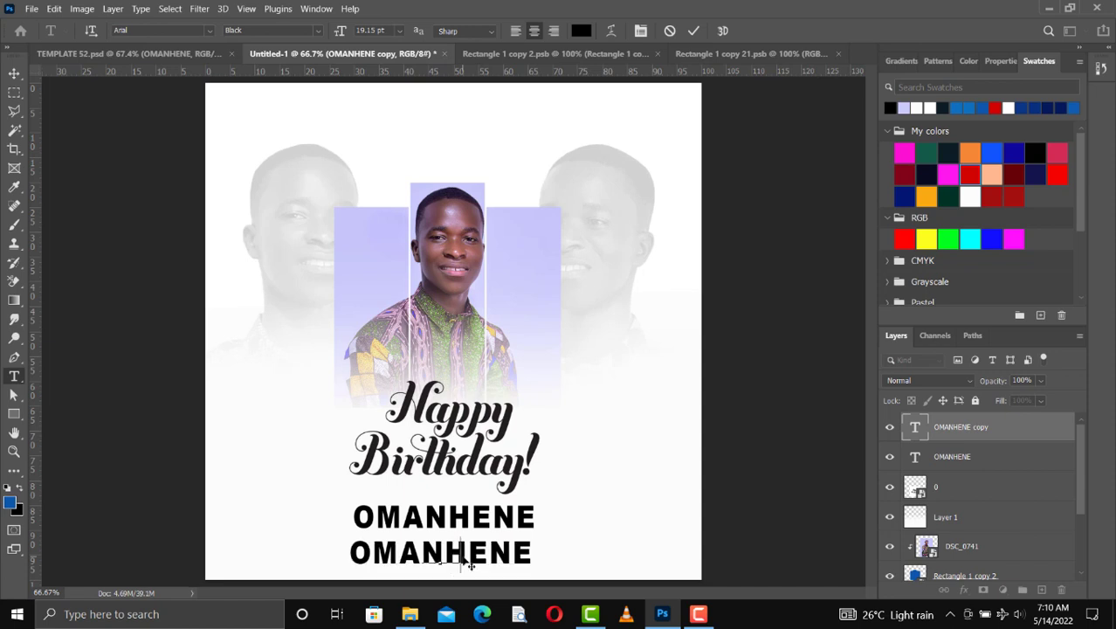
key("ctrl+a")
type("15th may")
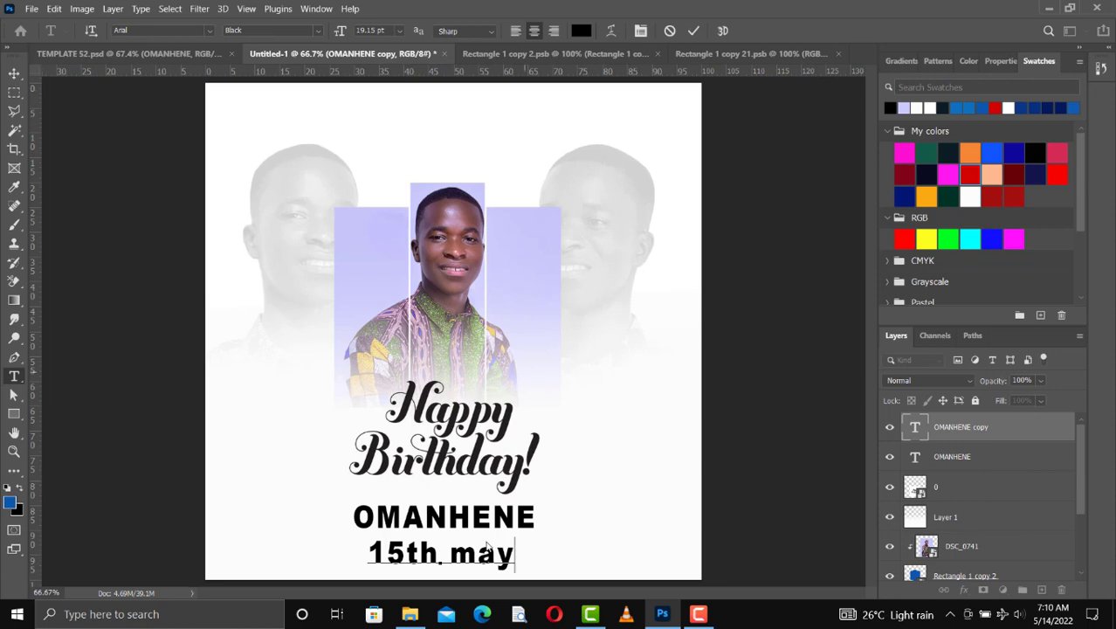
Capitalise the first letter of the month in the date text and commit the edit
left_click_drag(478, 556, 454, 556)
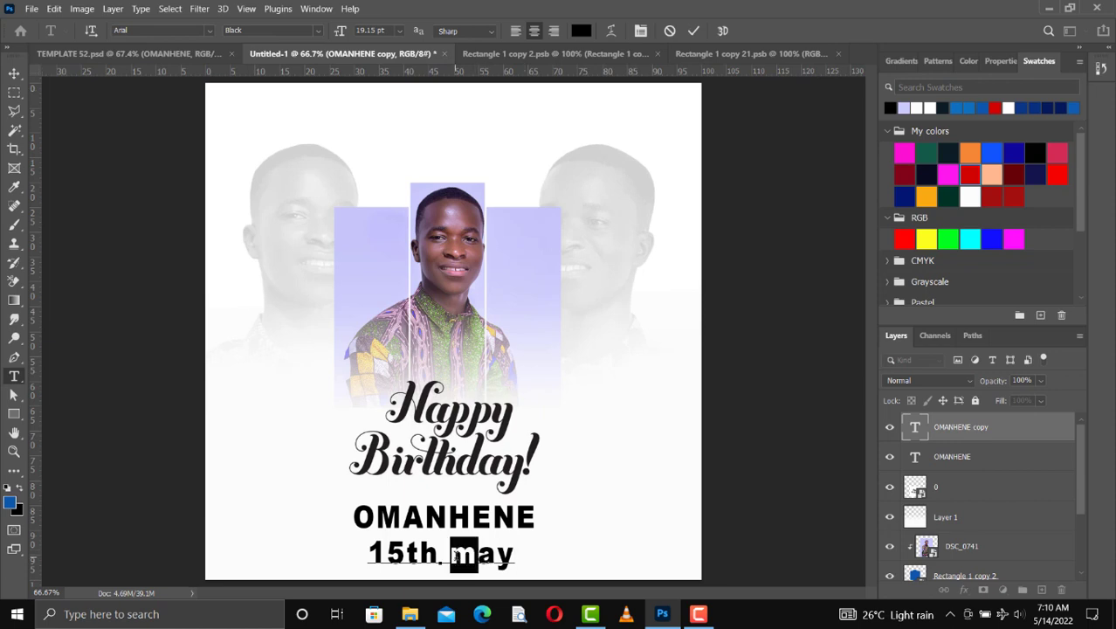
type("m")
key("BackSpace")
type("M")
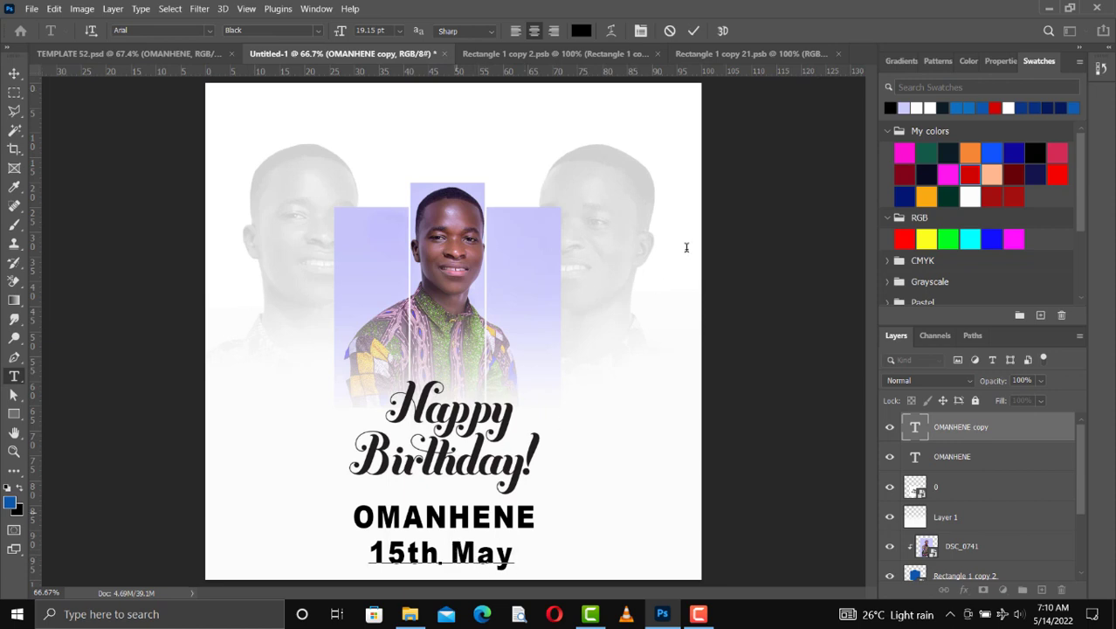
left_click(693, 31)
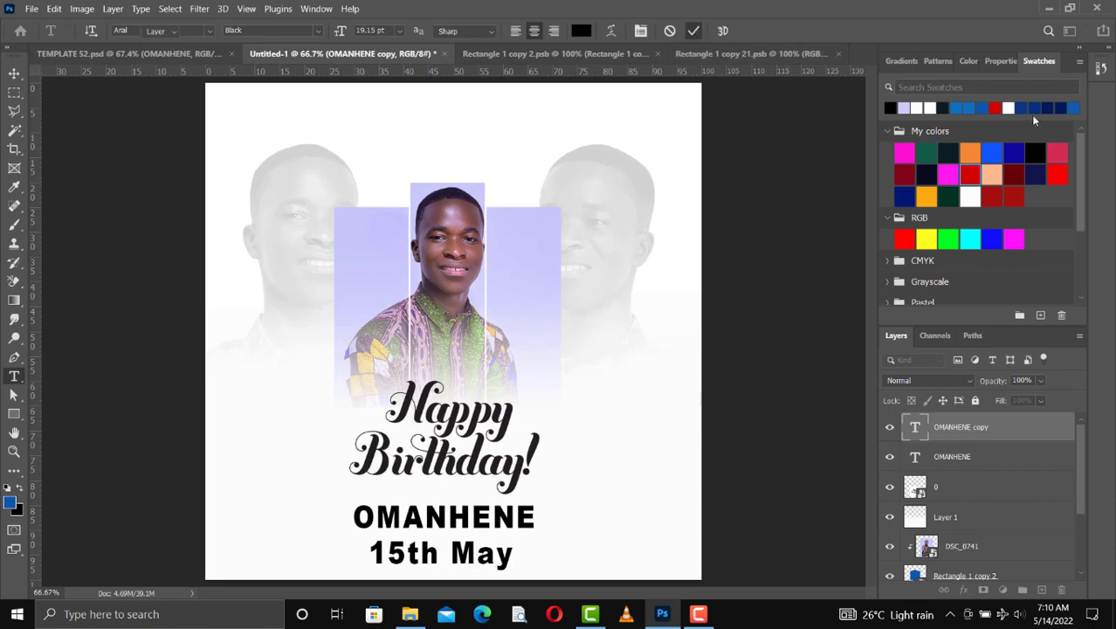
Recolour the date text red and move the name slightly down toward it
key("v")
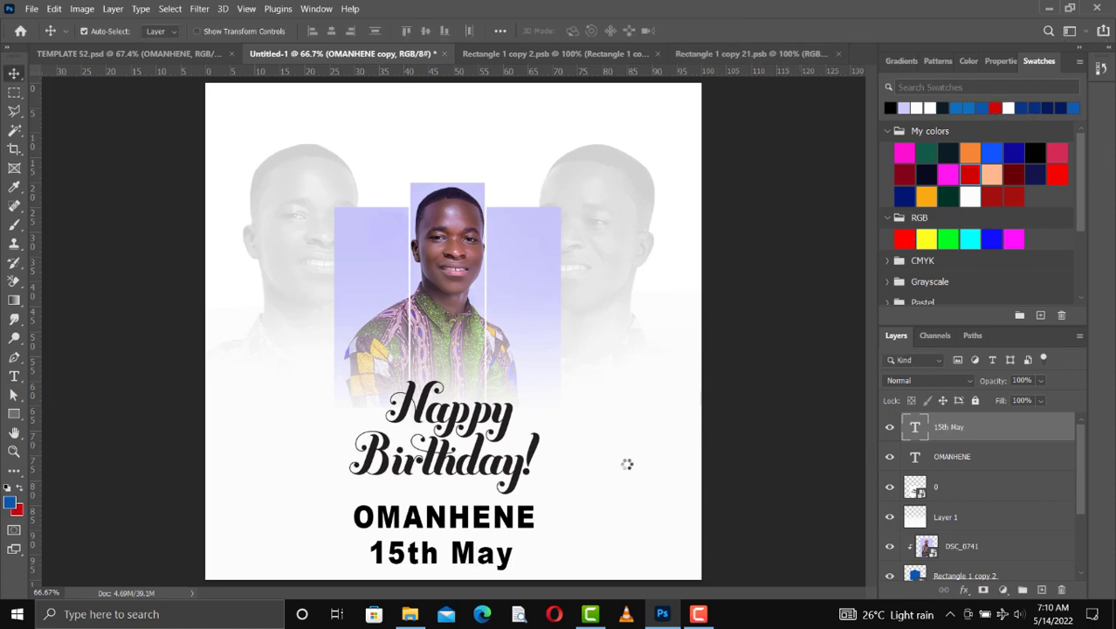
key("alt+BackSpace")
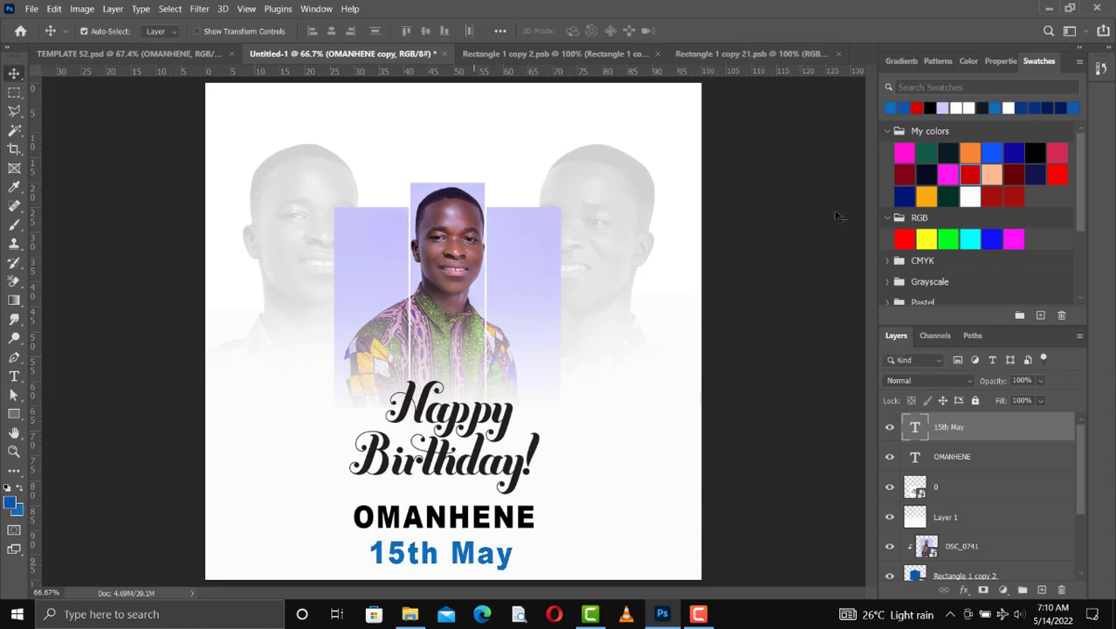
left_click(917, 108, "ctrl")
key("ctrl+BackSpace")
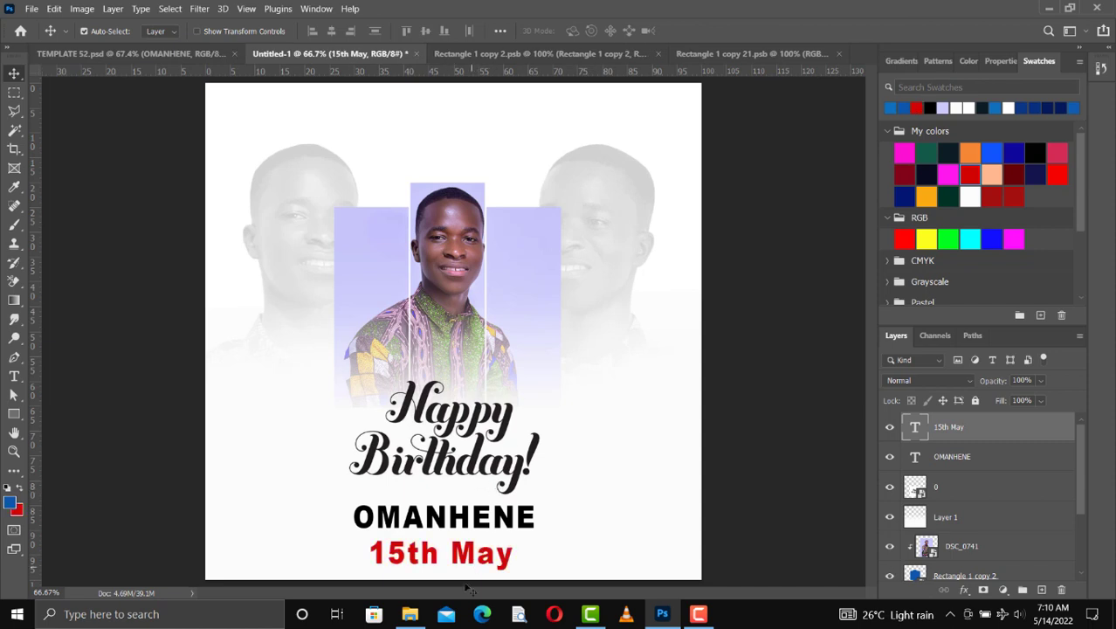
left_click(483, 528)
left_click_drag(483, 528, 483, 530)
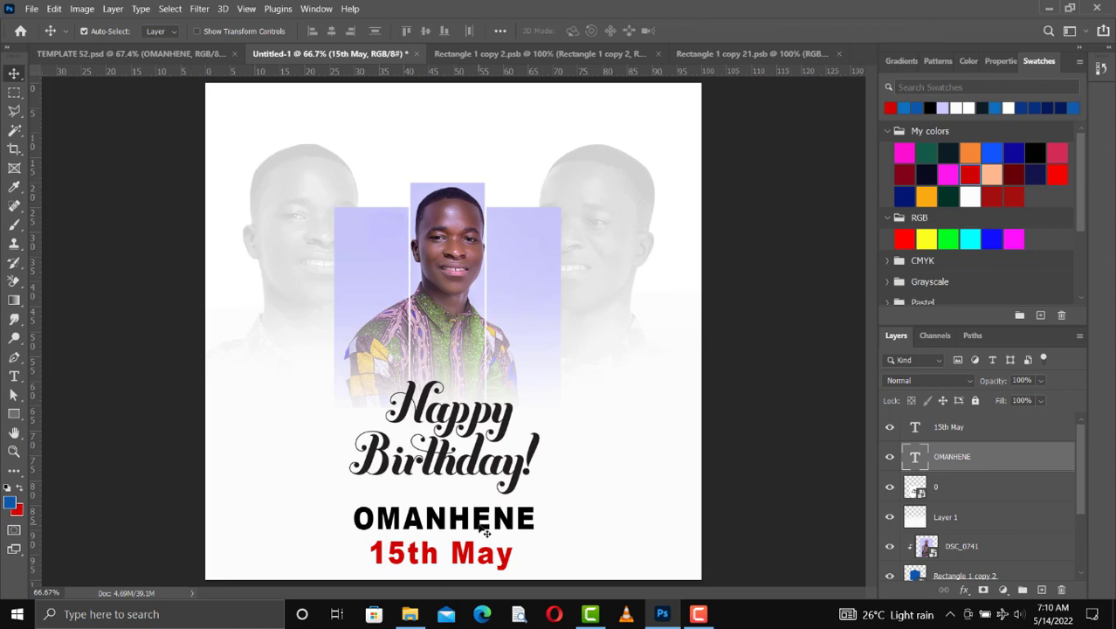
Reduce the date text's height to about 91.94% and shift it slightly right beneath the name
left_click(479, 563)
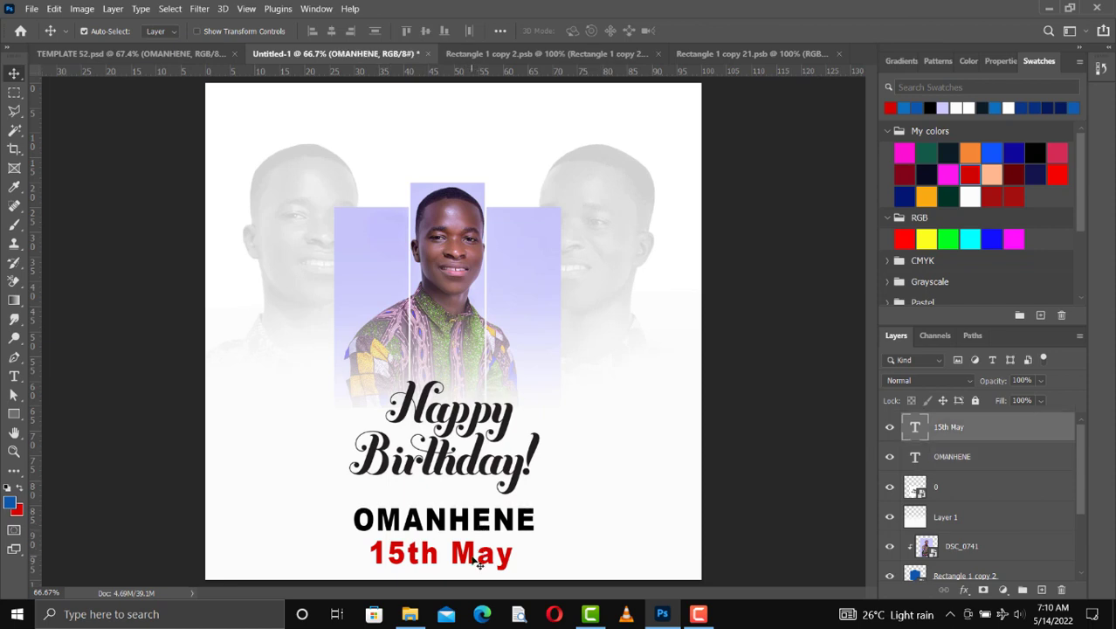
key("ctrl+t")
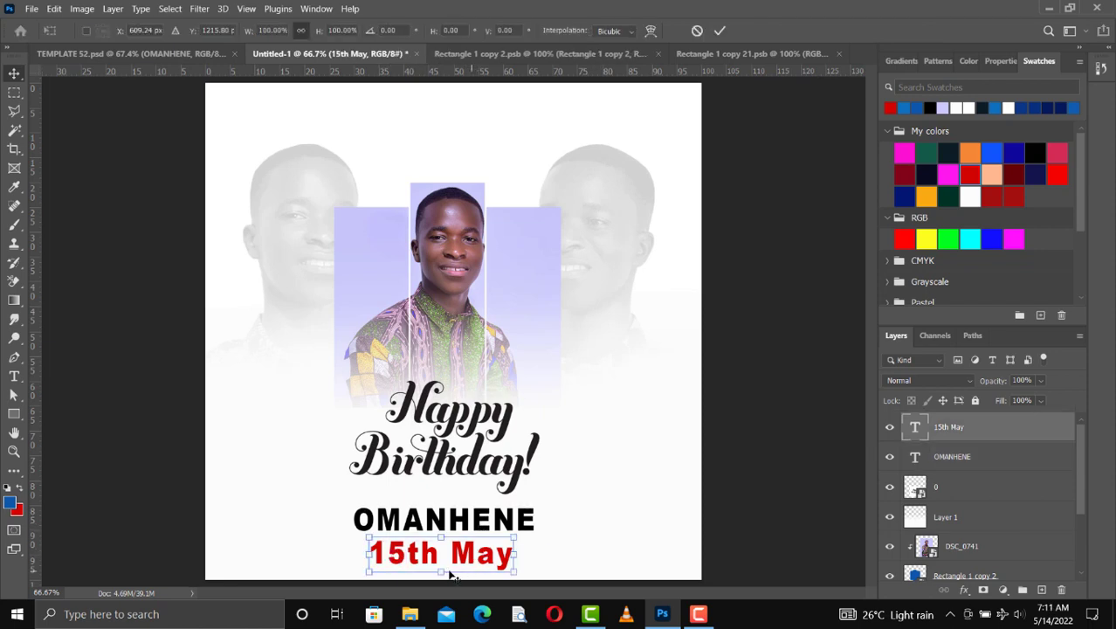
left_click_drag(439, 568, 439, 564)
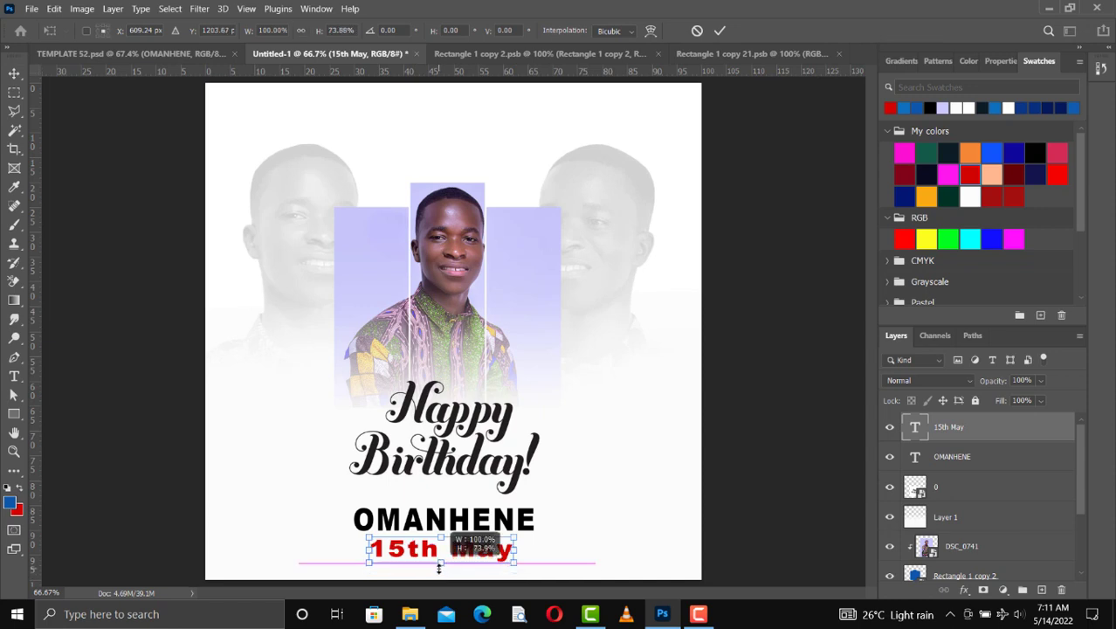
left_click_drag(439, 568, 438, 572)
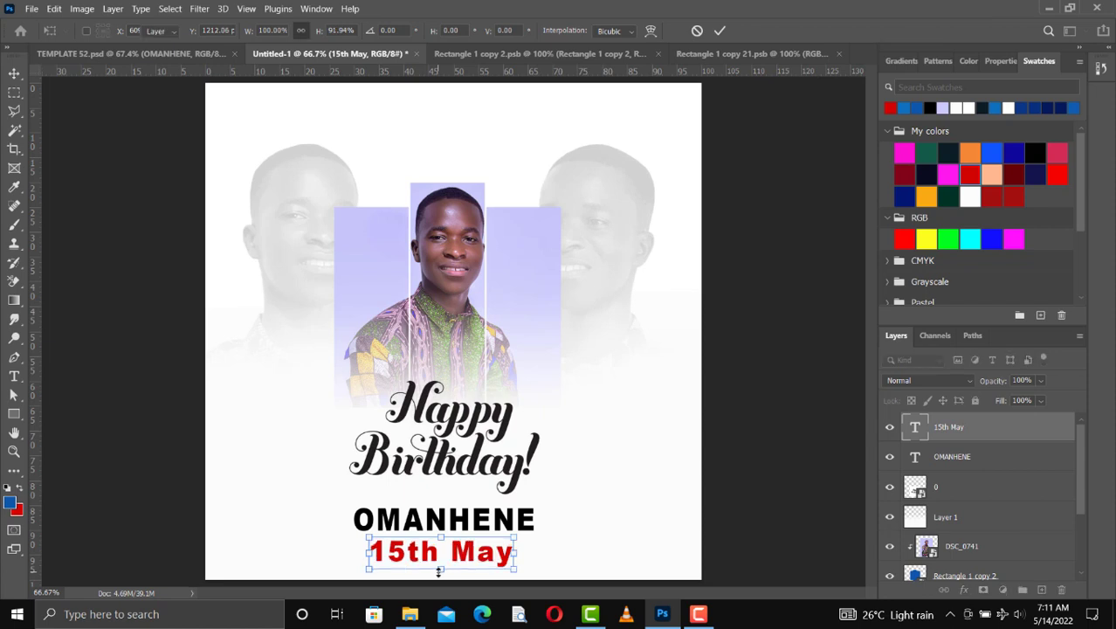
key("Return")
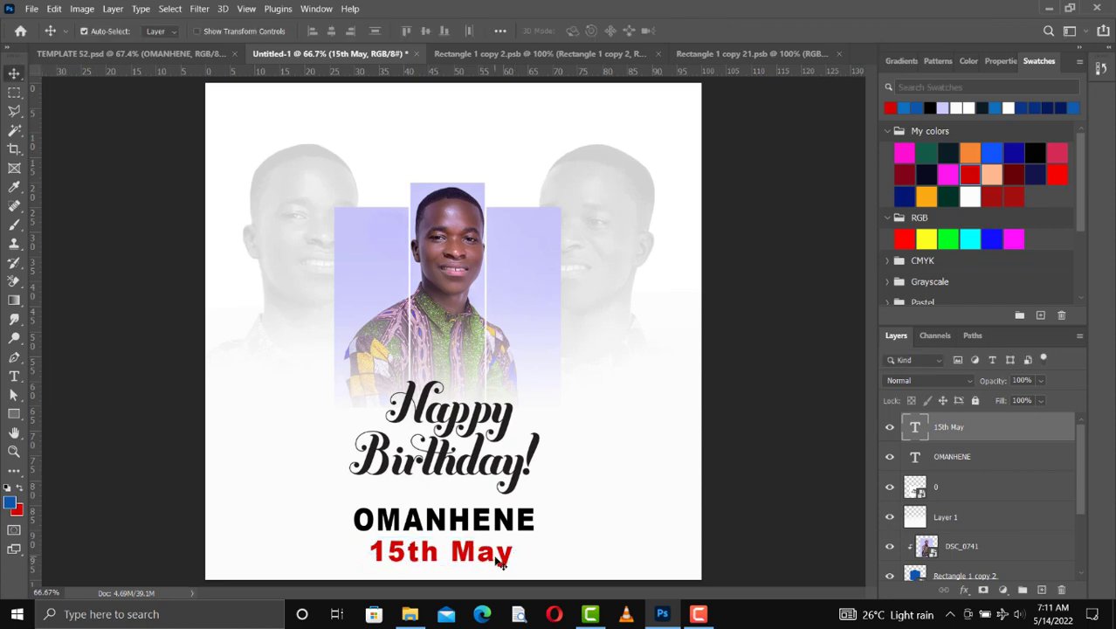
left_click_drag(508, 561, 515, 561)
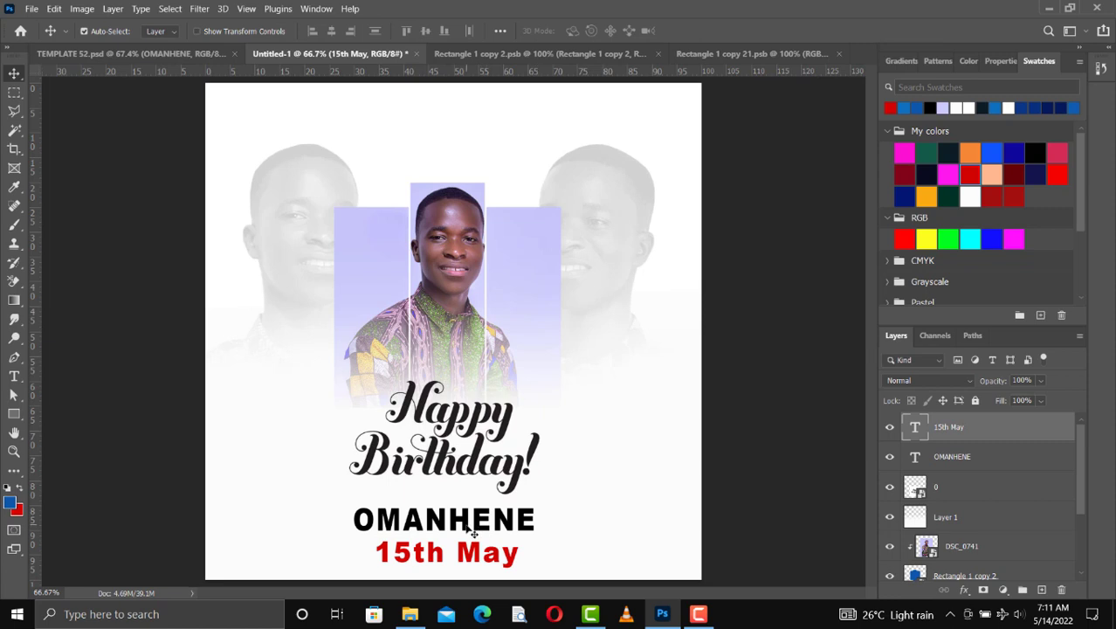
Nudge the name text down in small increments until it sits close above the date
left_click(472, 531)
key("Down")
key("Down")
key("Down")
key("Down")
key("Down")
key("Down")
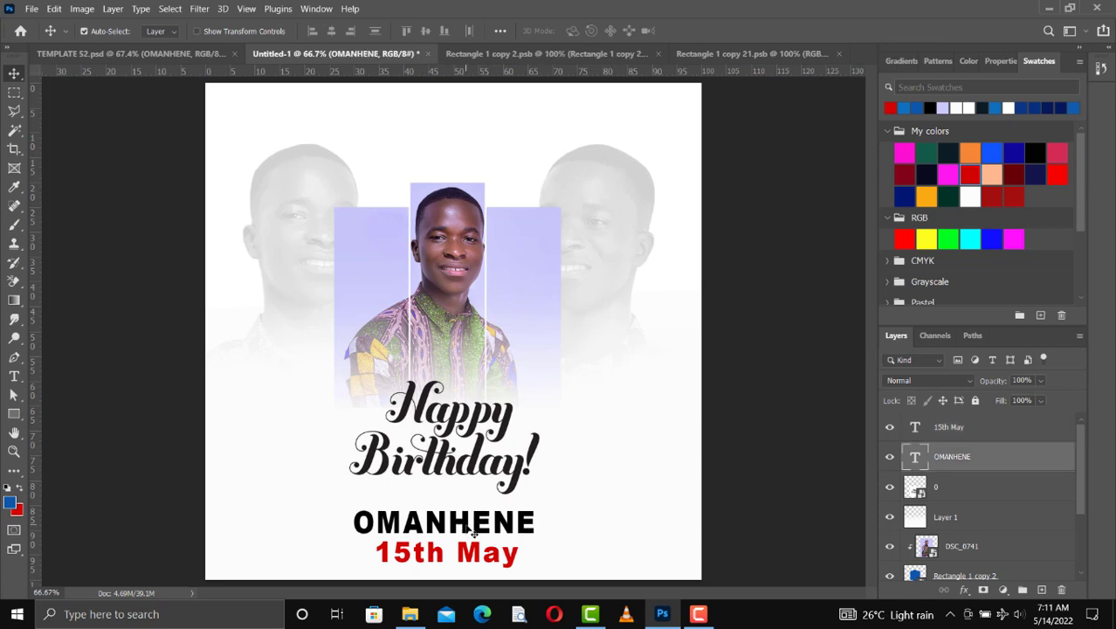
key("Down")
key("Down")
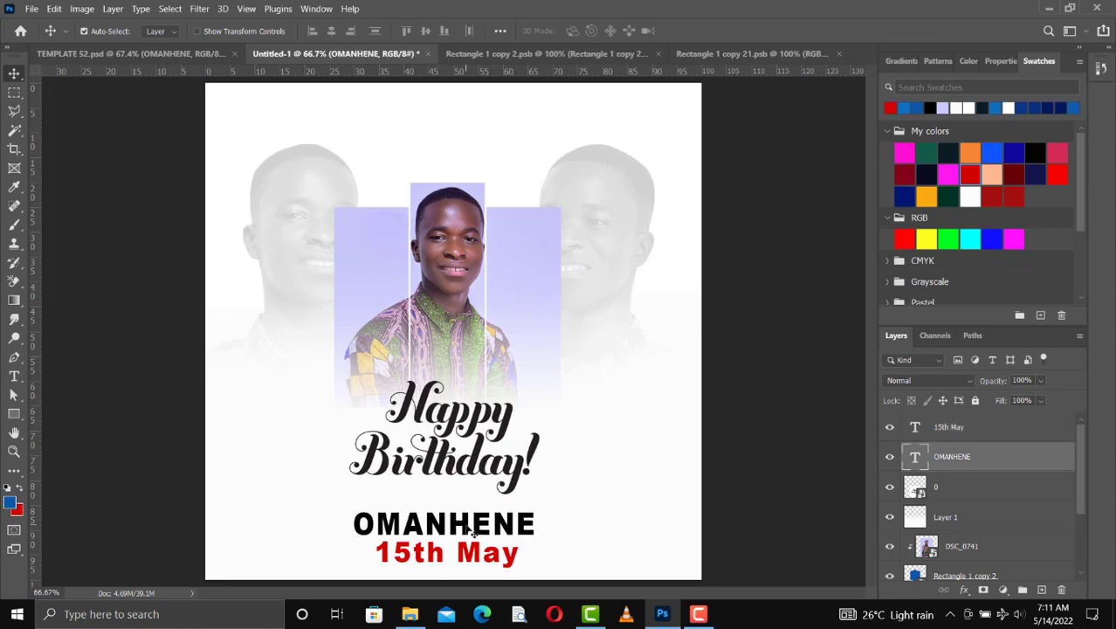
left_click(481, 556)
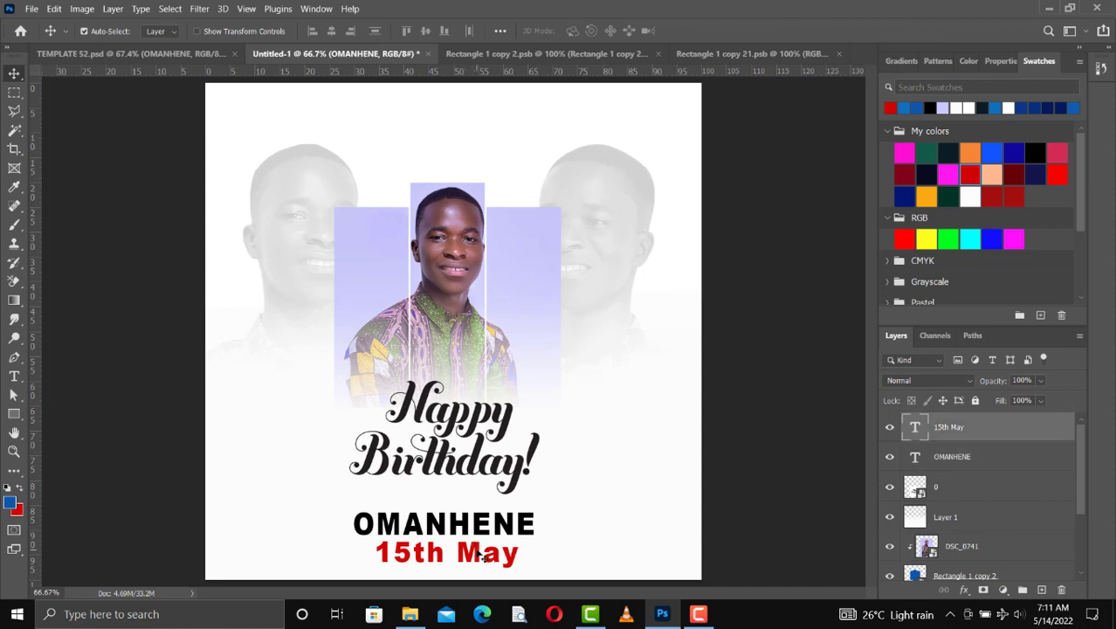
double_click(481, 556)
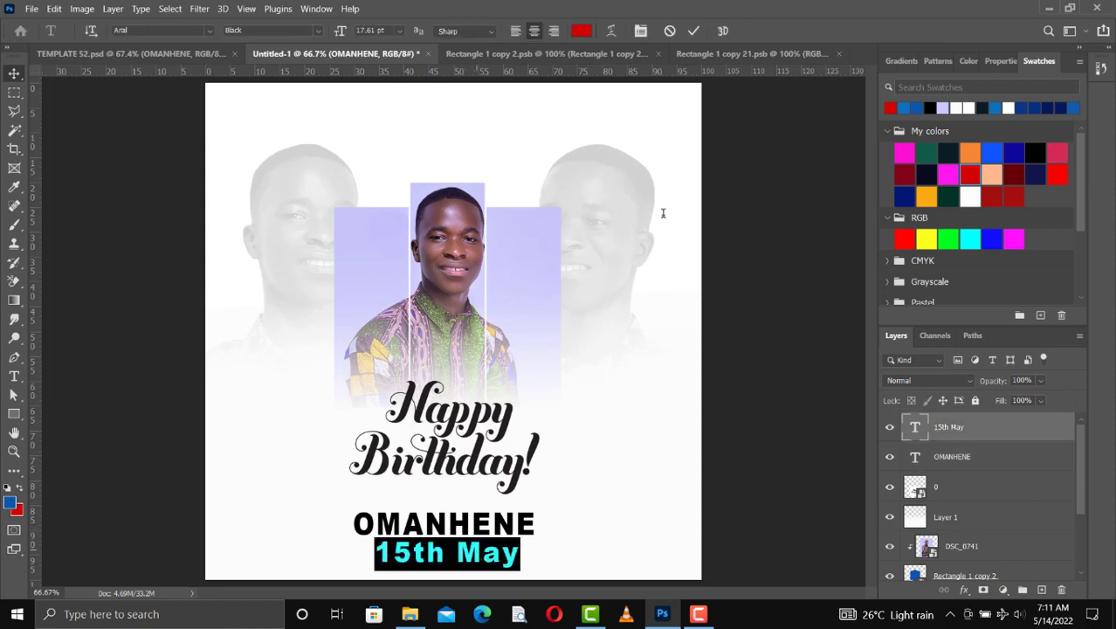
key("ctrl+t")
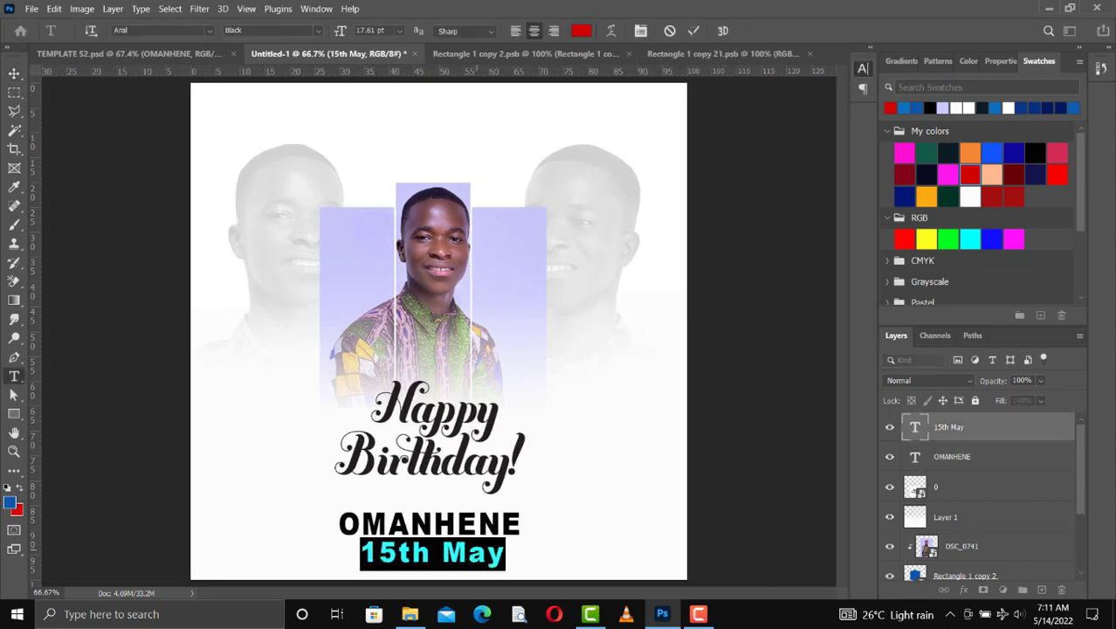
left_click(693, 31)
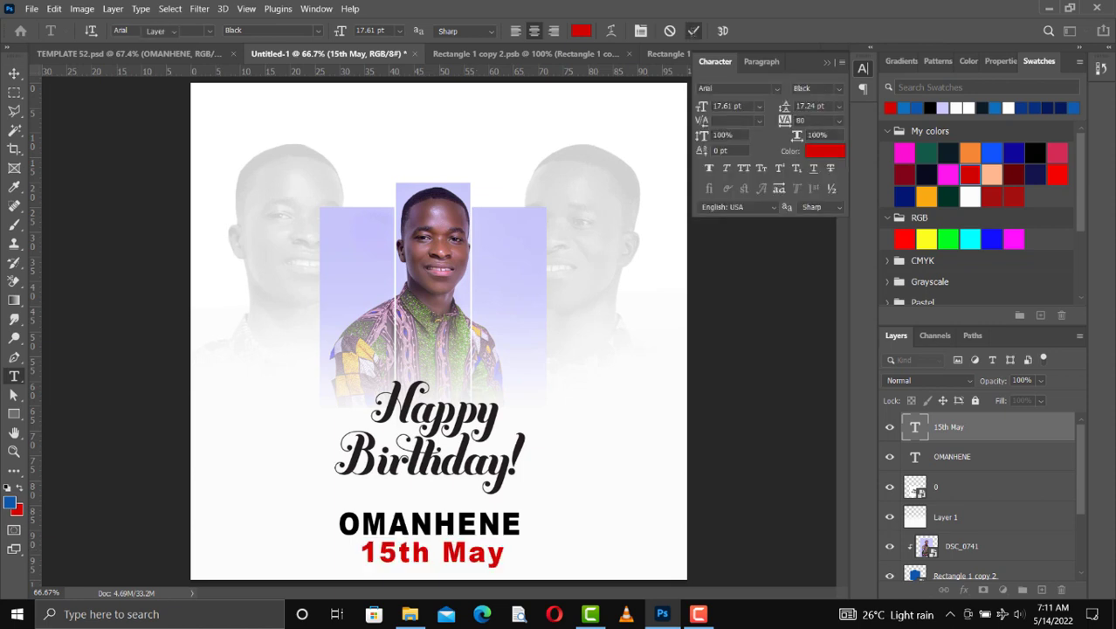
Scale the date text to about 70.89% and centre it beneath the name
key("v")
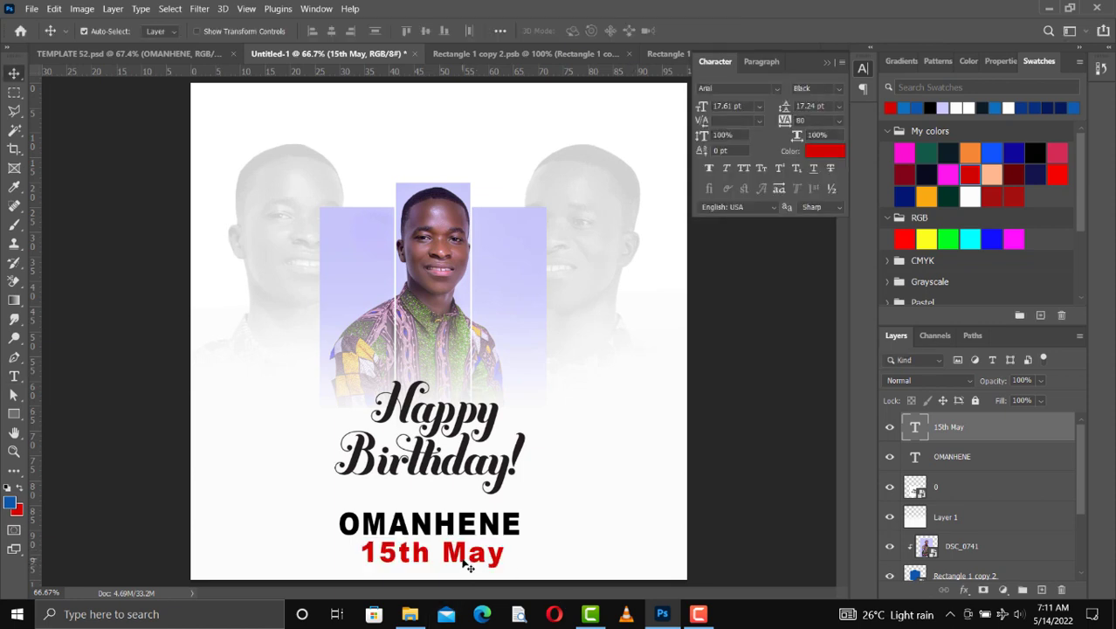
key("ctrl+t")
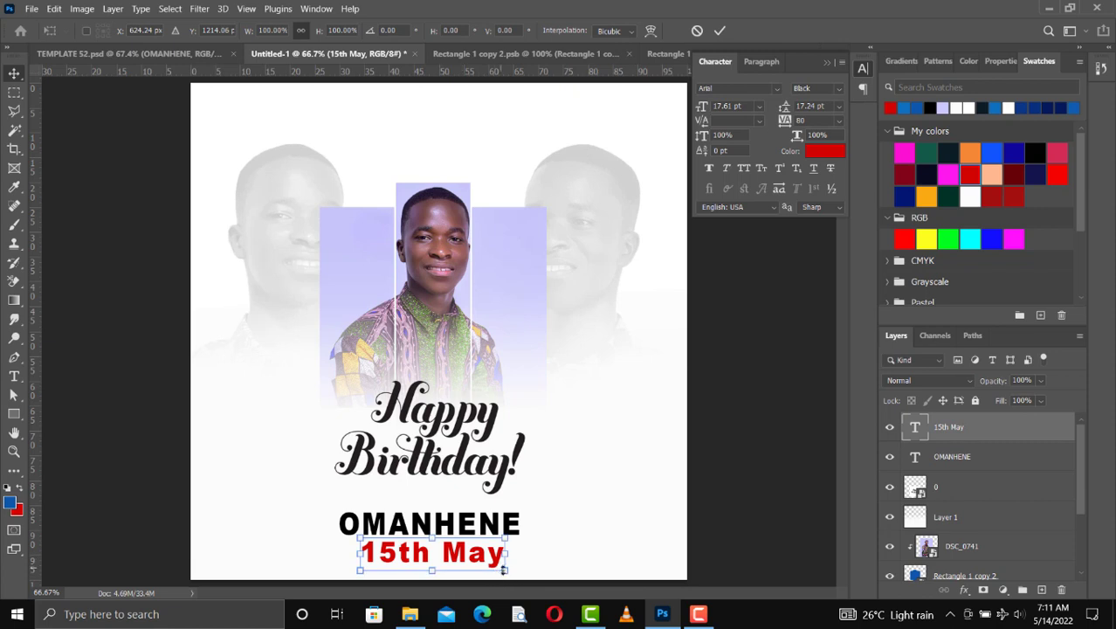
left_click_drag(505, 569, 466, 557)
key("Return")
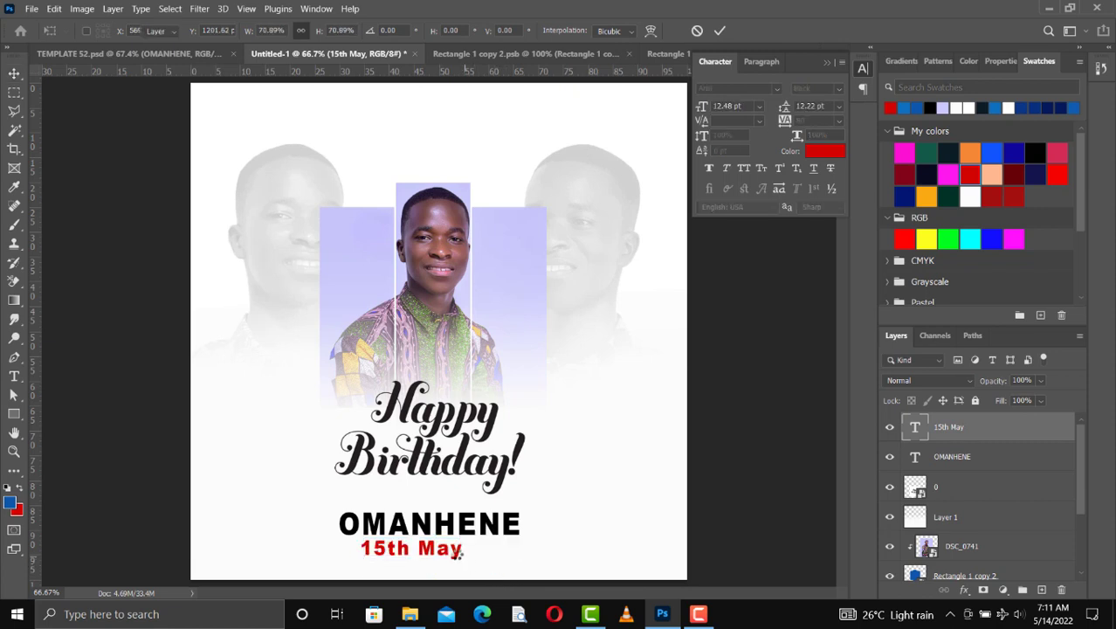
left_click_drag(454, 552, 470, 559)
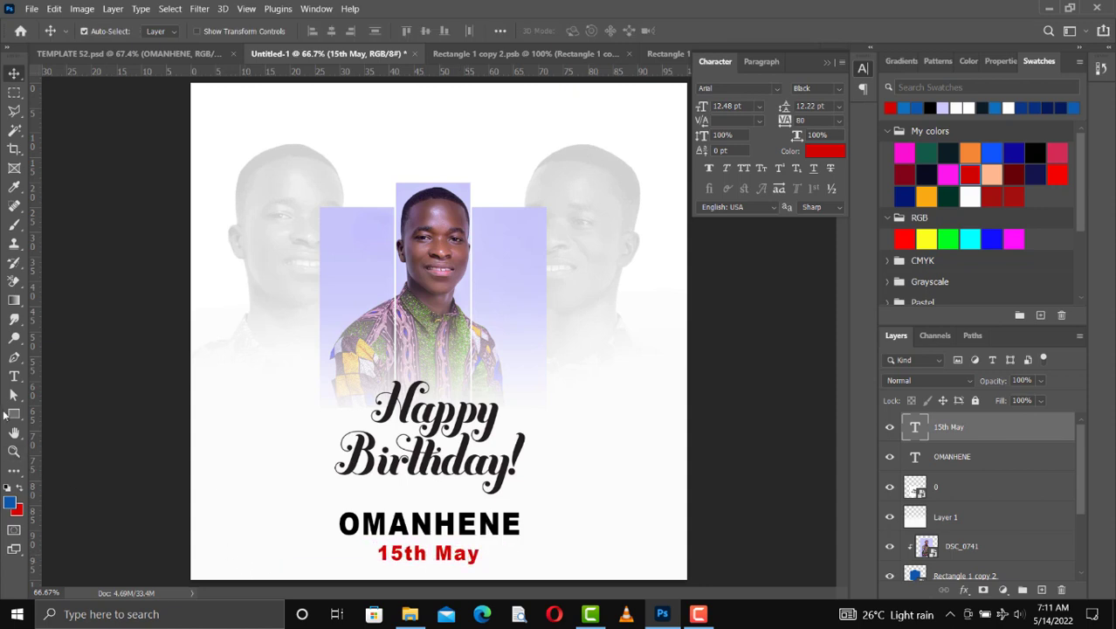
Draw a thin rectangle about 452 px wide and 3 px high across the date text and fill it red
left_click(15, 414)
right_click(30, 420)
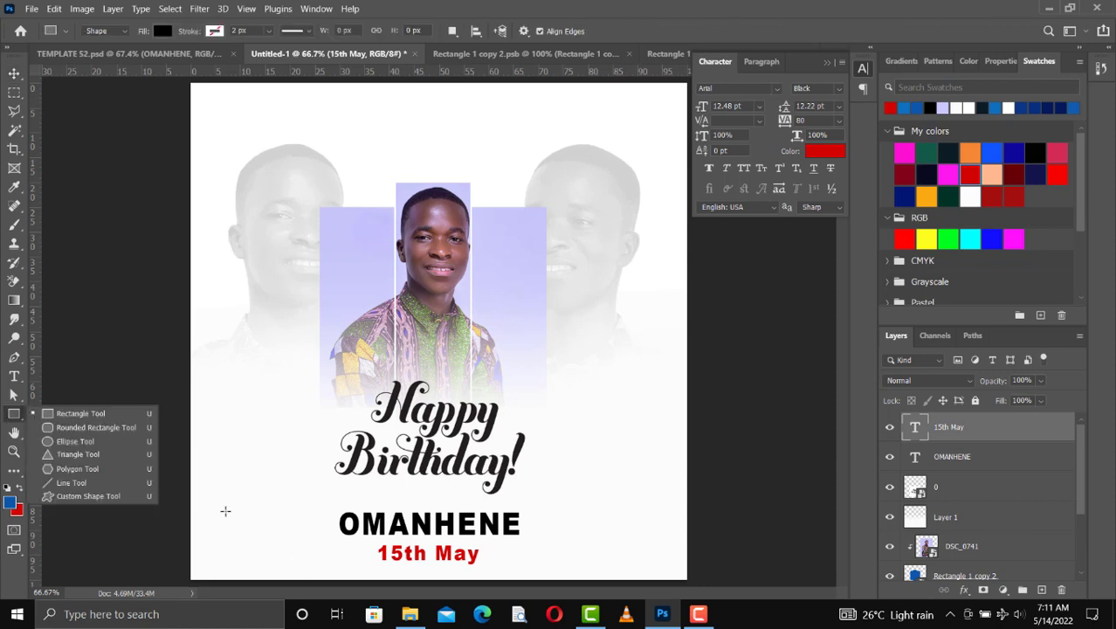
left_click(97, 413)
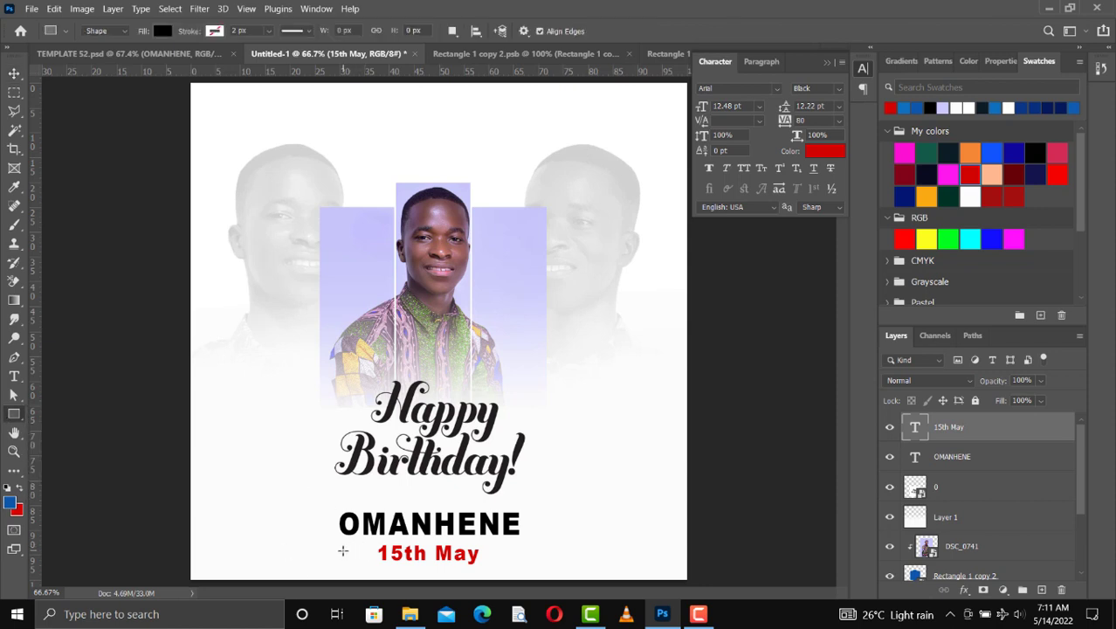
left_click_drag(343, 550, 518, 550)
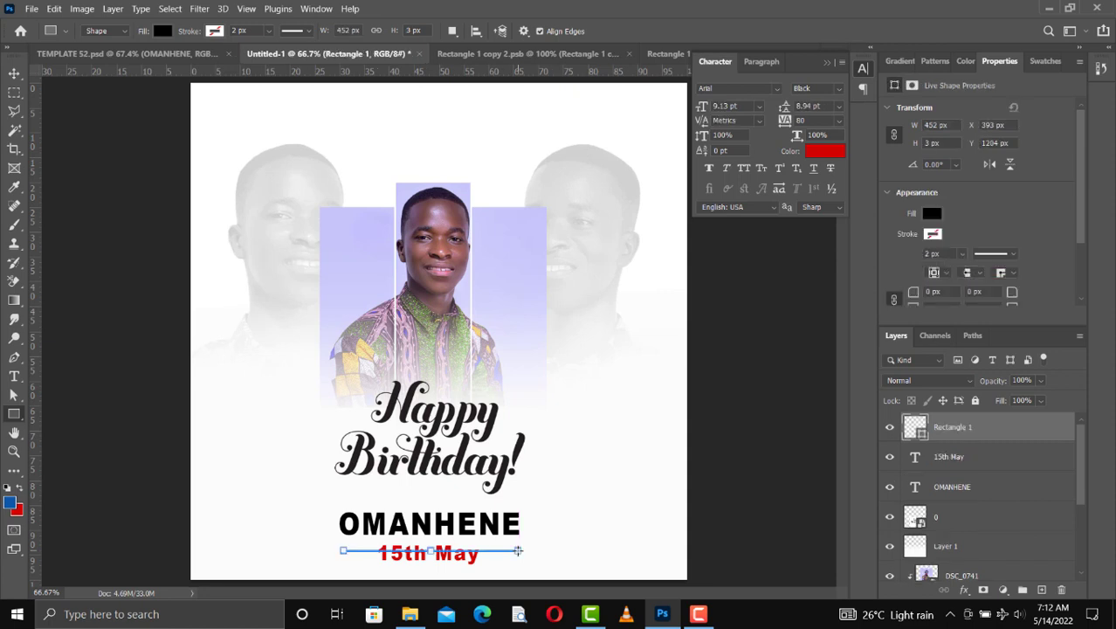
left_click(162, 31)
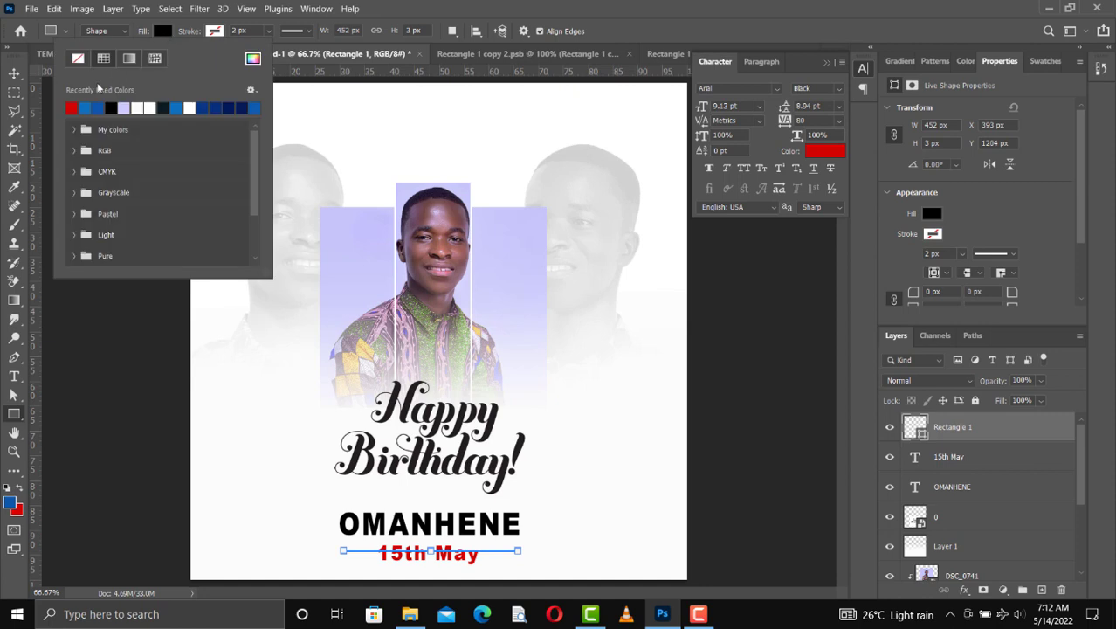
left_click(13, 79)
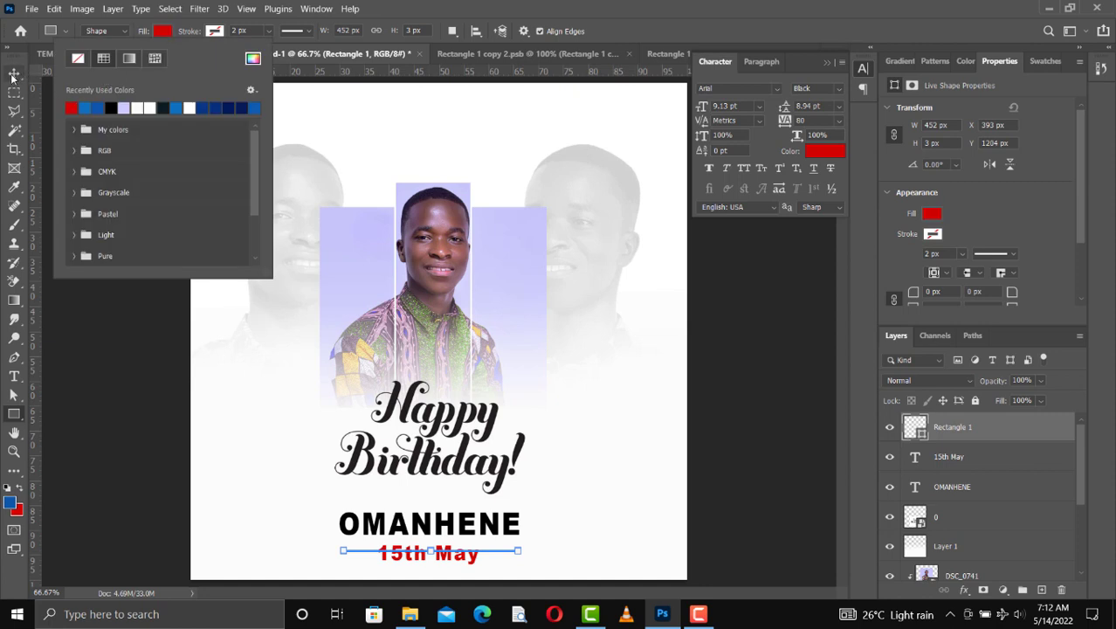
Nudge the thin red line down to the vertical middle of the date text
left_click(955, 447)
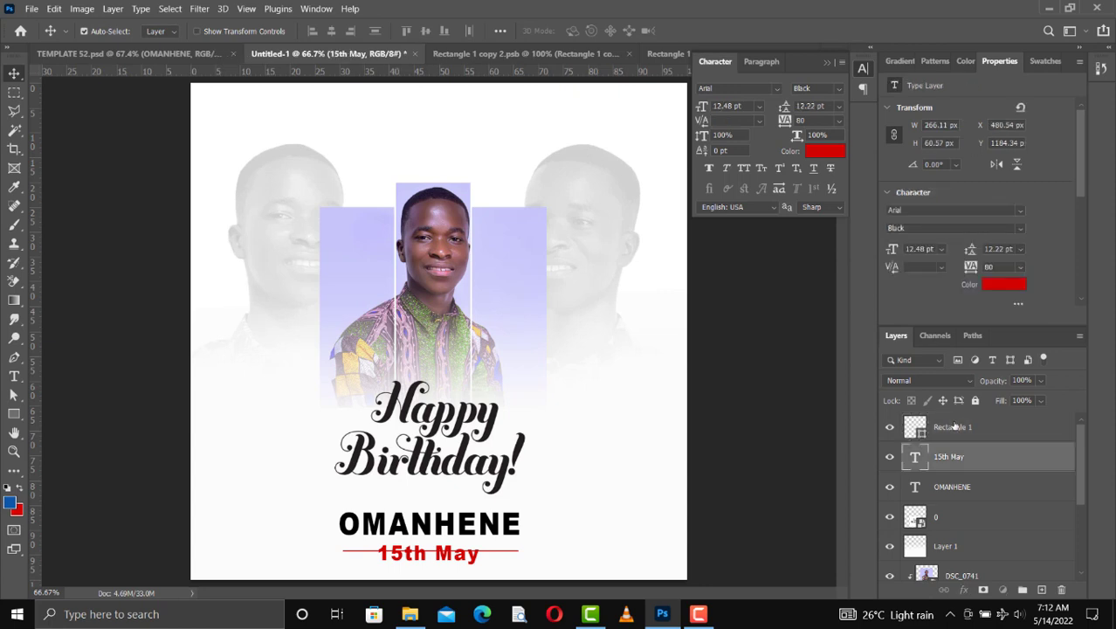
left_click(954, 436)
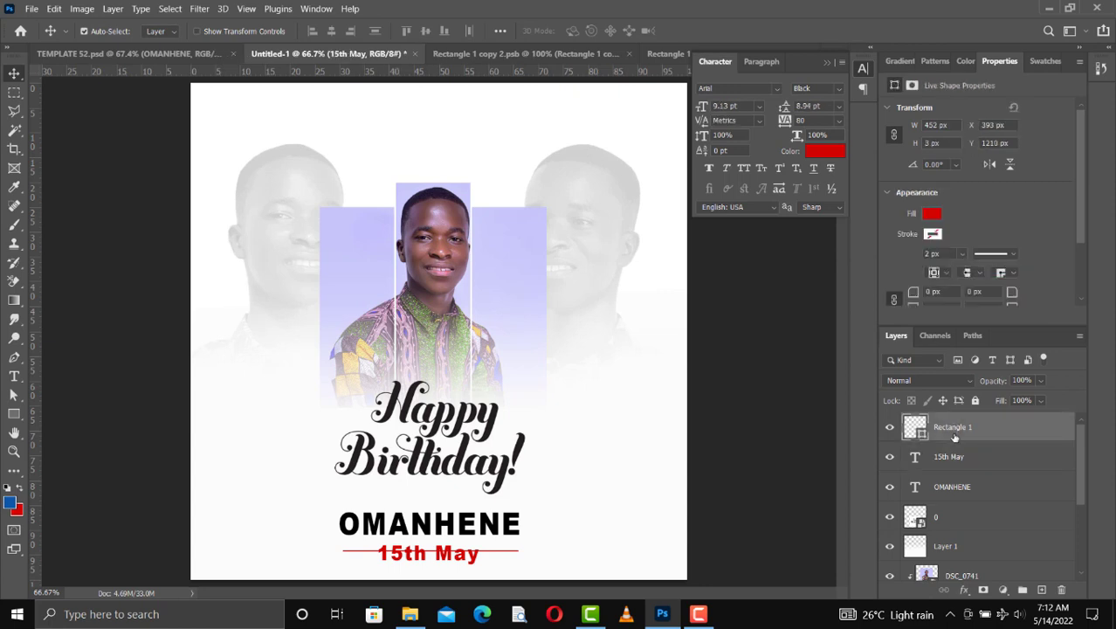
key("Down")
key("Down")
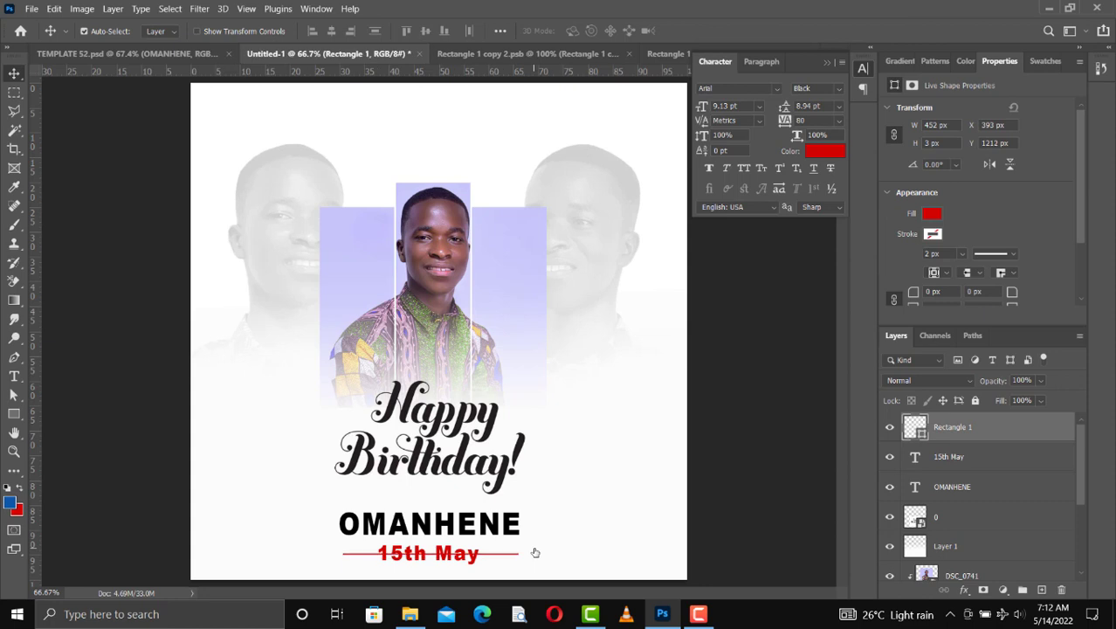
key("Down")
Add a layer mask to the red line and make a rectangular selection around the date text
left_click(982, 590)
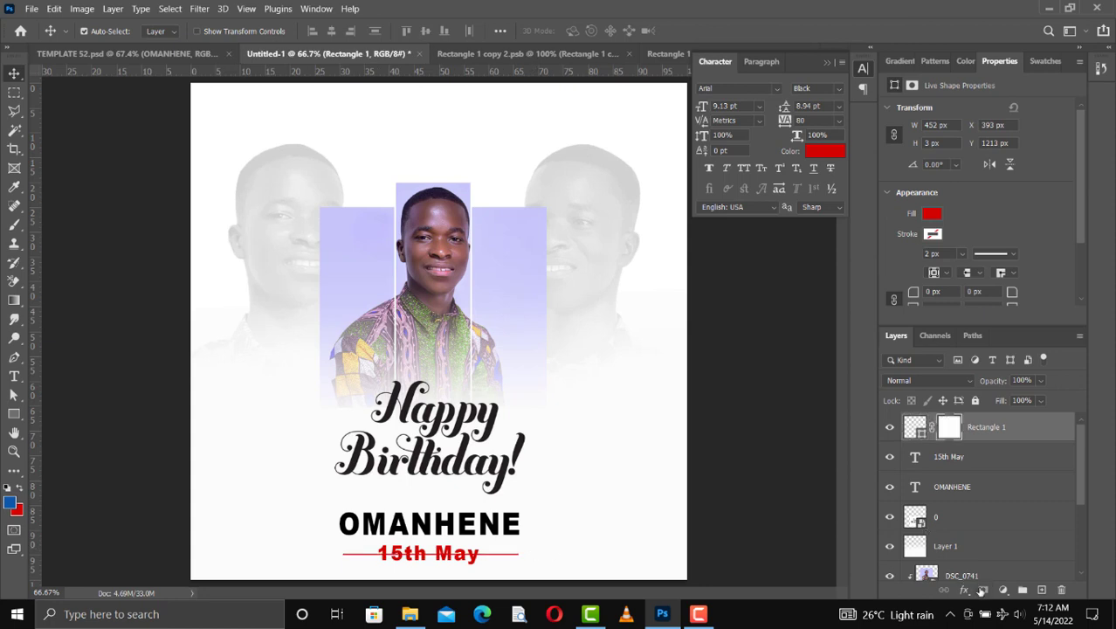
key("m")
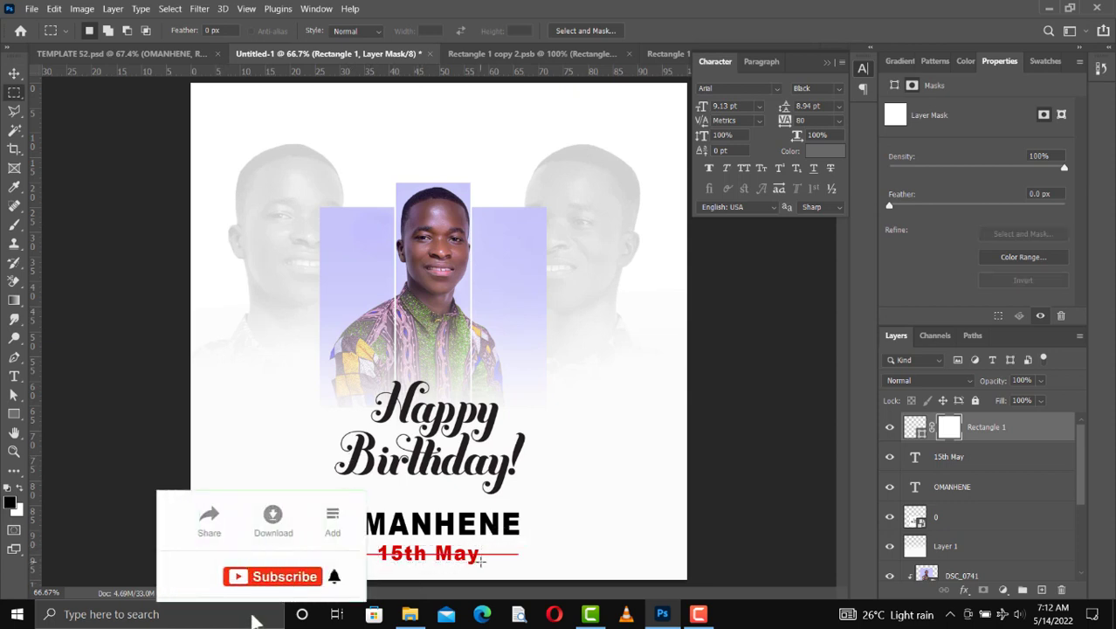
left_click_drag(480, 562, 482, 563)
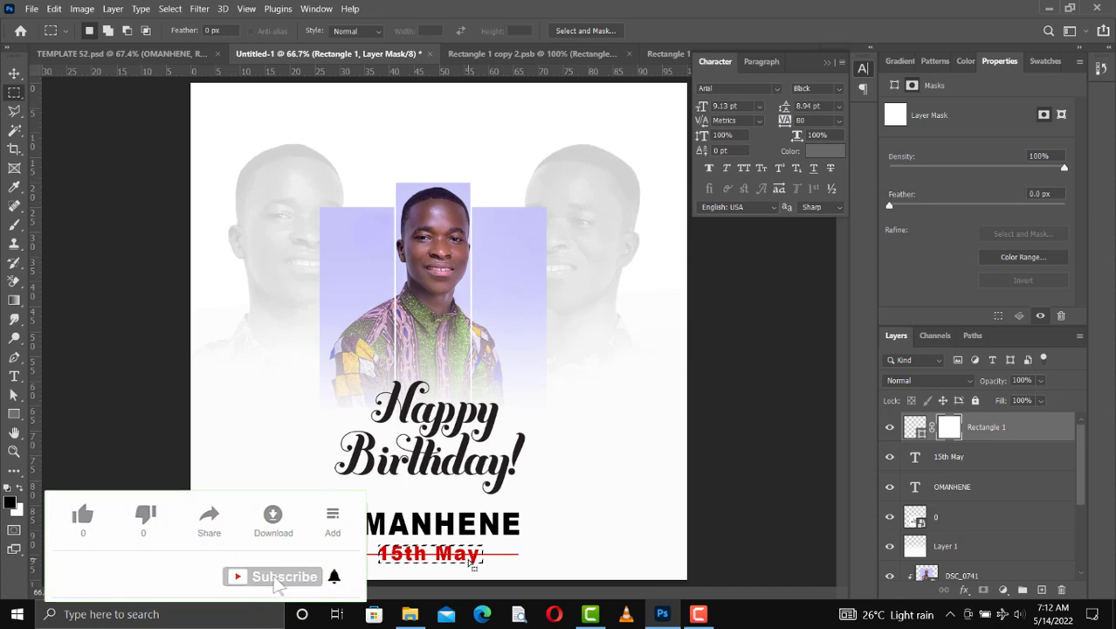
Shift the selection slightly left around the date and fill it with black on the mask to hide the line behind the text
key("Left")
key("Left")
key("Left")
key("Left")
key("Left")
key("Left")
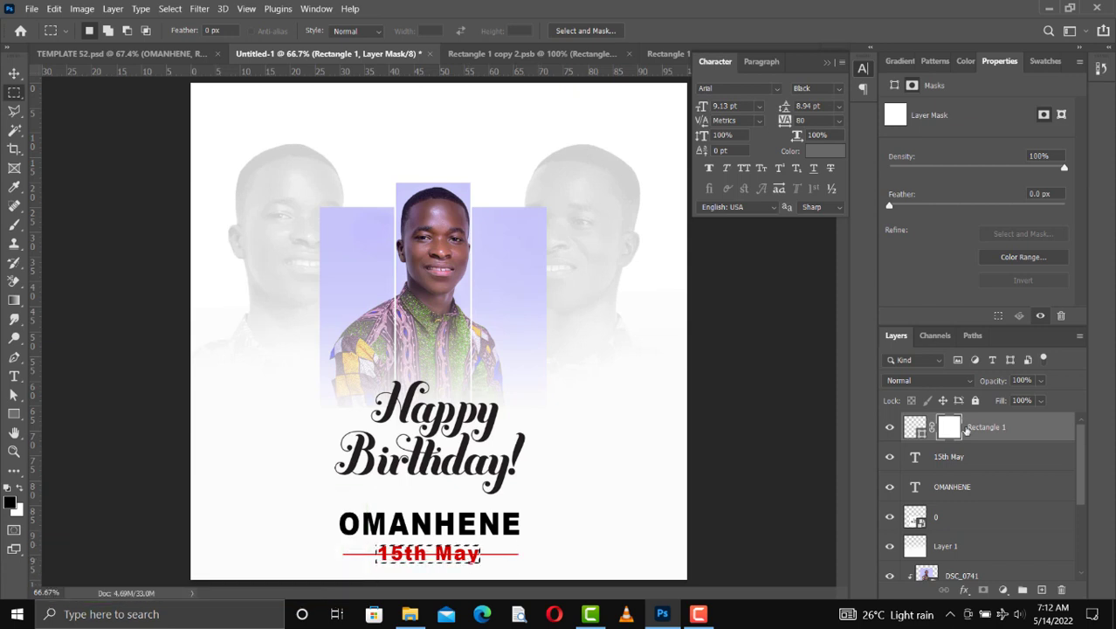
left_click(22, 487)
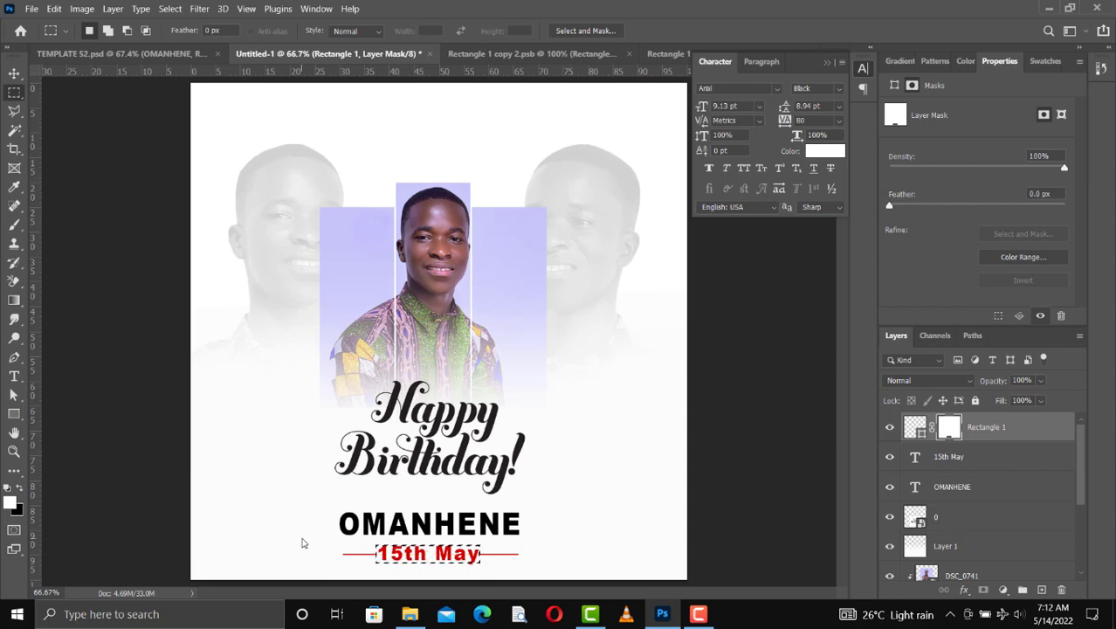
key("ctrl+BackSpace")
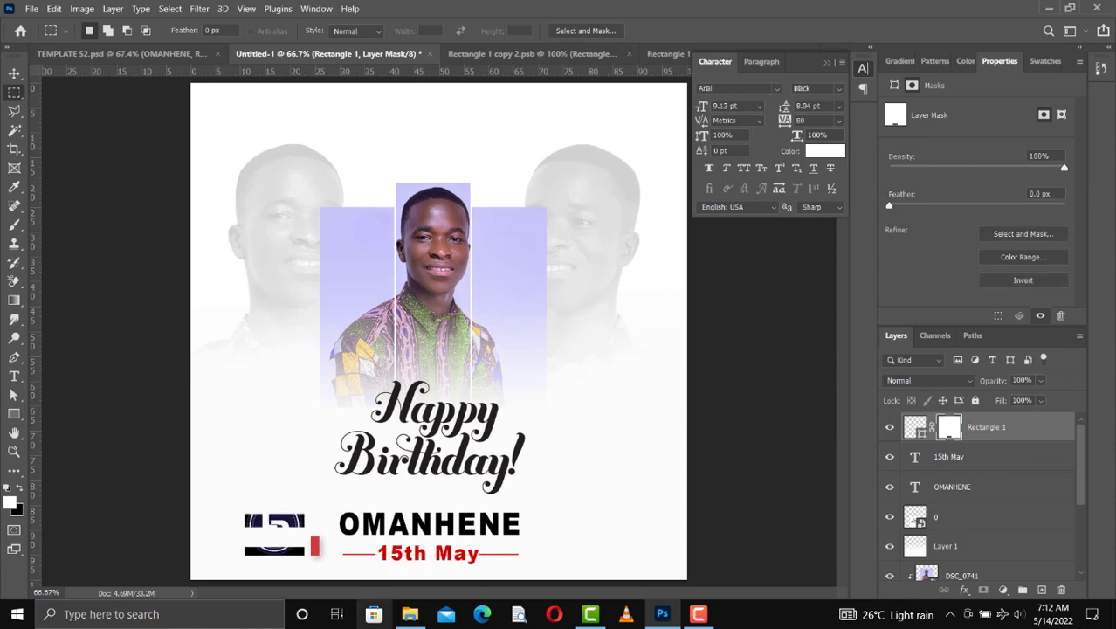